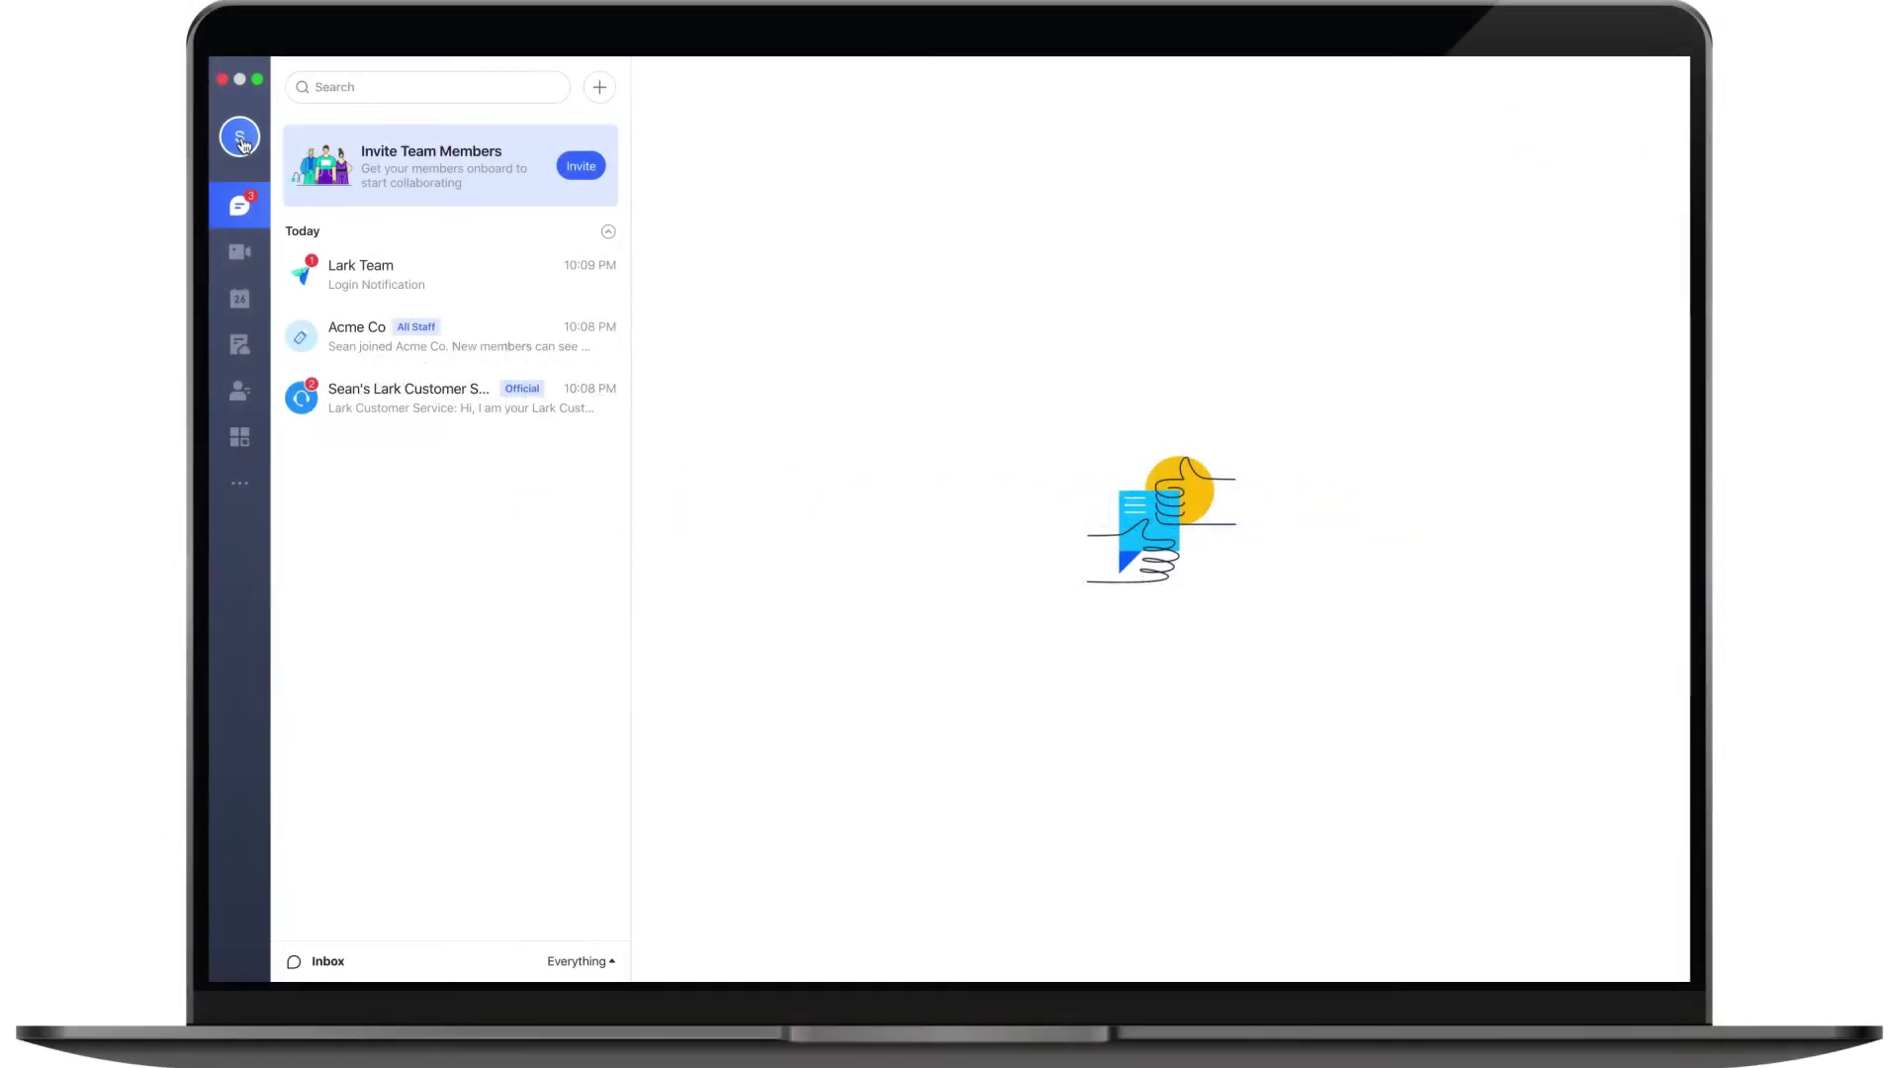
# Open the Acme Co admin console from the profile menu and expand Contacts.
pyautogui.click(240, 140)
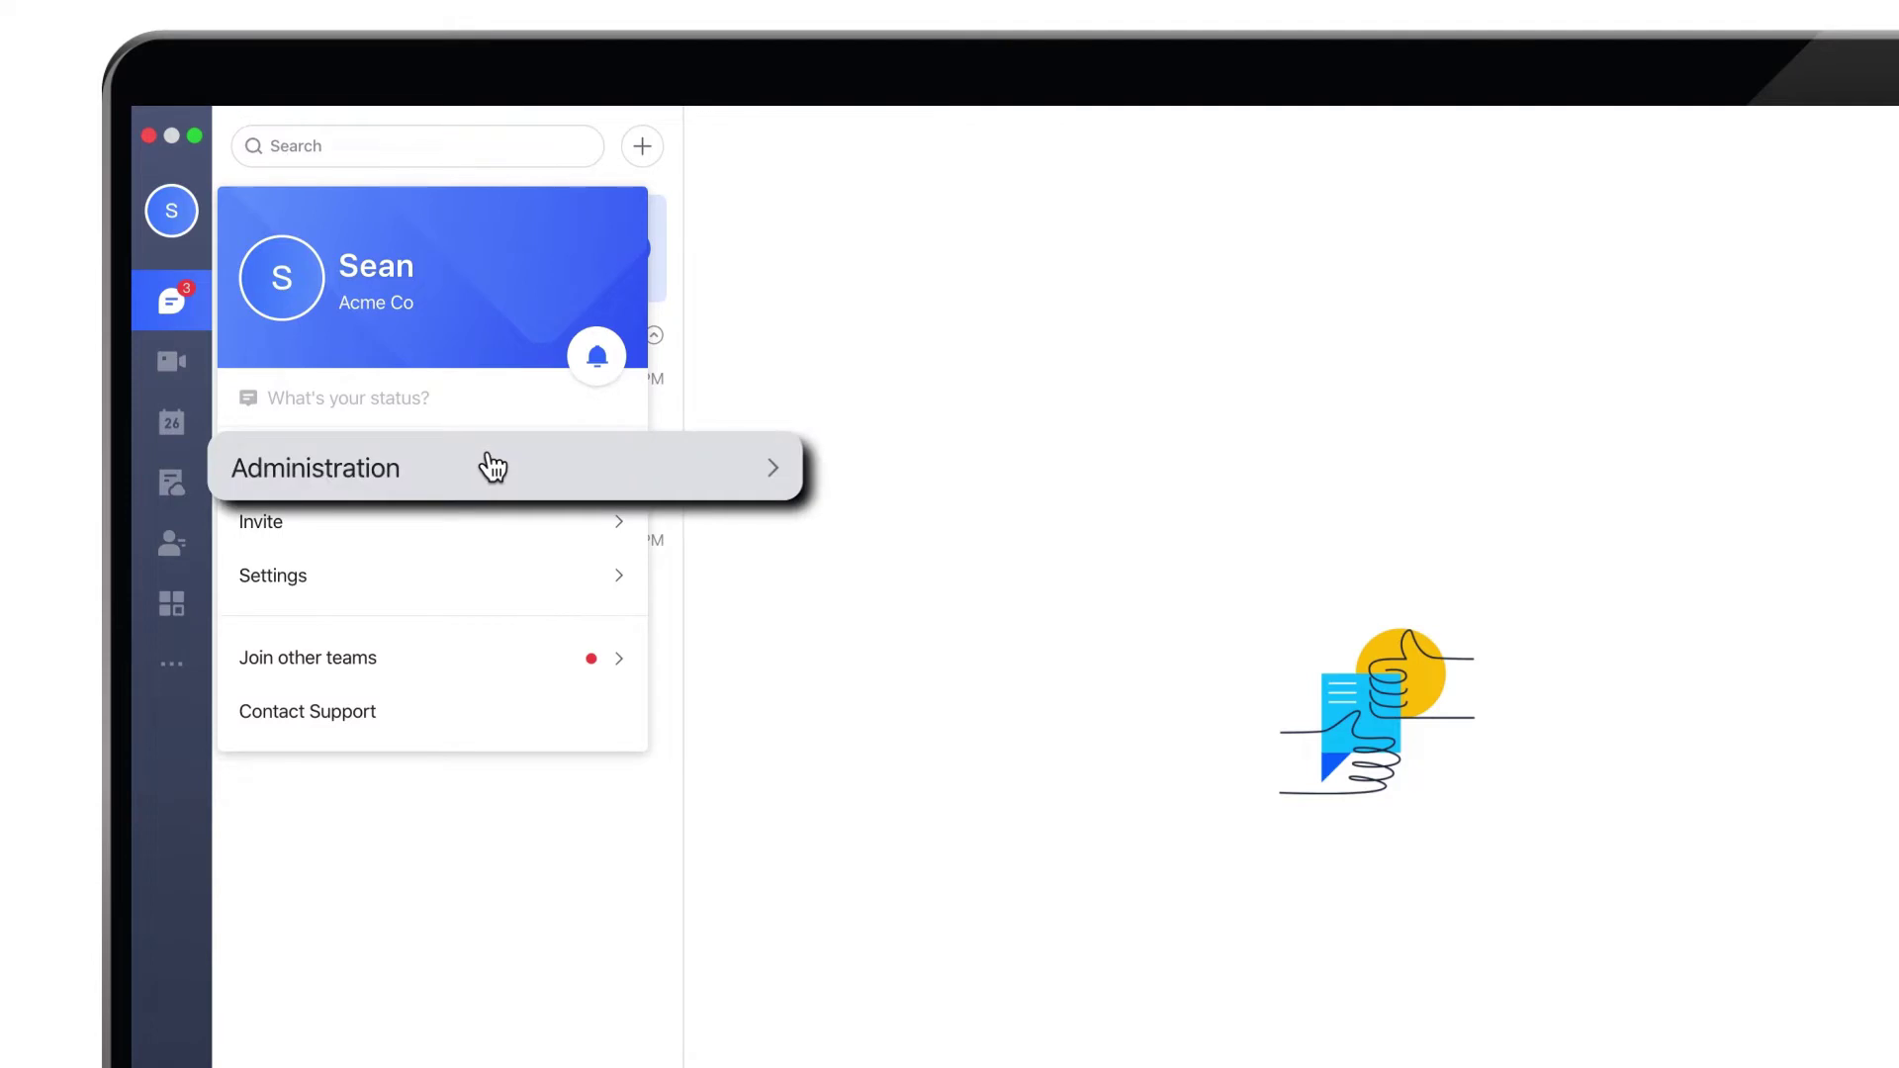
pyautogui.click(494, 467)
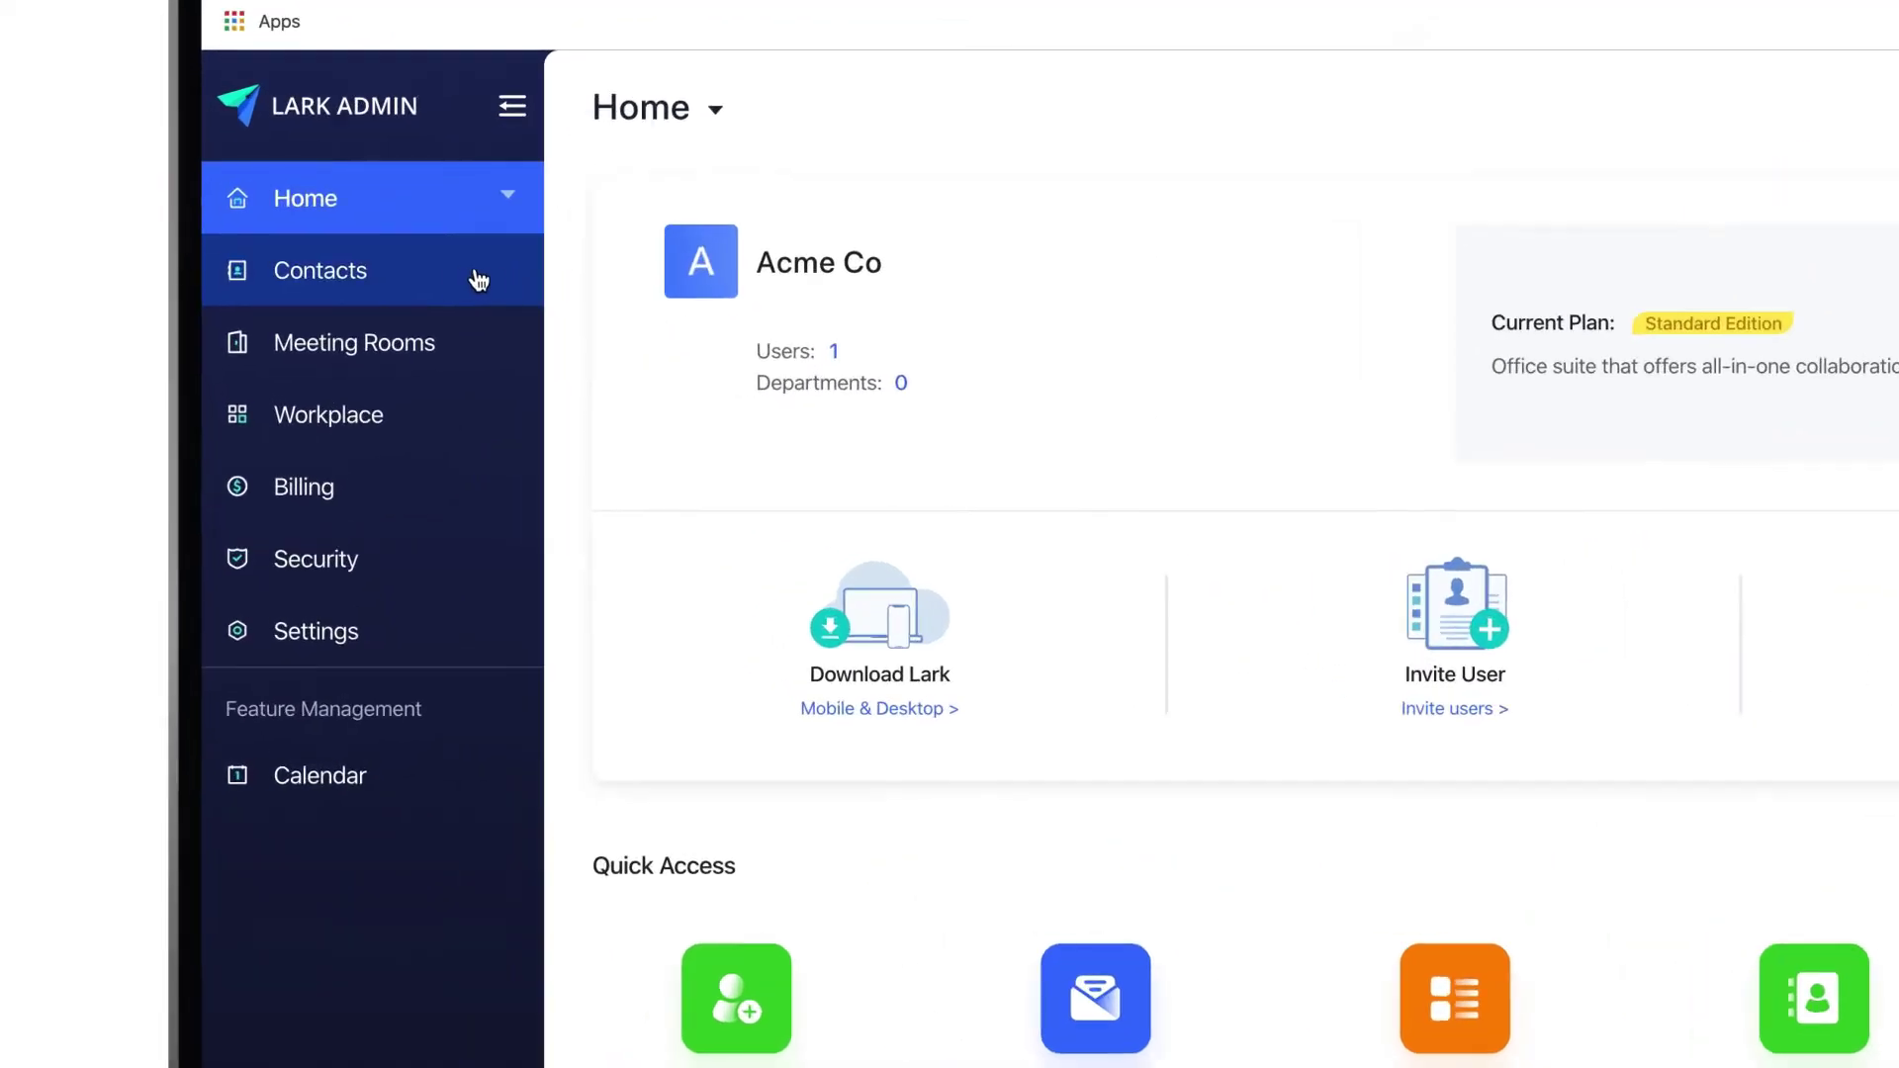
pyautogui.click(342, 326)
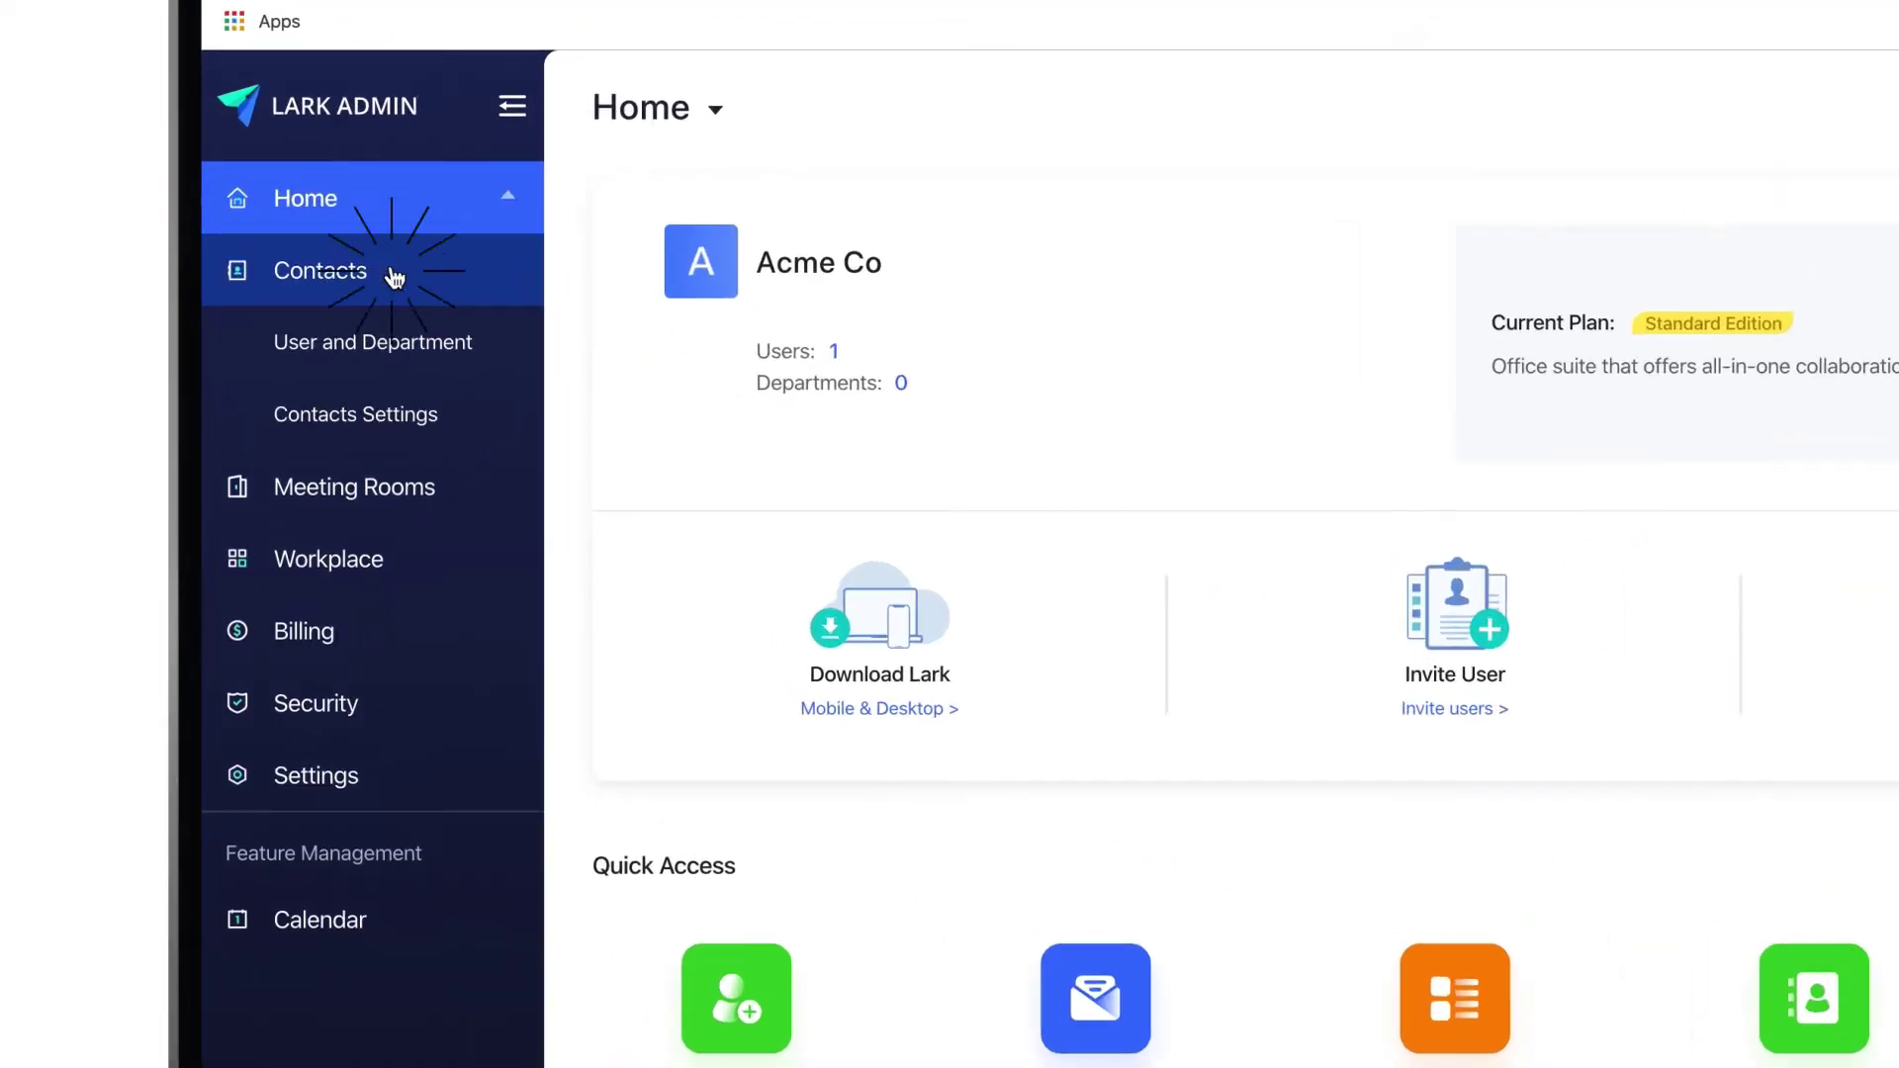
# Add a new member with their name and e-mail under User and Department and send the invitation.
pyautogui.click(402, 364)
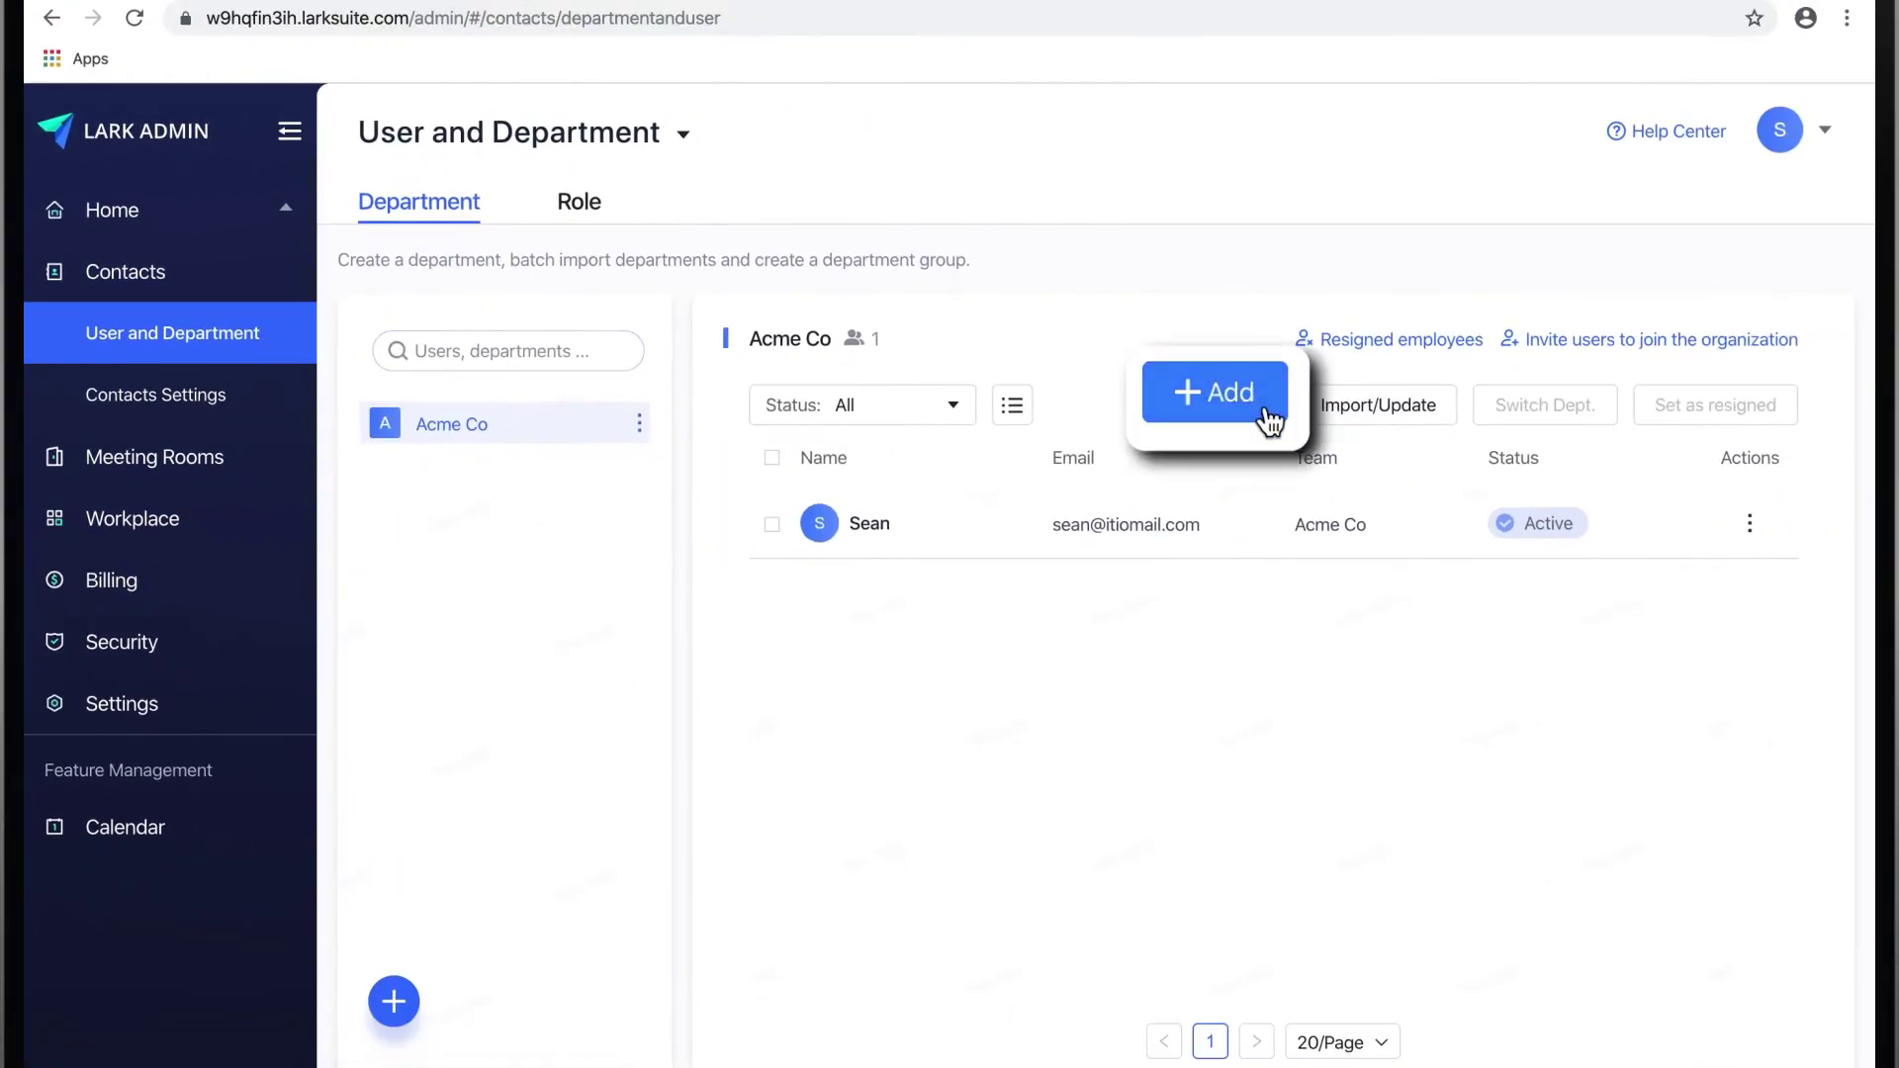
pyautogui.click(1269, 420)
pyautogui.write('Emily')
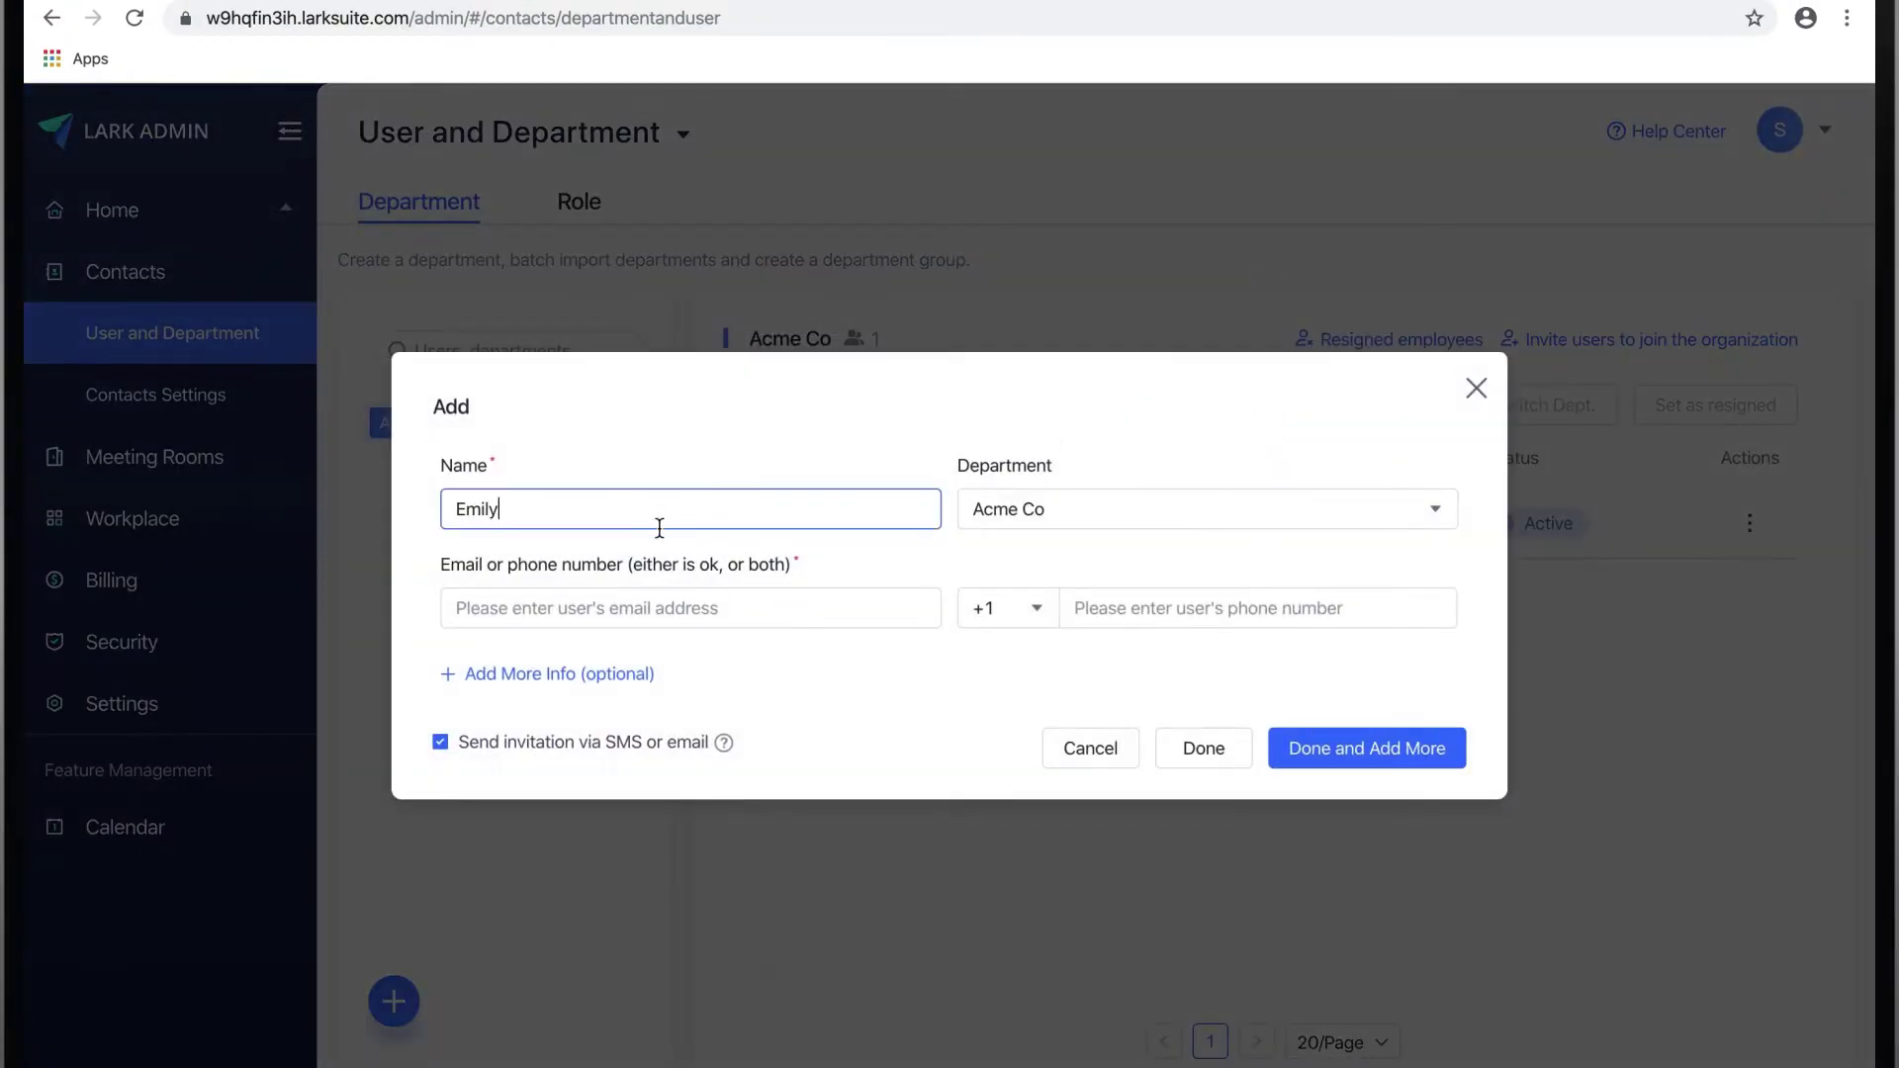
pyautogui.click(543, 605)
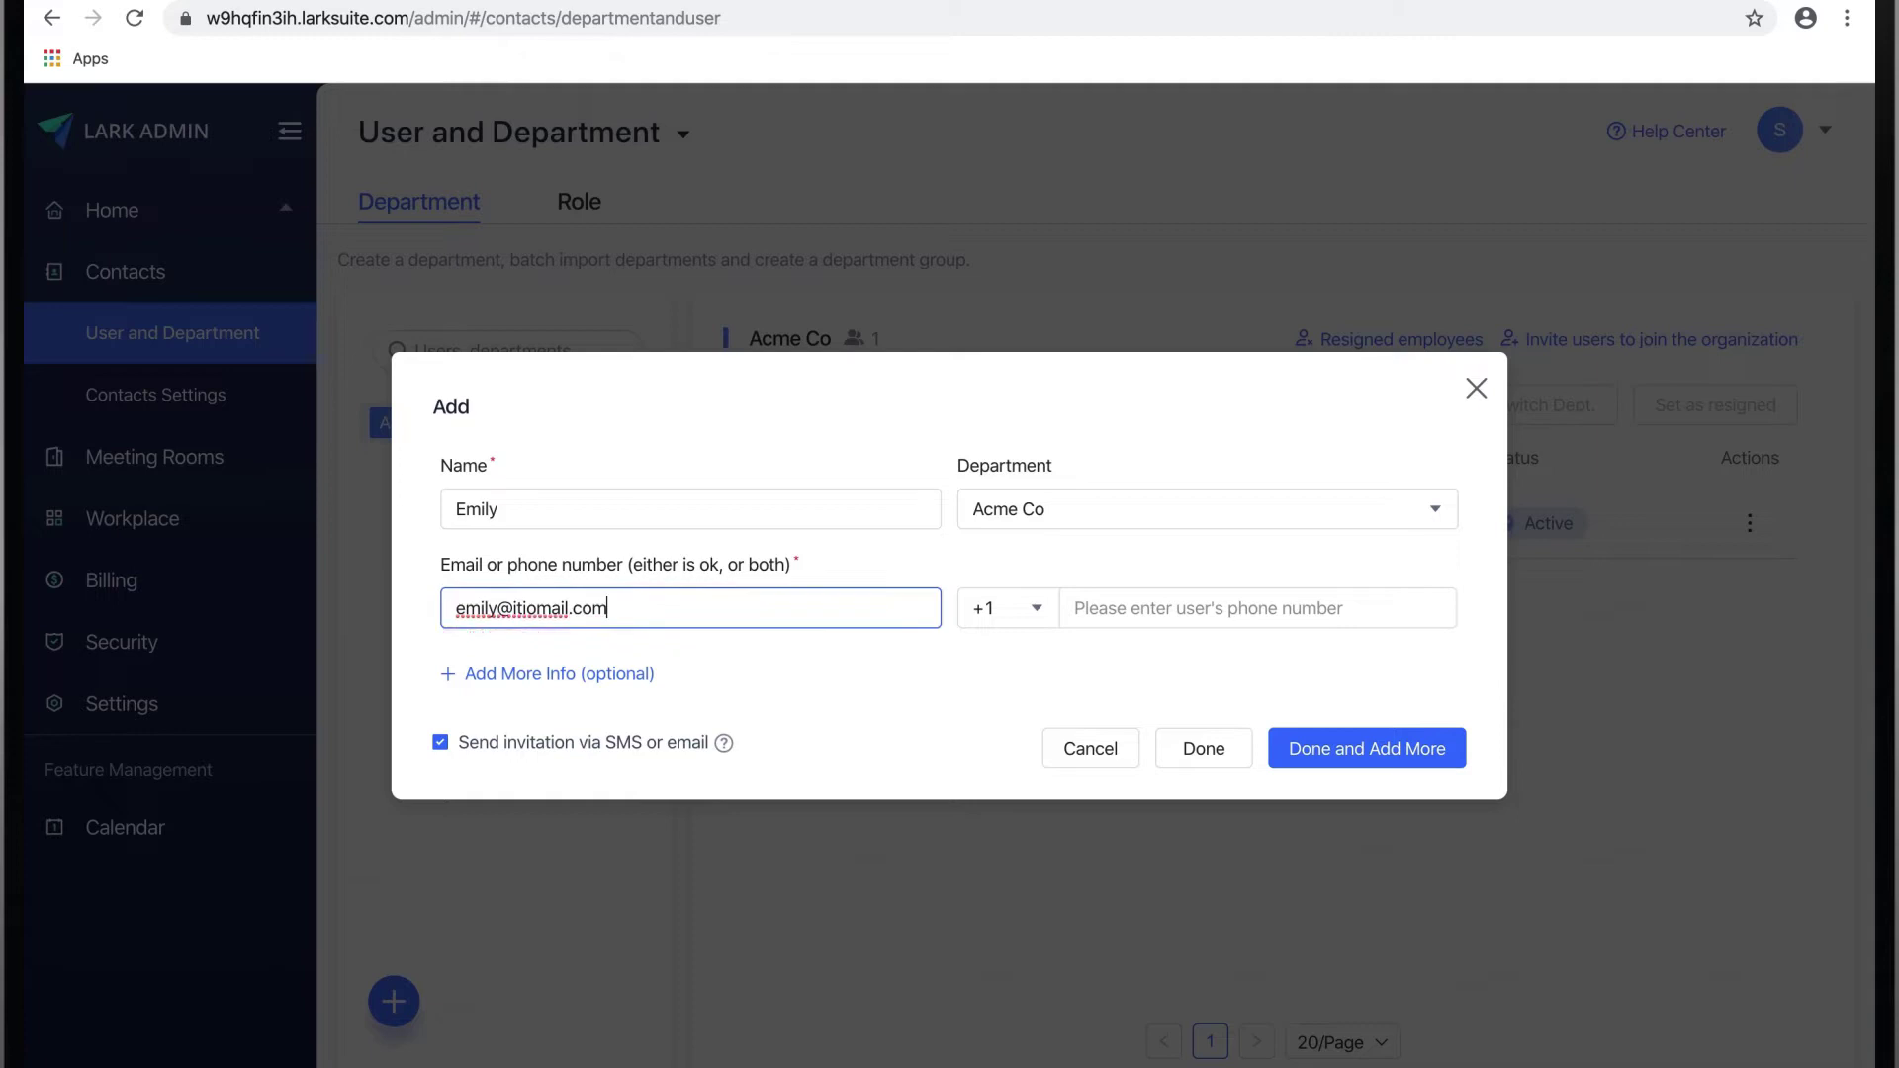
pyautogui.click(485, 677)
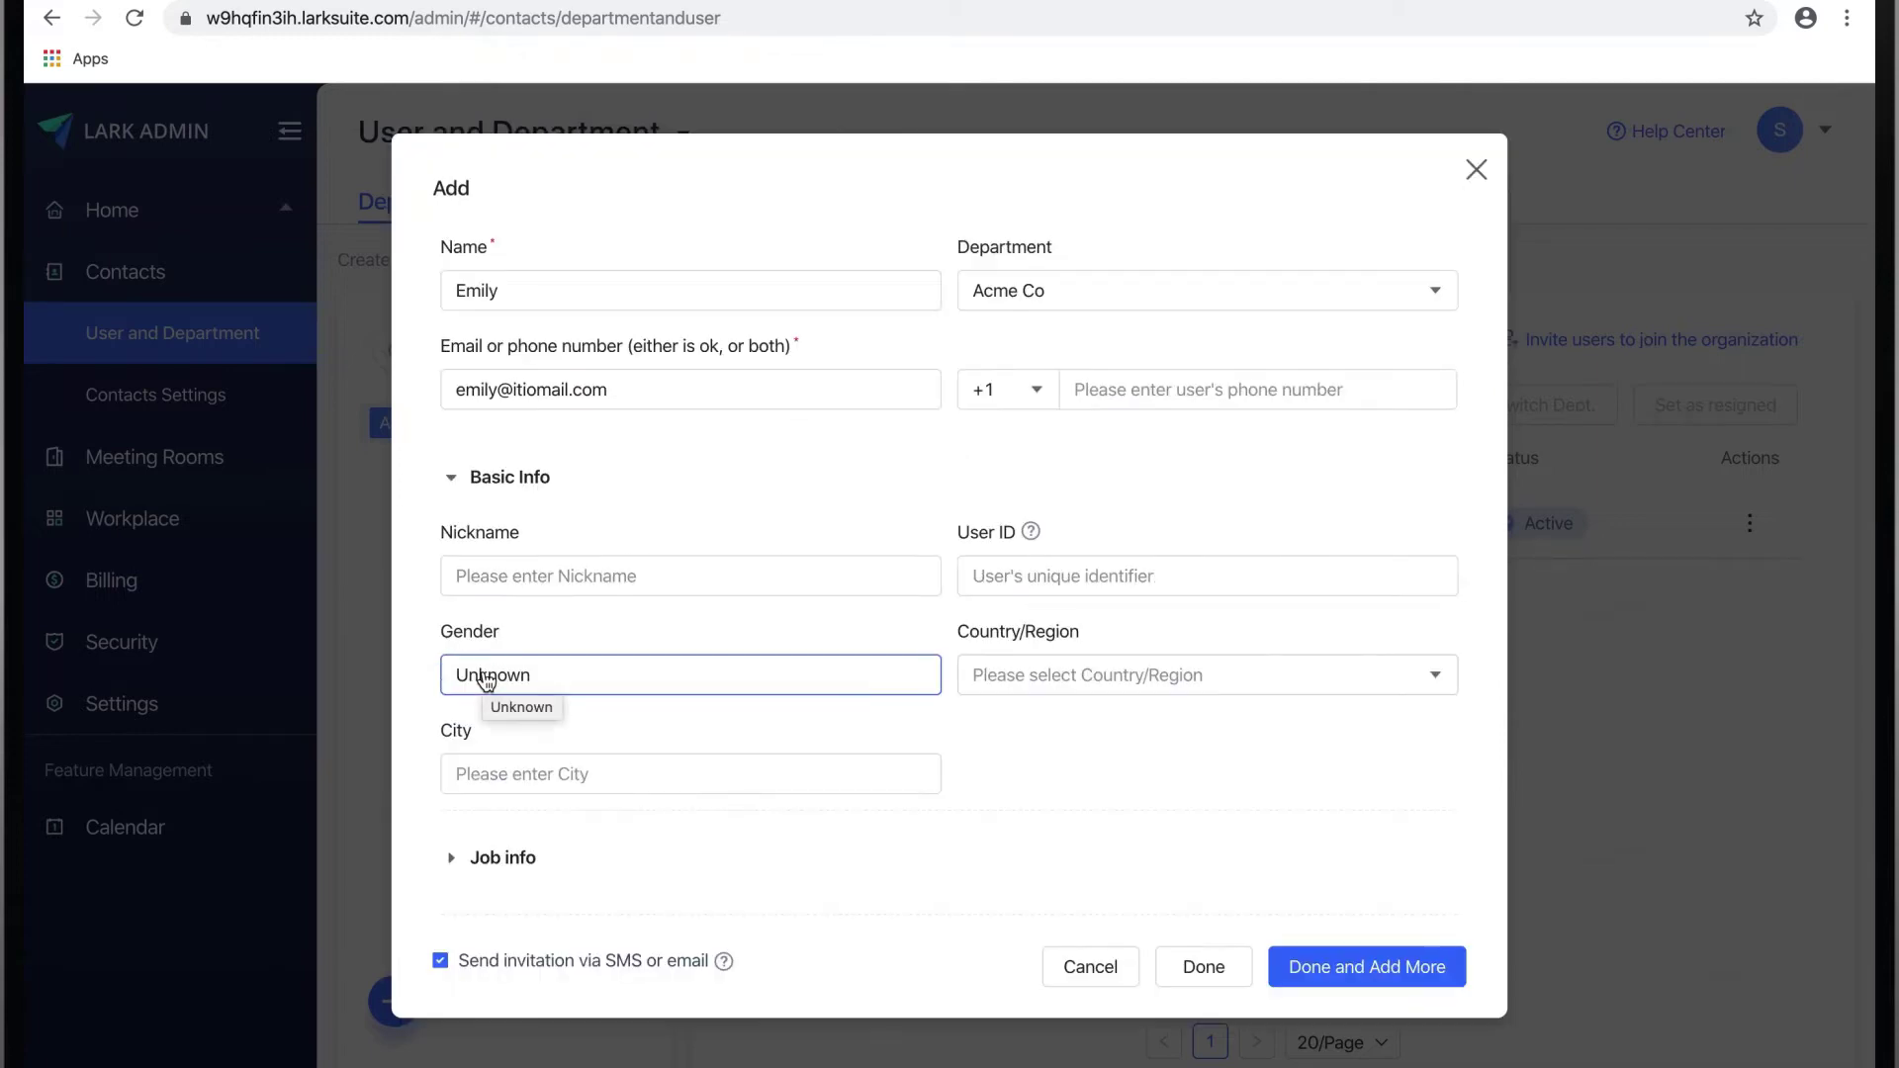
pyautogui.click(487, 856)
pyautogui.scroll(3, 481, 863)
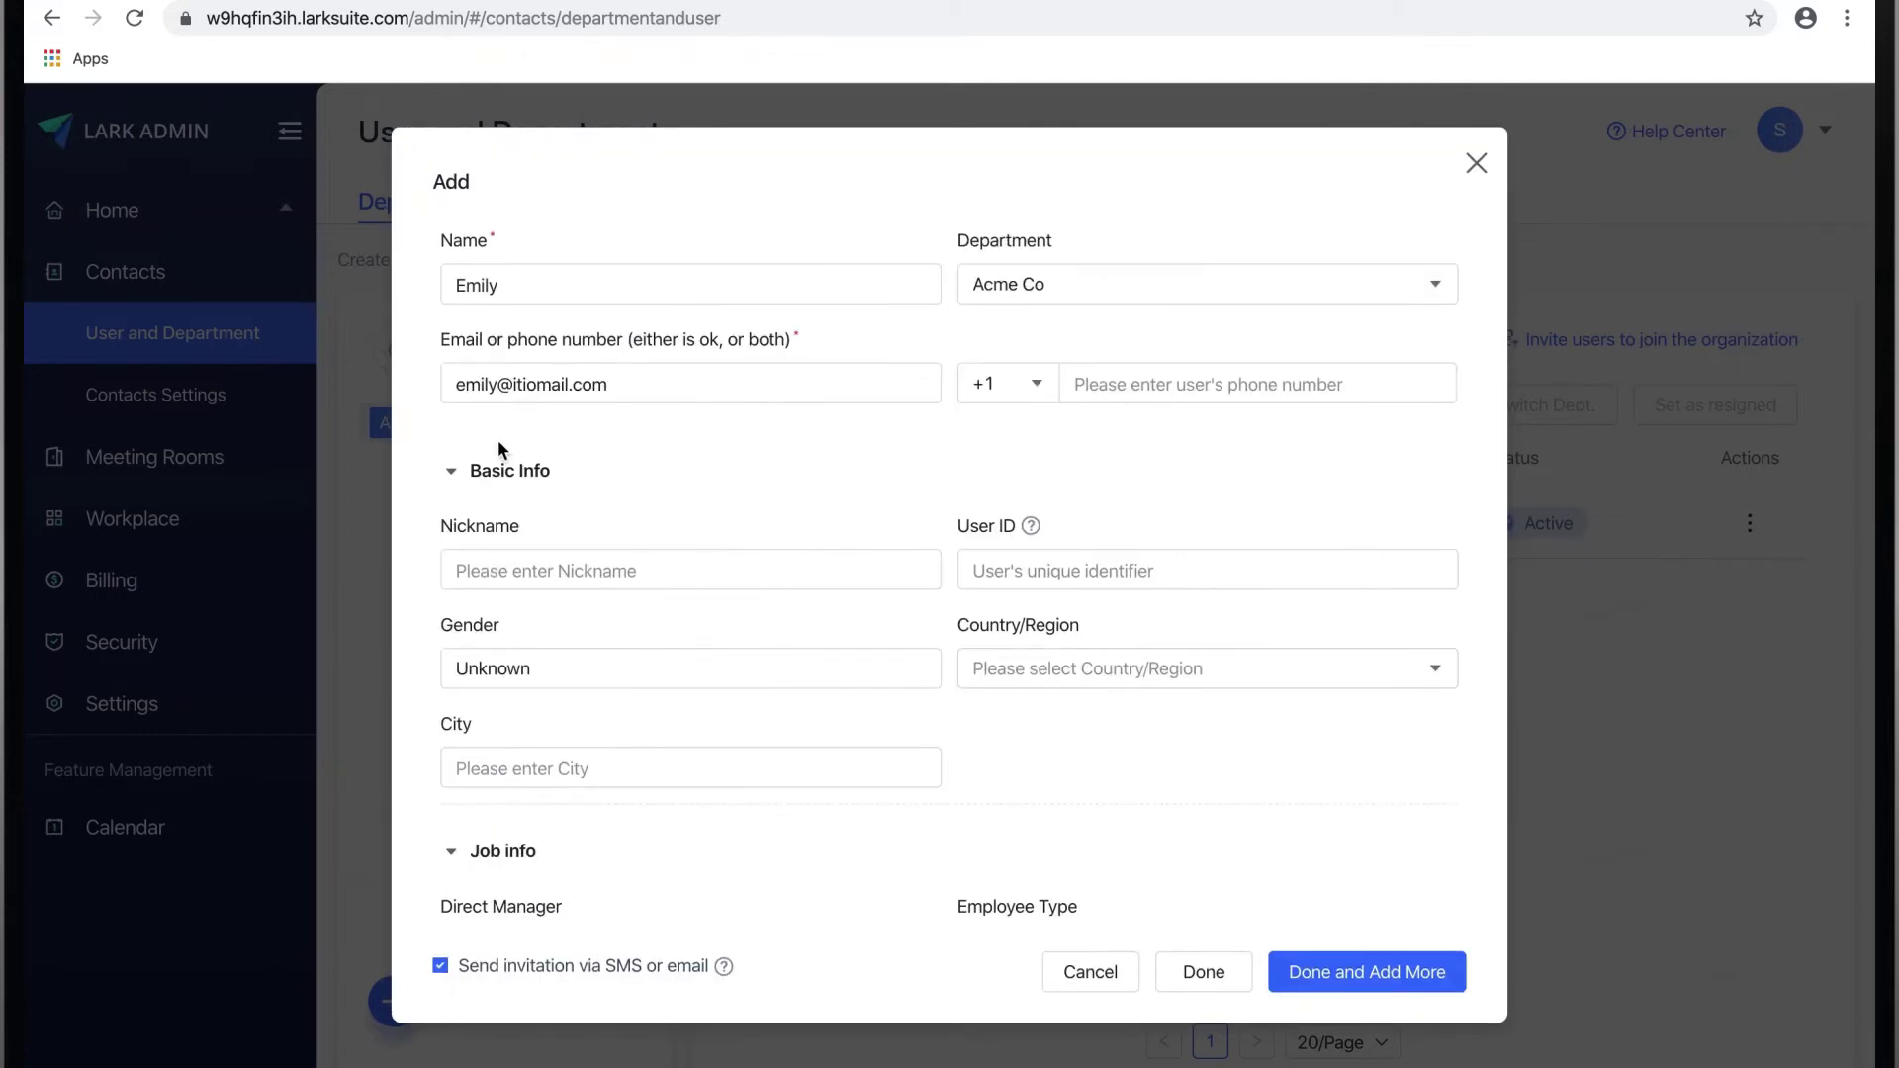
pyautogui.click(1192, 972)
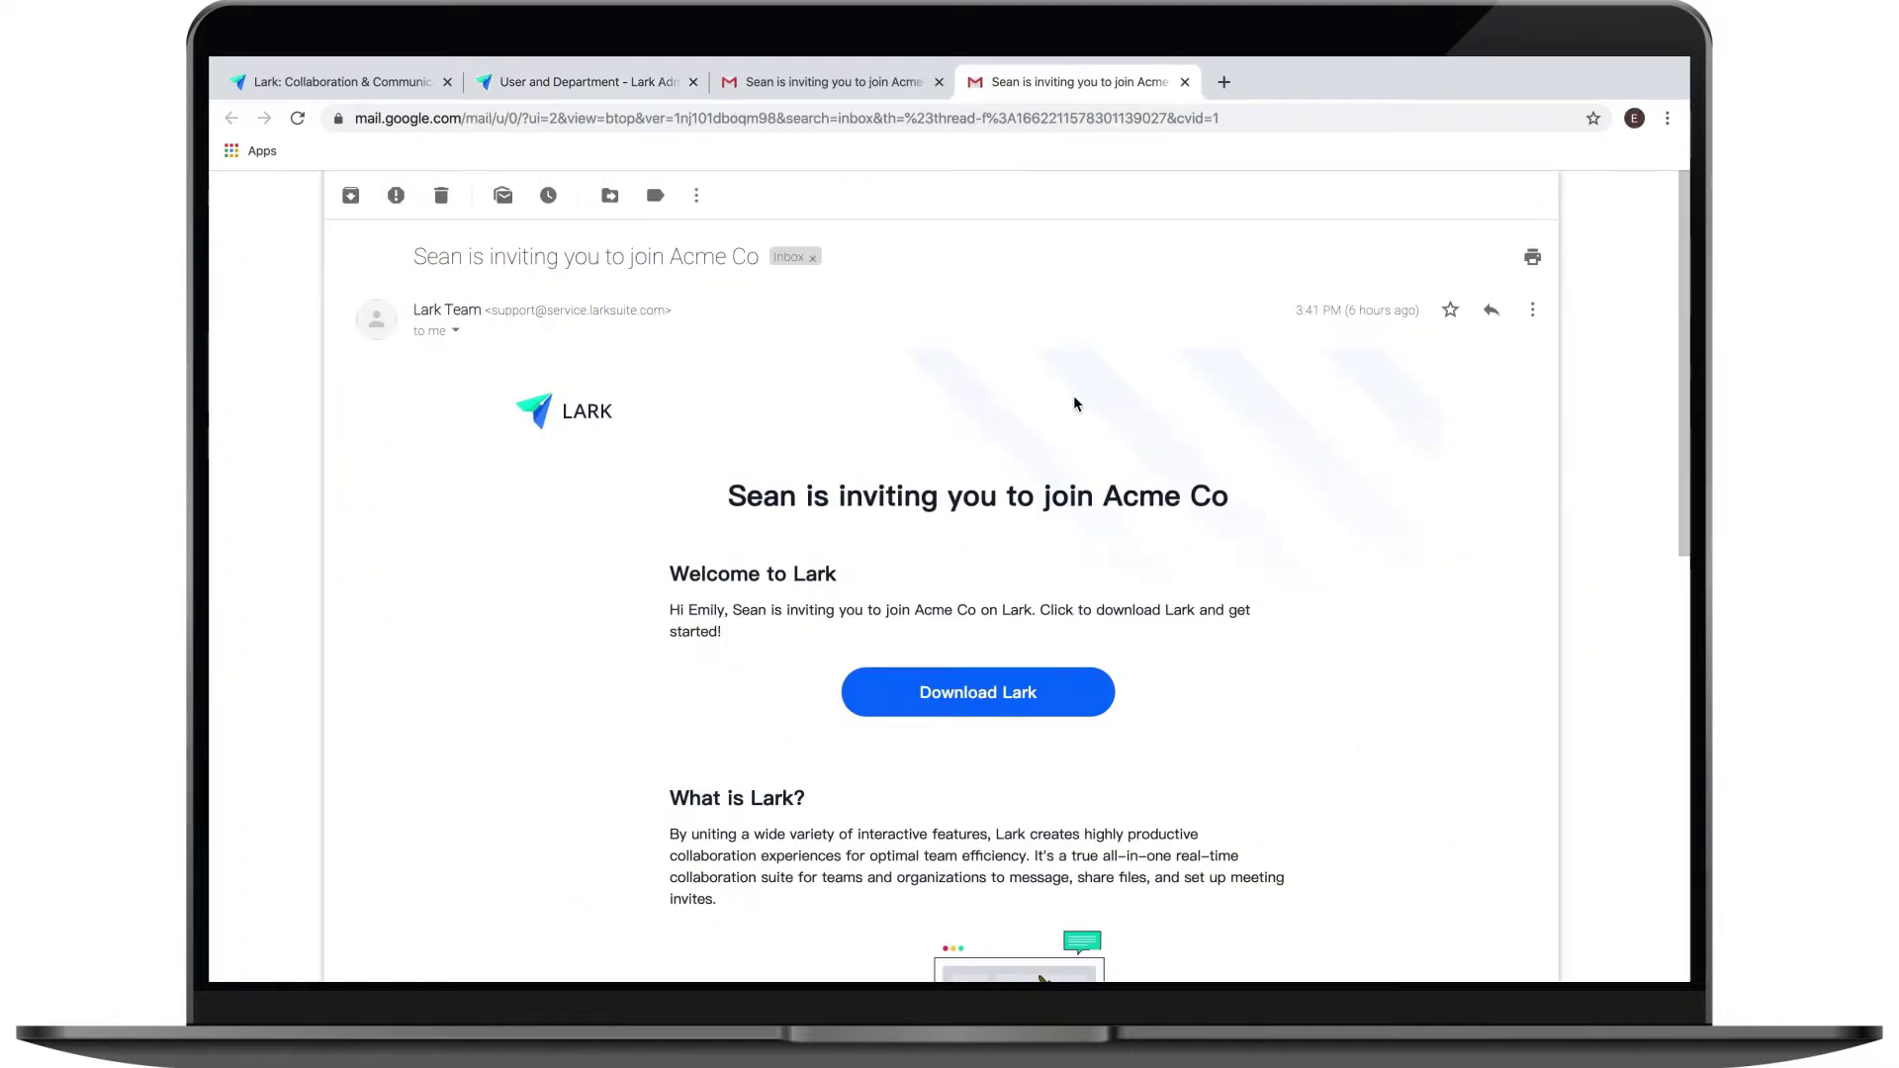
# Sign in to Lark as the invited member using their e-mail and the emailed login code.
pyautogui.scroll(-2, 1072, 395)
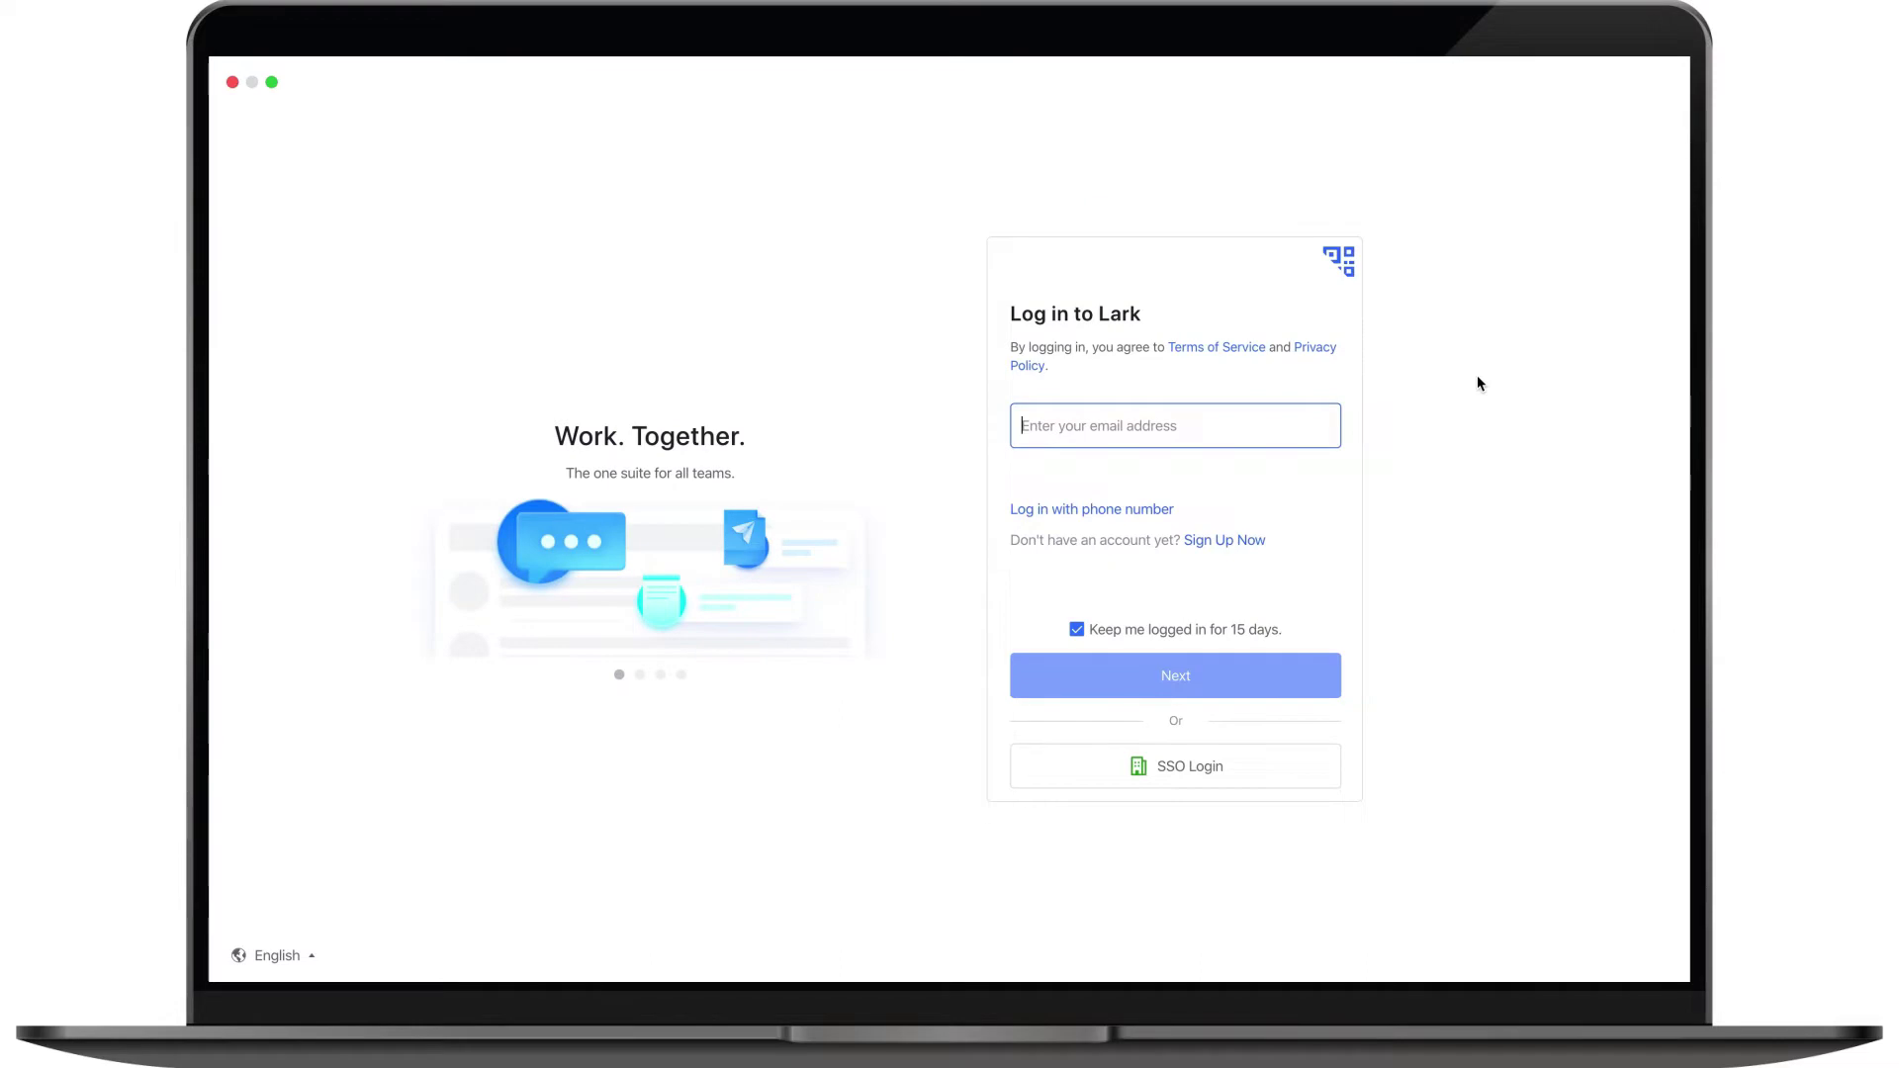
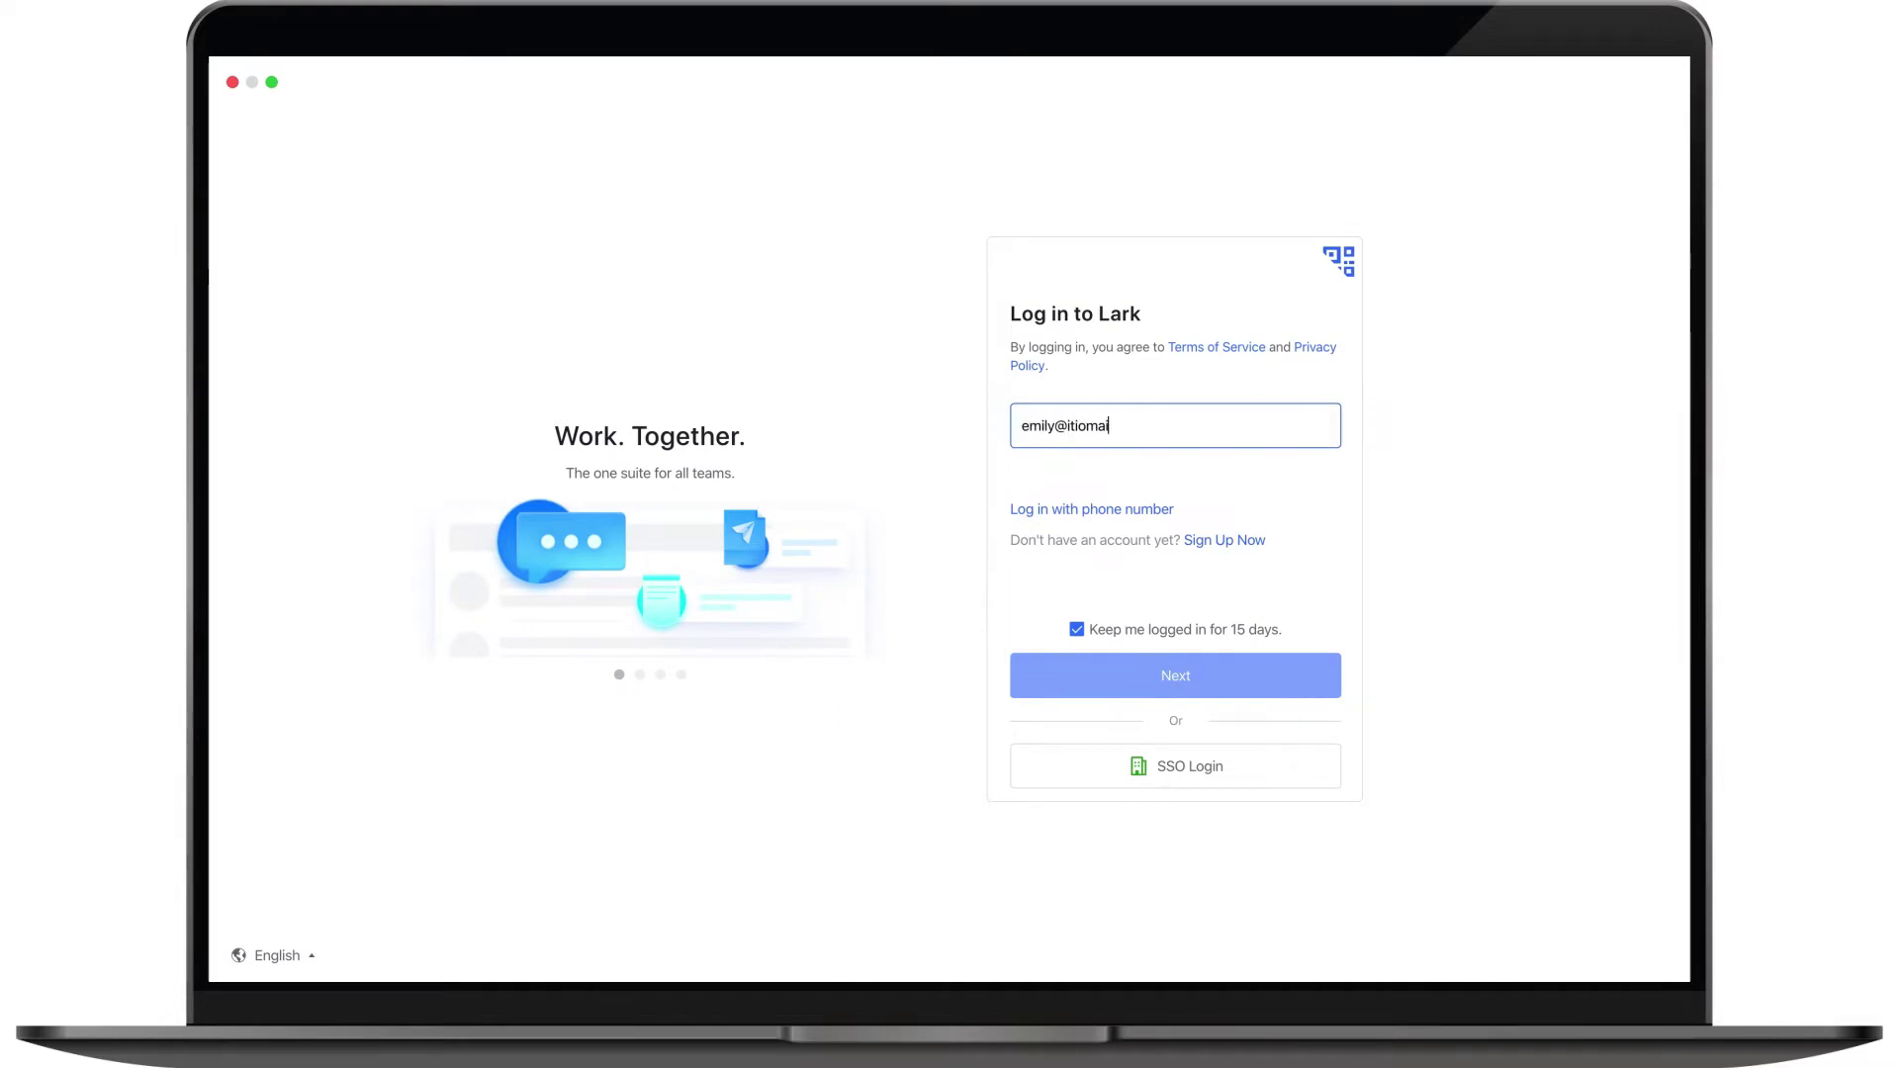
pyautogui.click(1186, 675)
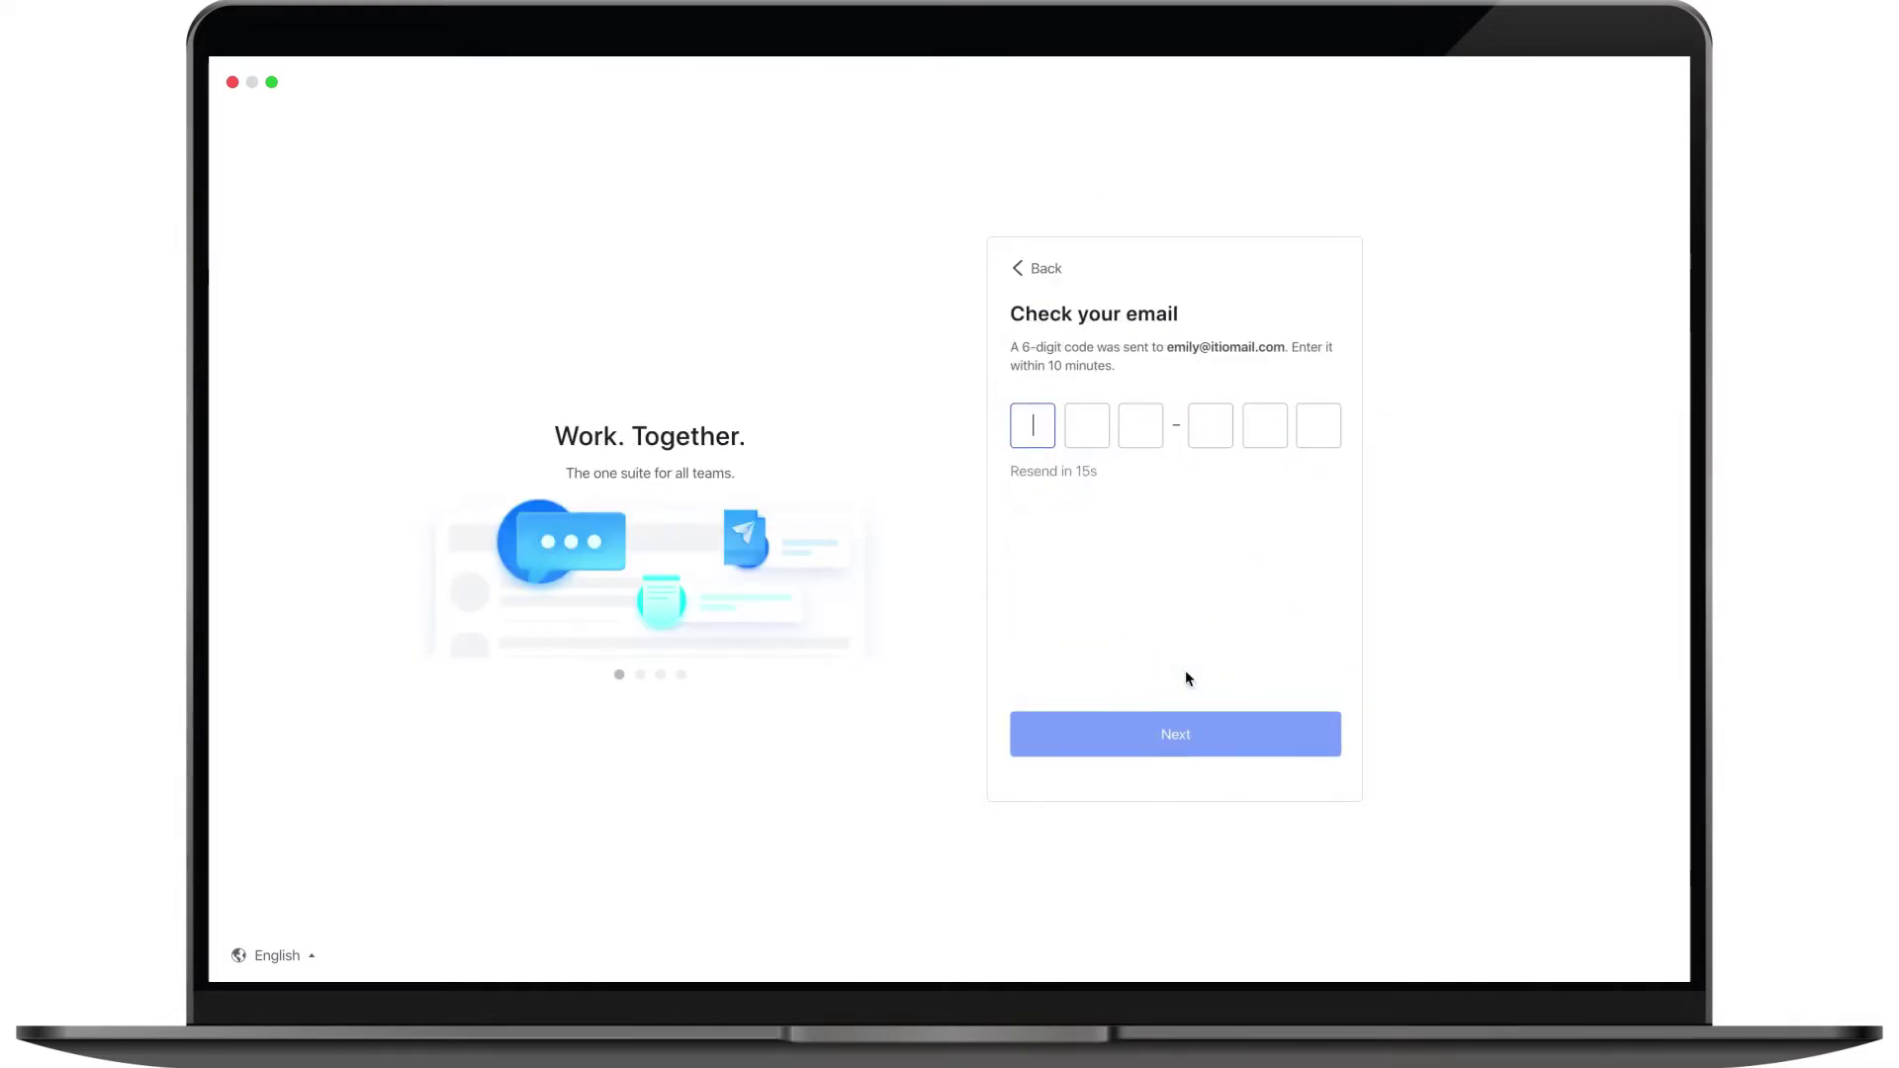
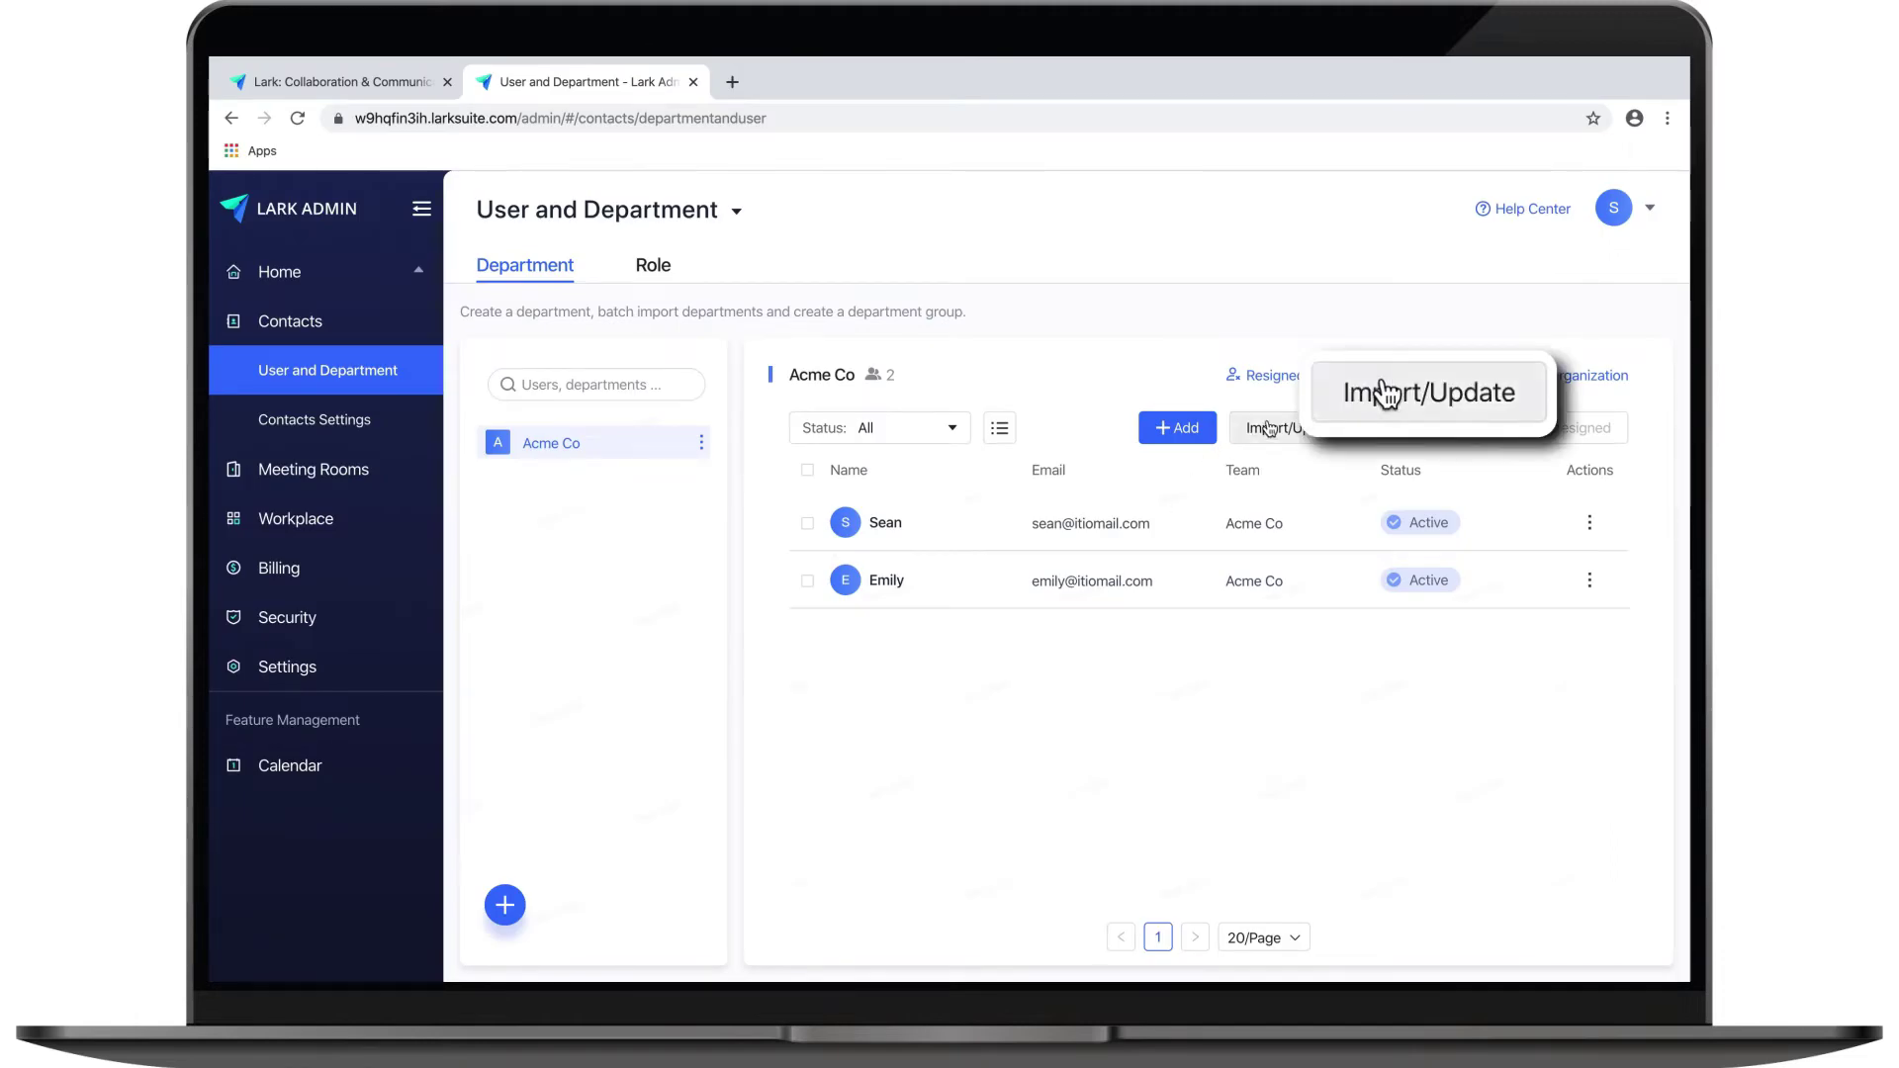
# Download the user import template spreadsheet from the Batch Import dialog.
pyautogui.click(1270, 427)
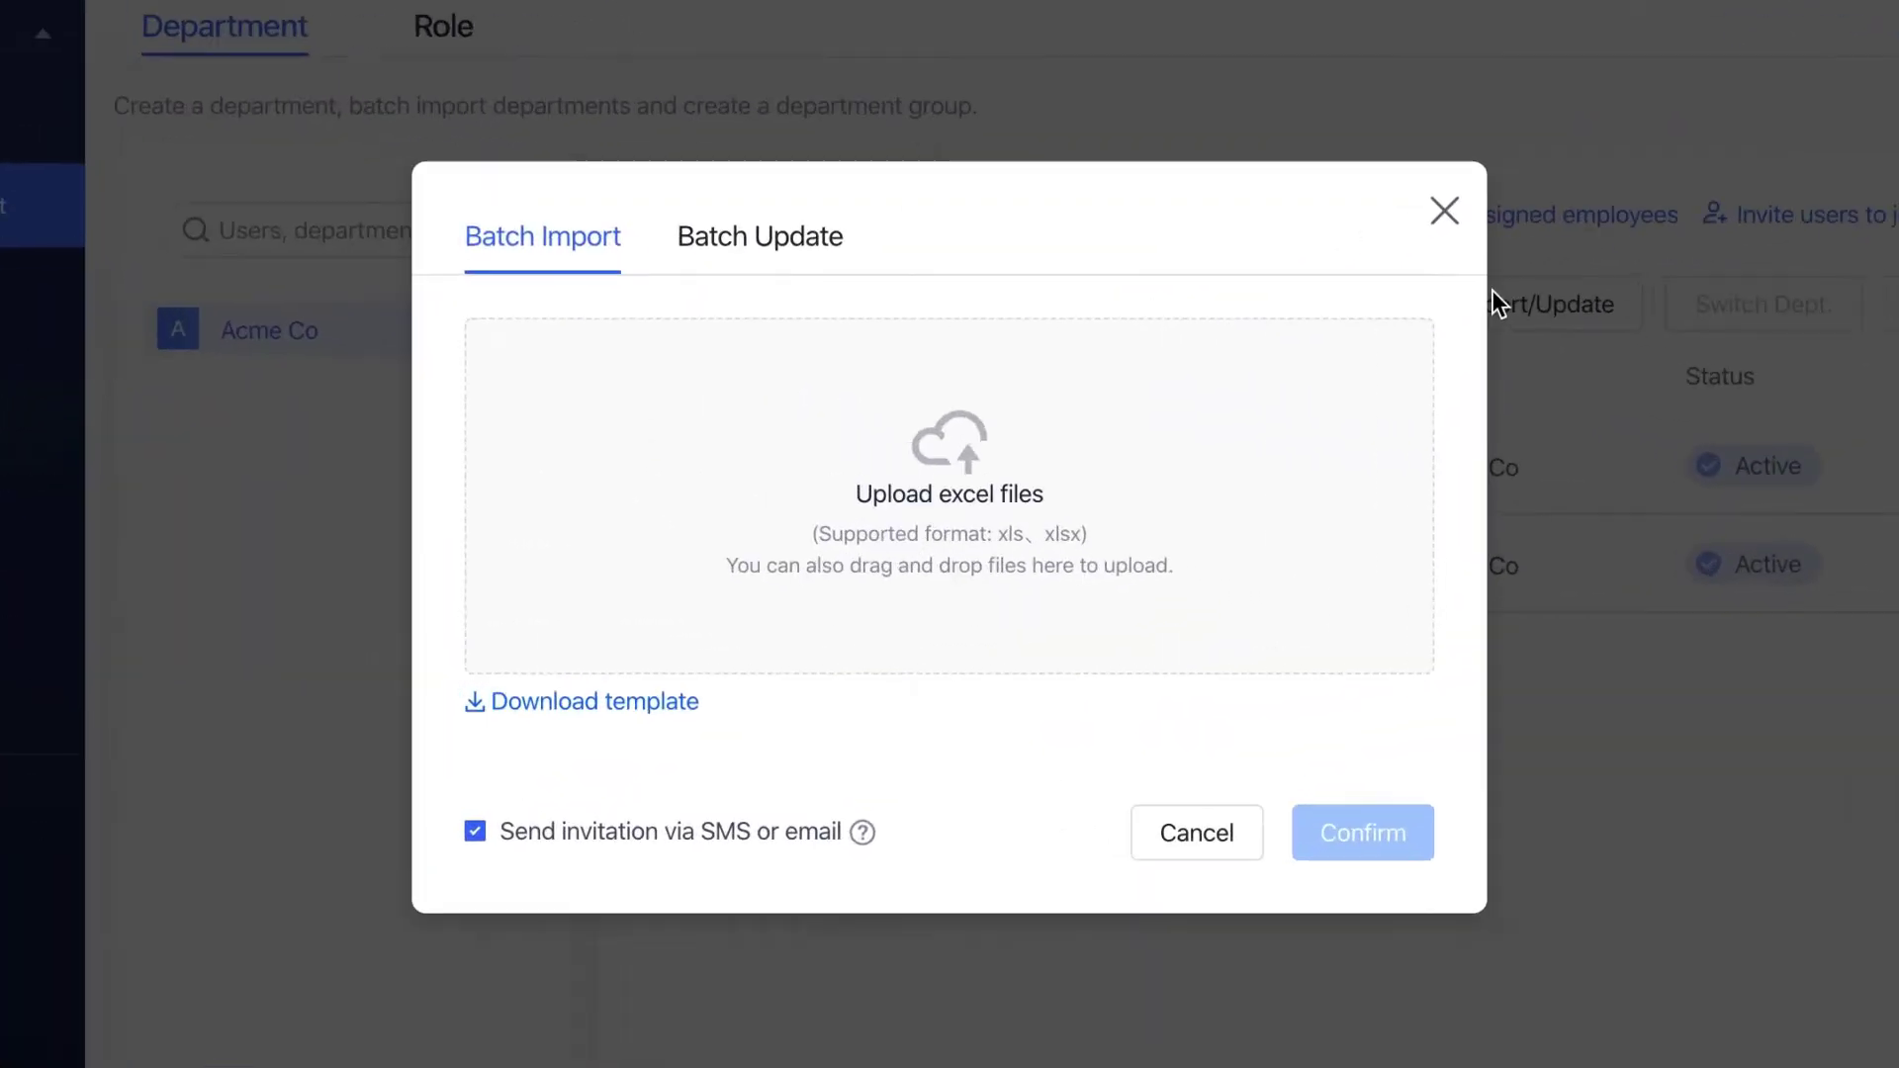
pyautogui.click(596, 716)
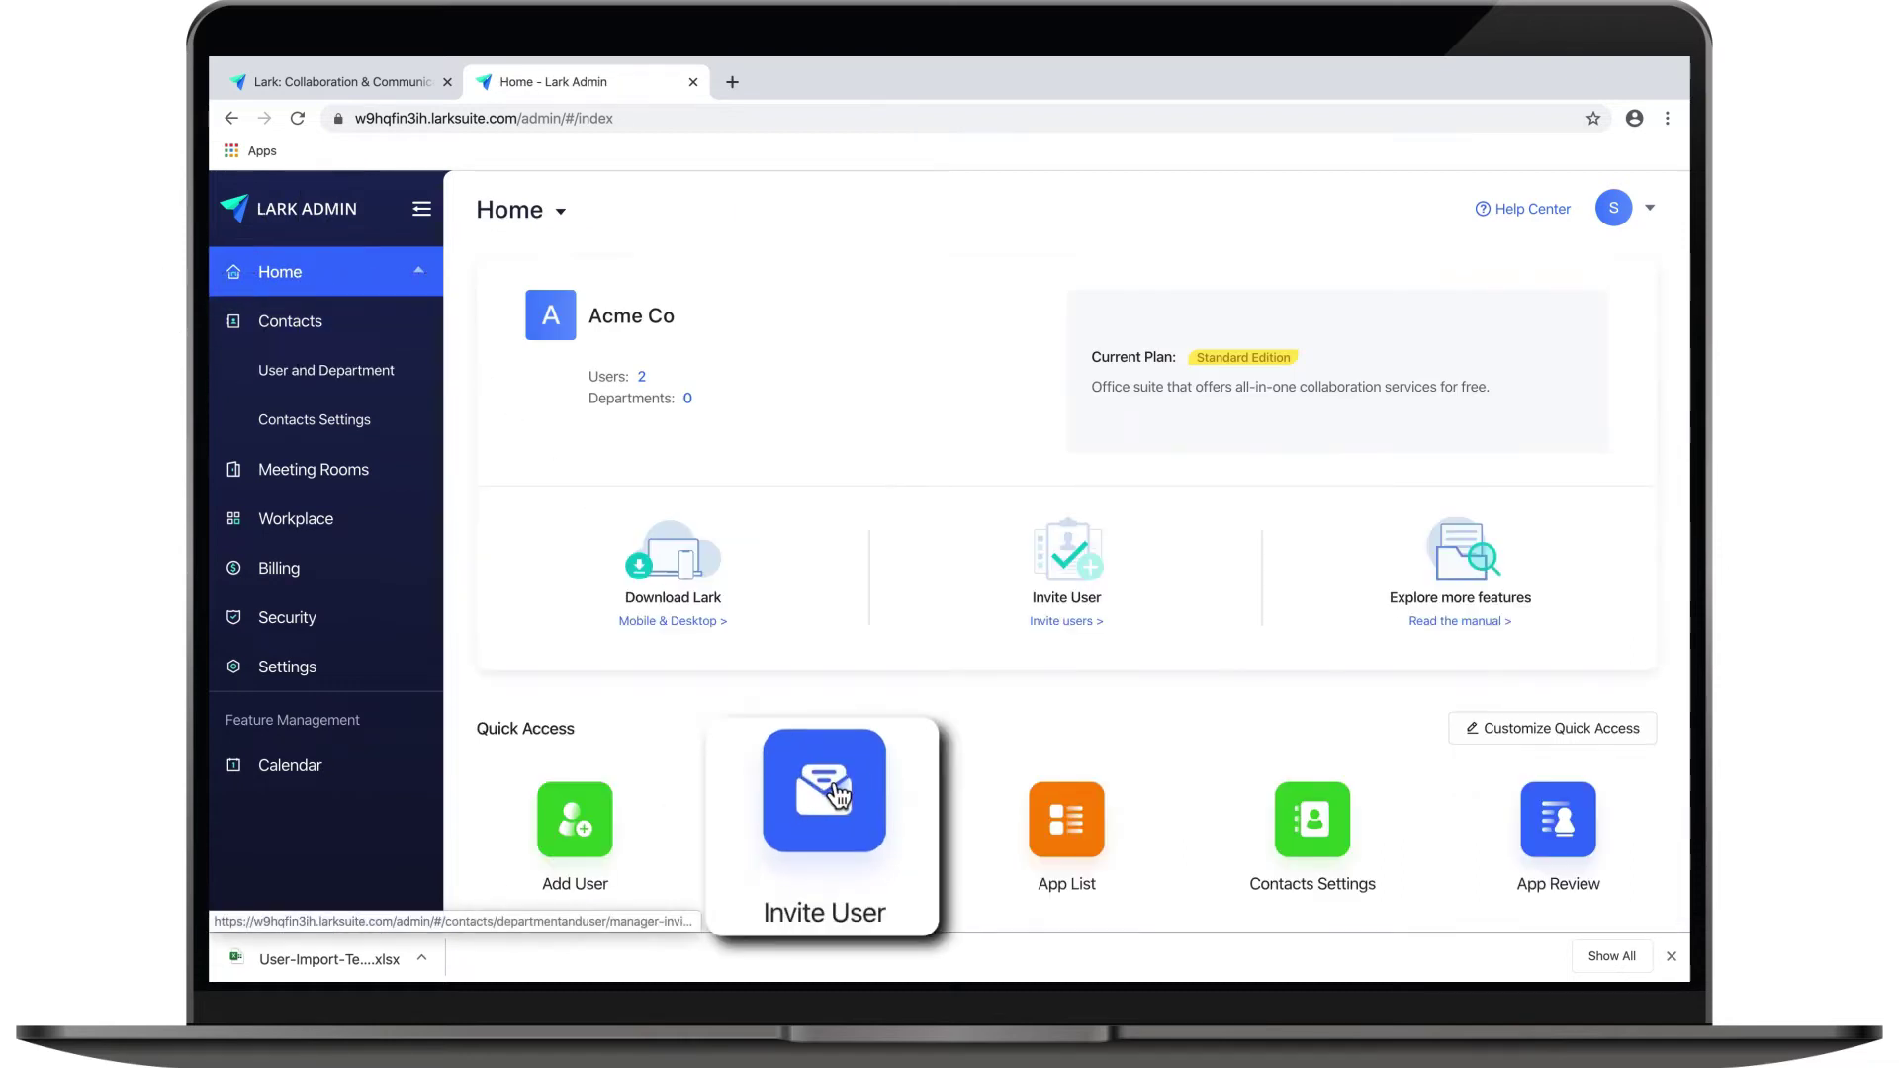
# Copy the Acme Co team code from Invite User and address a new e-mail to the colleague.
pyautogui.click(838, 795)
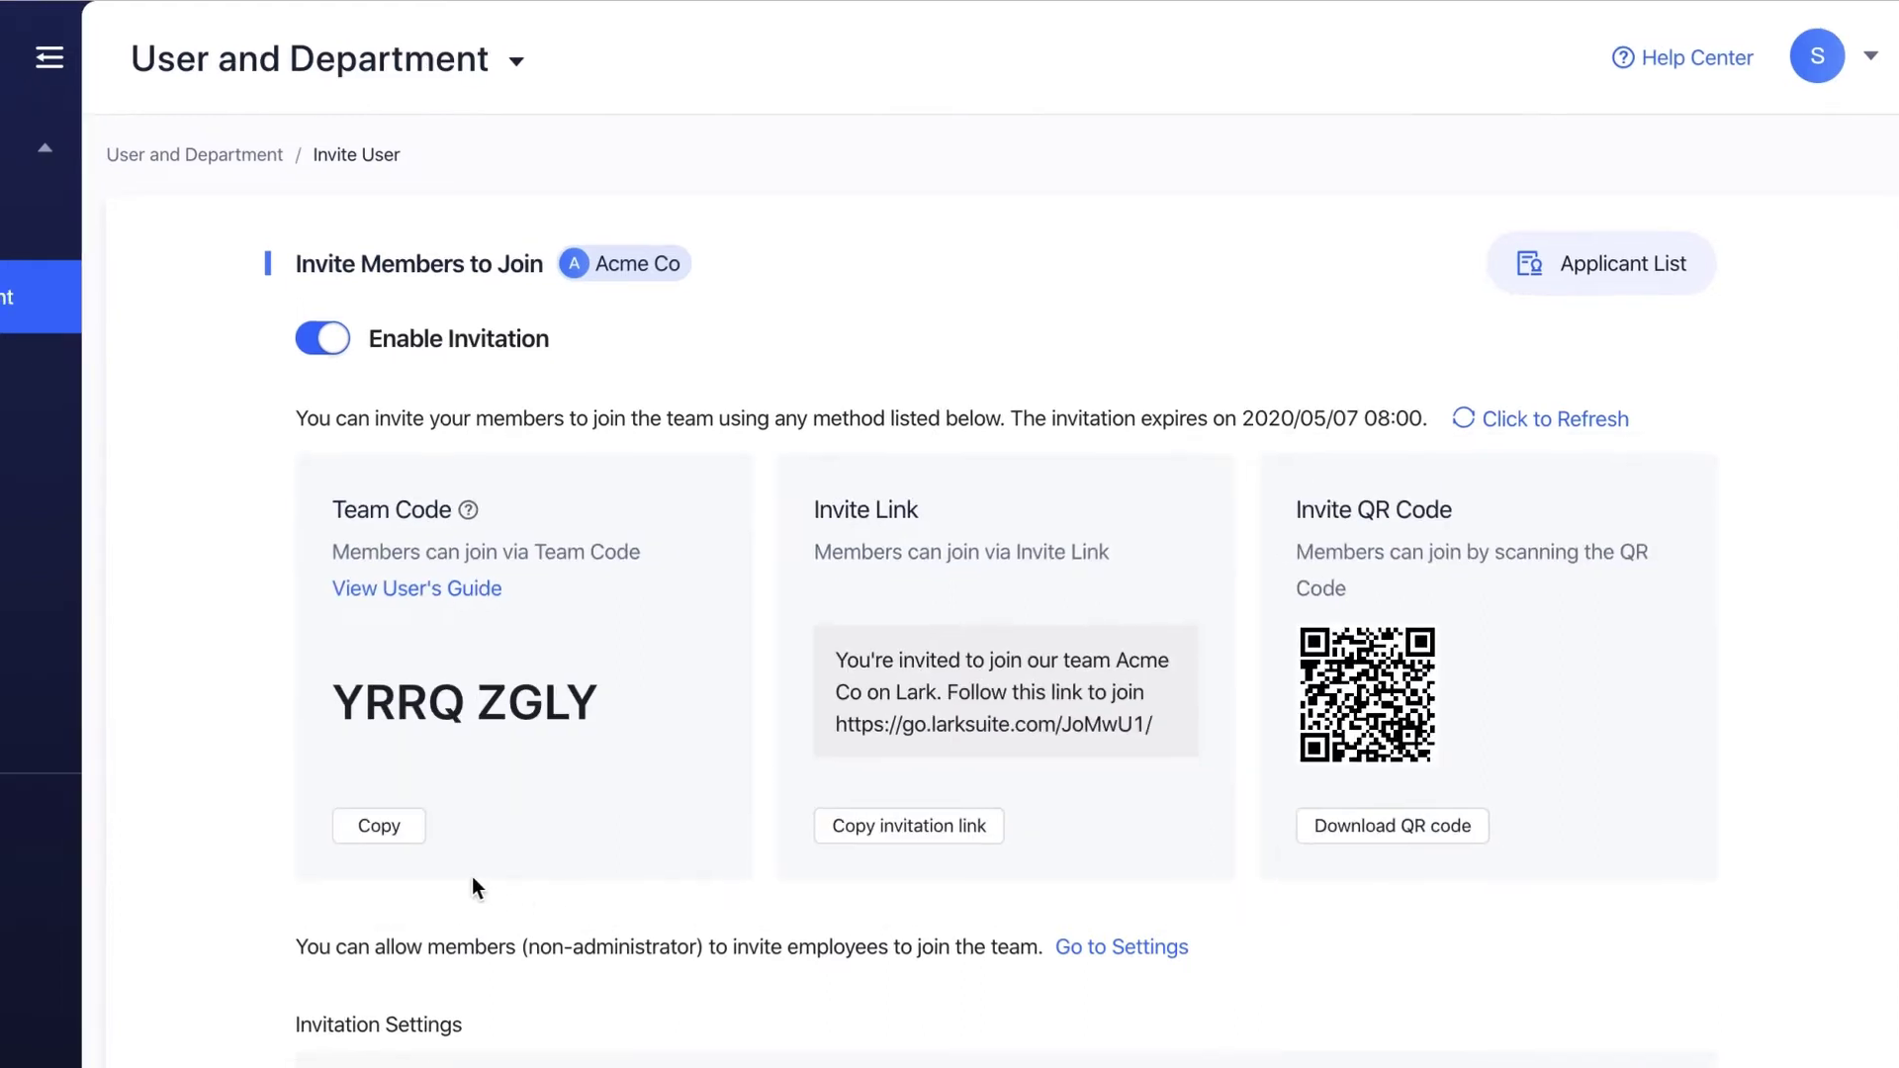
pyautogui.click(370, 838)
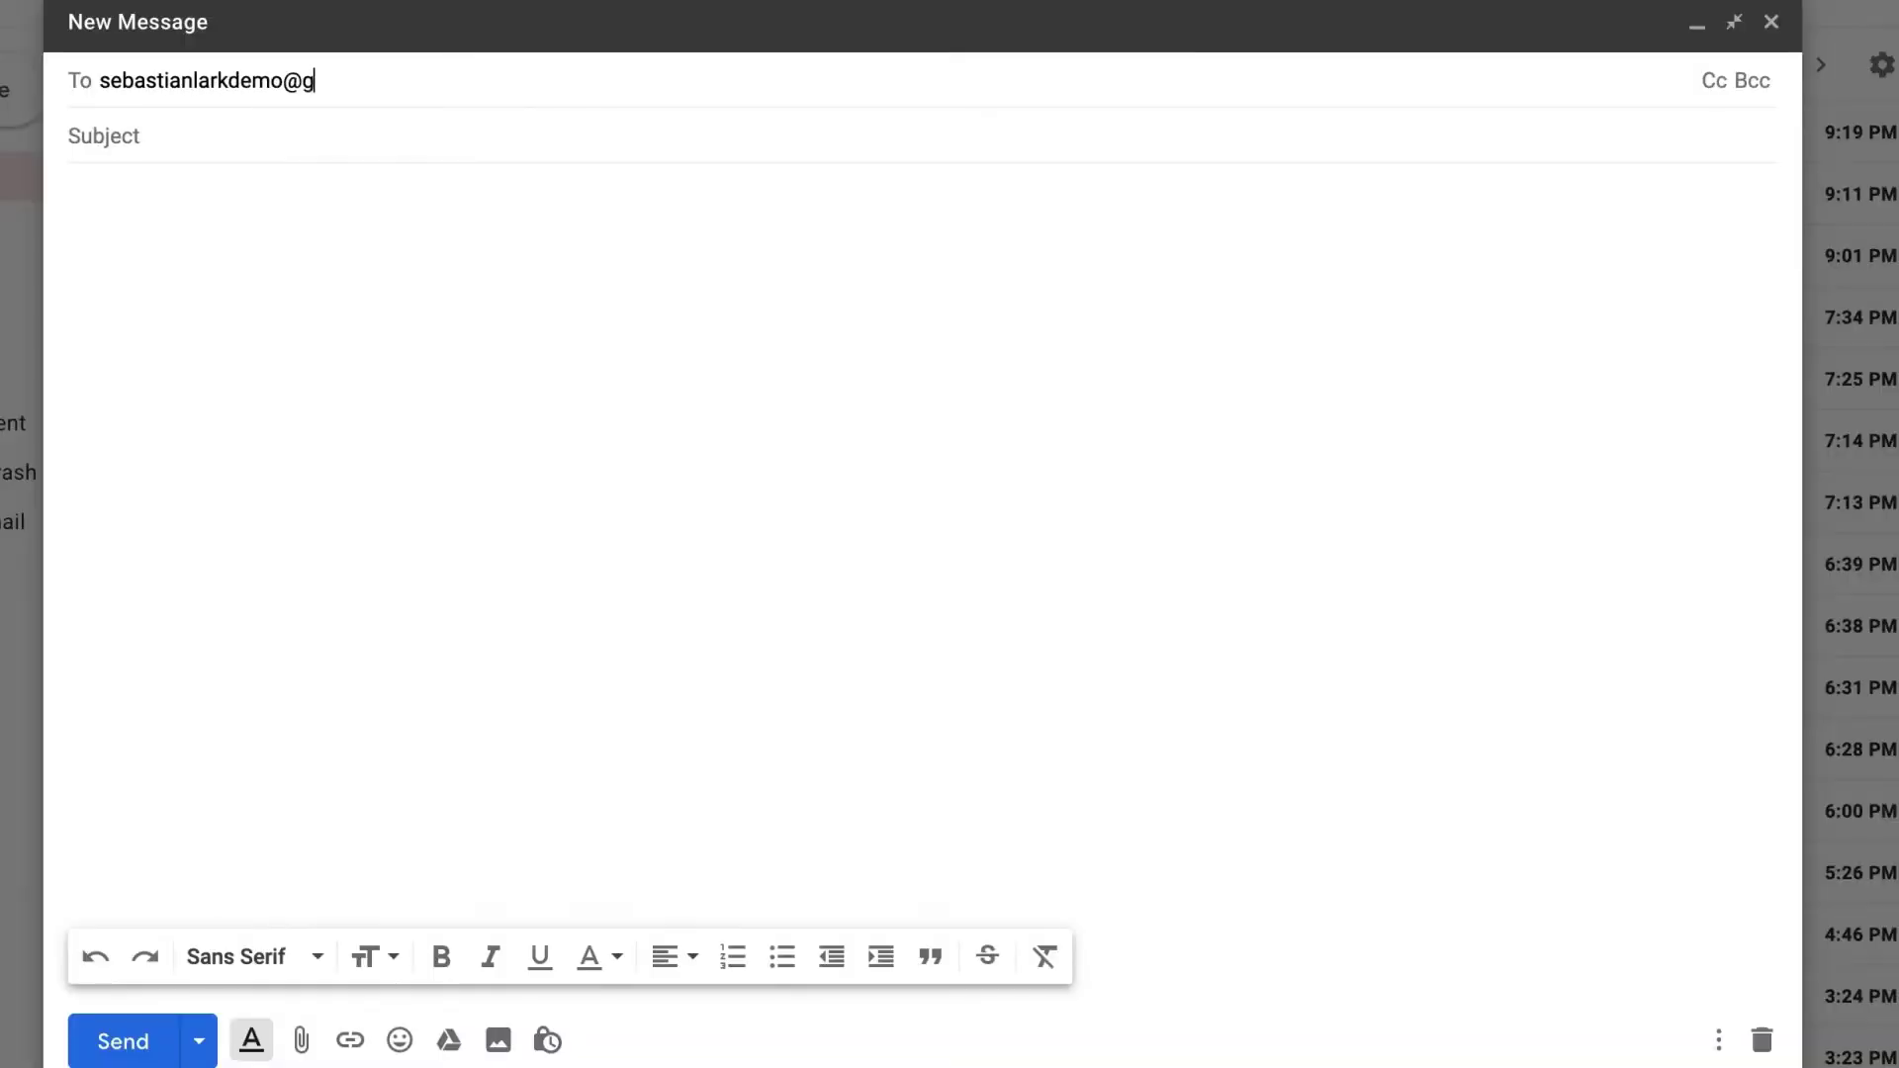
pyautogui.write('mail.com')
pyautogui.press('Tab')
# Write the subject 'Join me on Lark!' and a body containing the pasted team code, signed off.
pyautogui.write('Join me on Lark!')
pyautogui.click(150, 189)
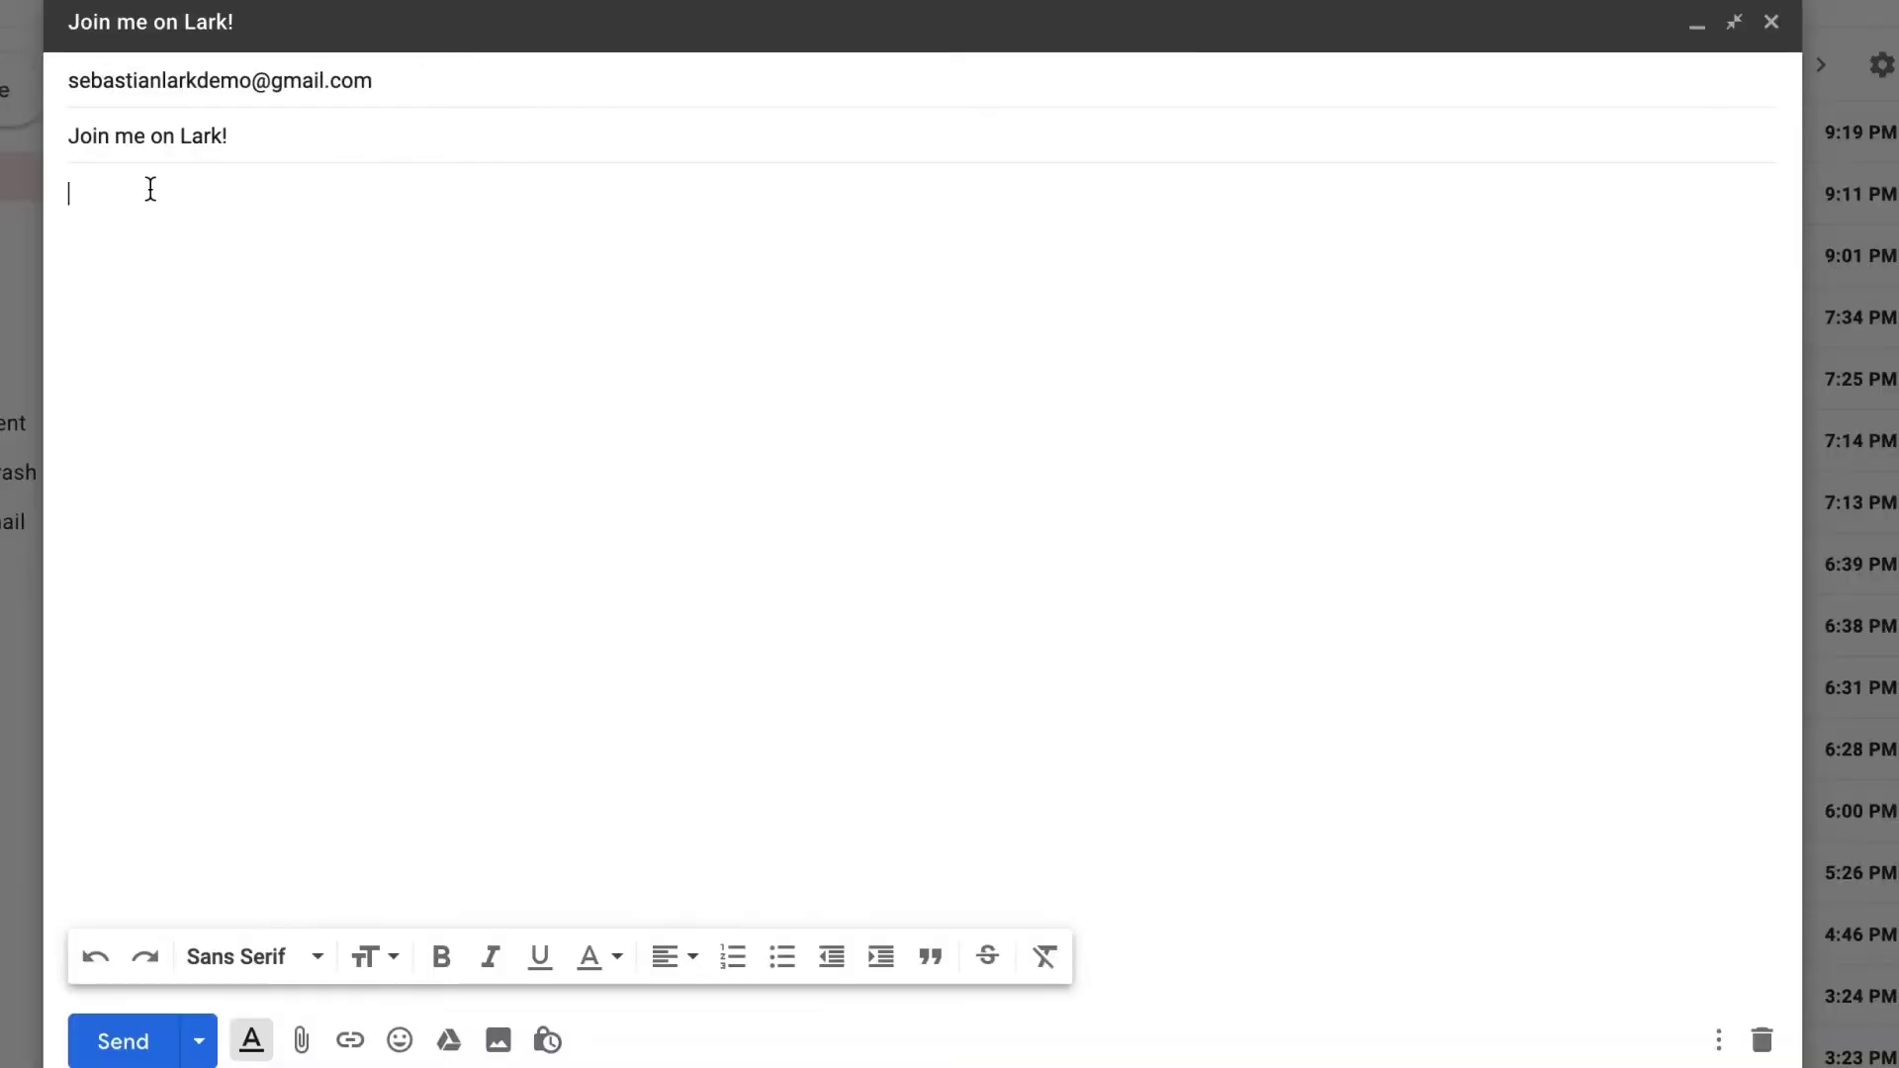
pyautogui.write('Hey Sebastian,')
pyautogui.press('Return')
pyautogui.press('Return')
pyautogui.write('Use this code')
pyautogui.hotkey('ctrl', 'v')
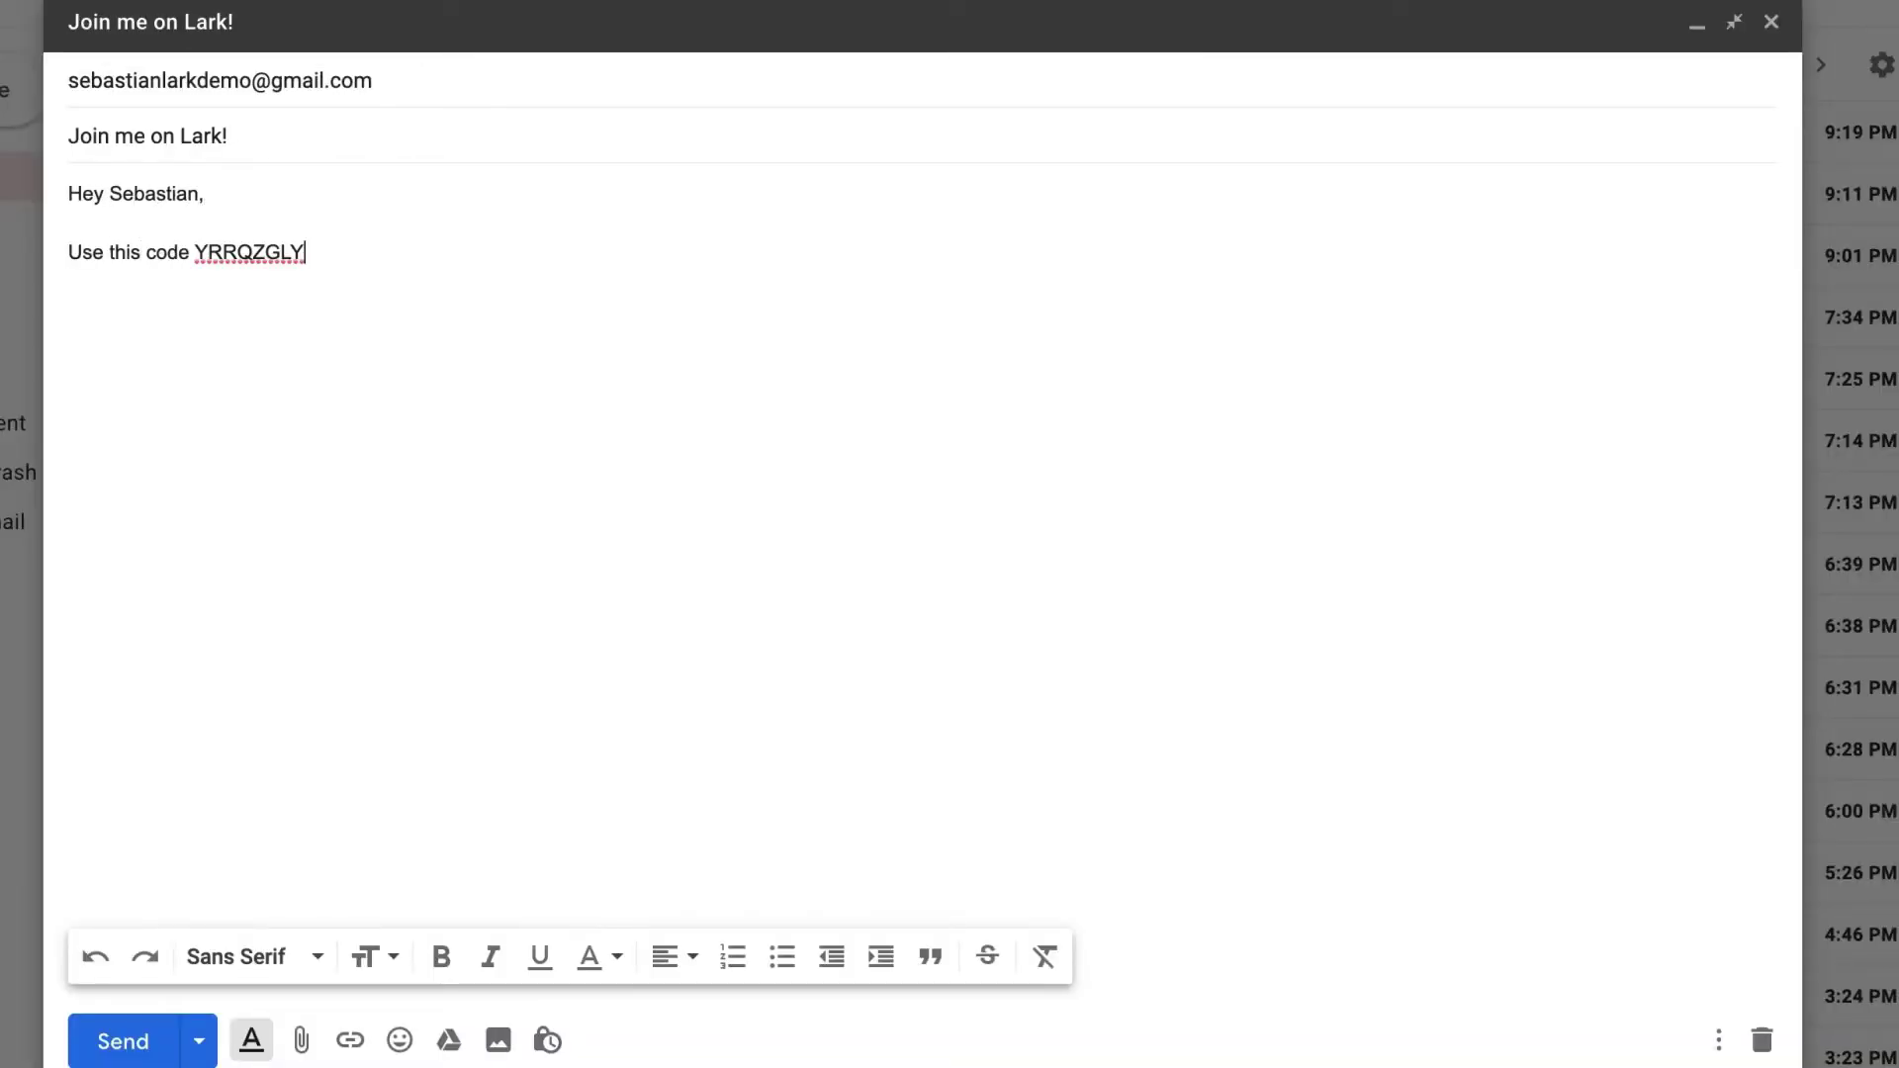
pyautogui.write('to join our Lark team')
pyautogui.press('Return')
pyautogui.press('Return')
pyautogui.write('Sean')
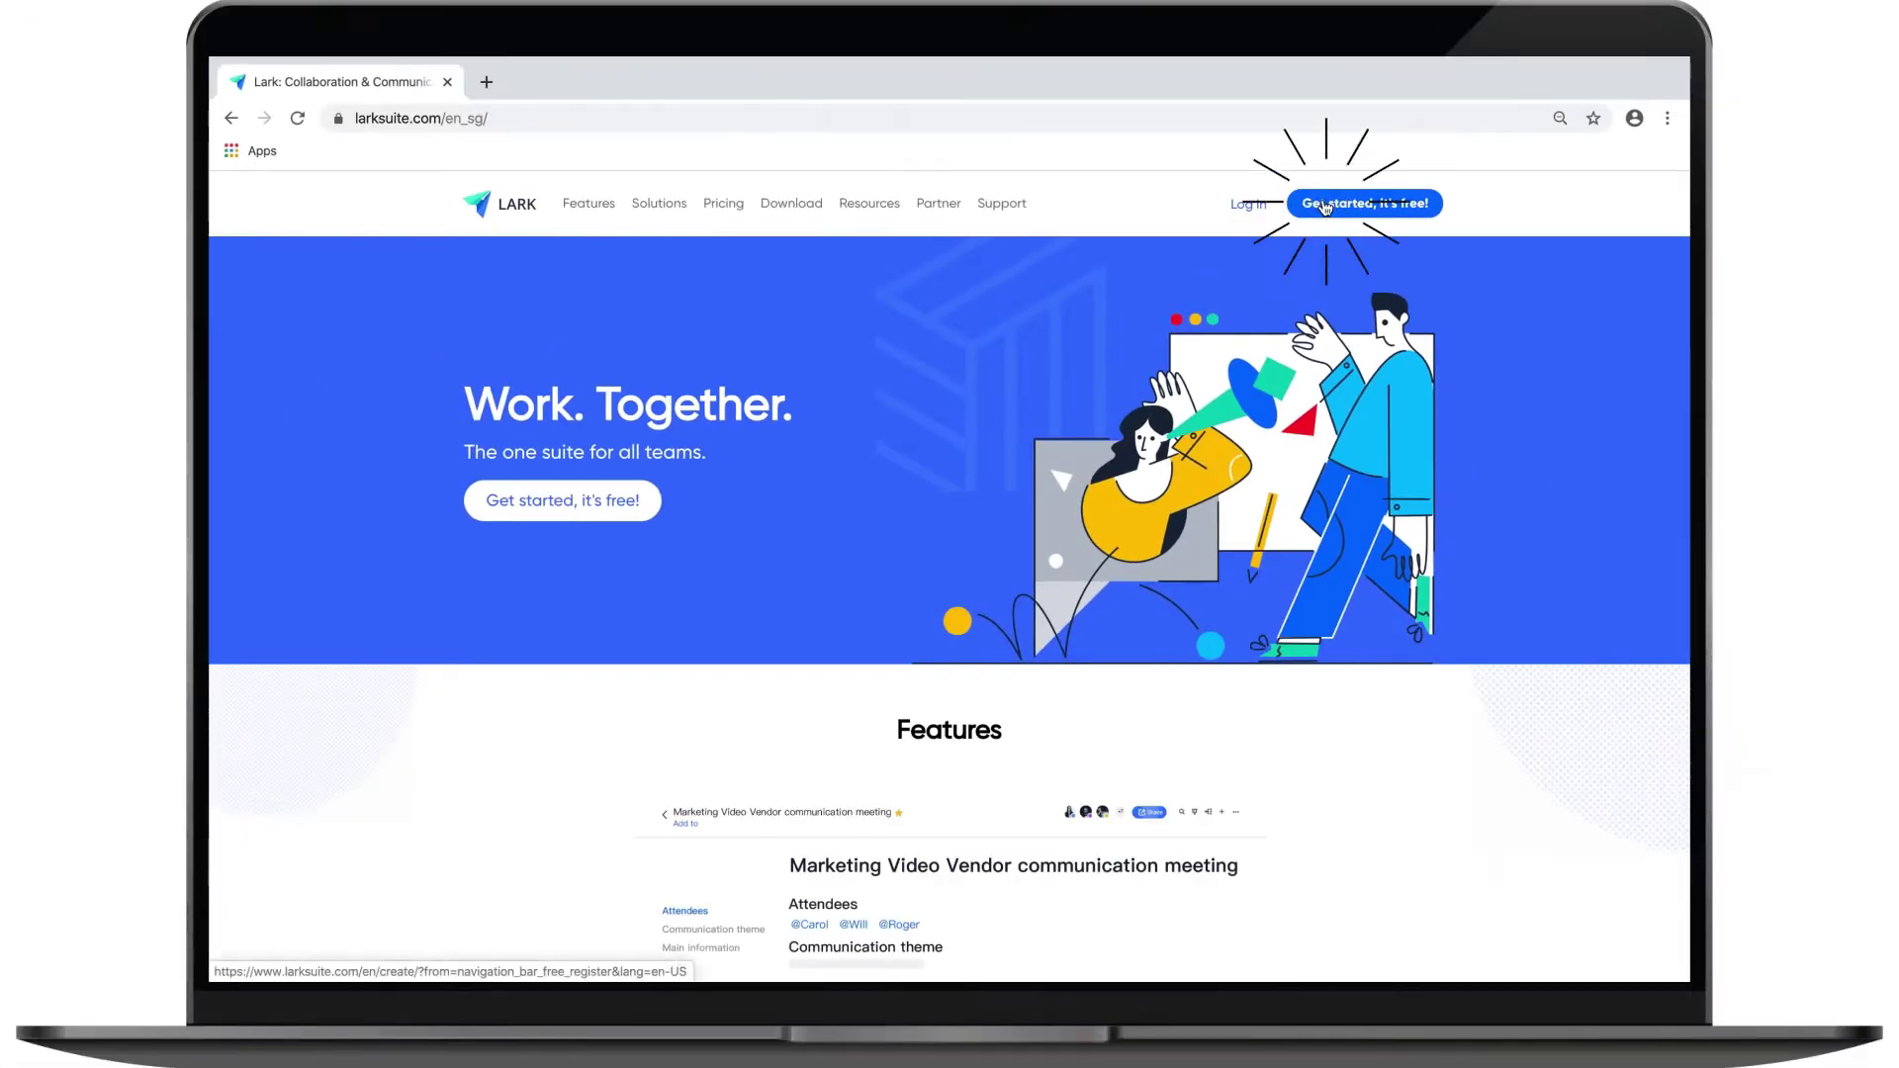
# Sign up for a free Lark account with an e-mail address and its verification code.
pyautogui.click(1296, 201)
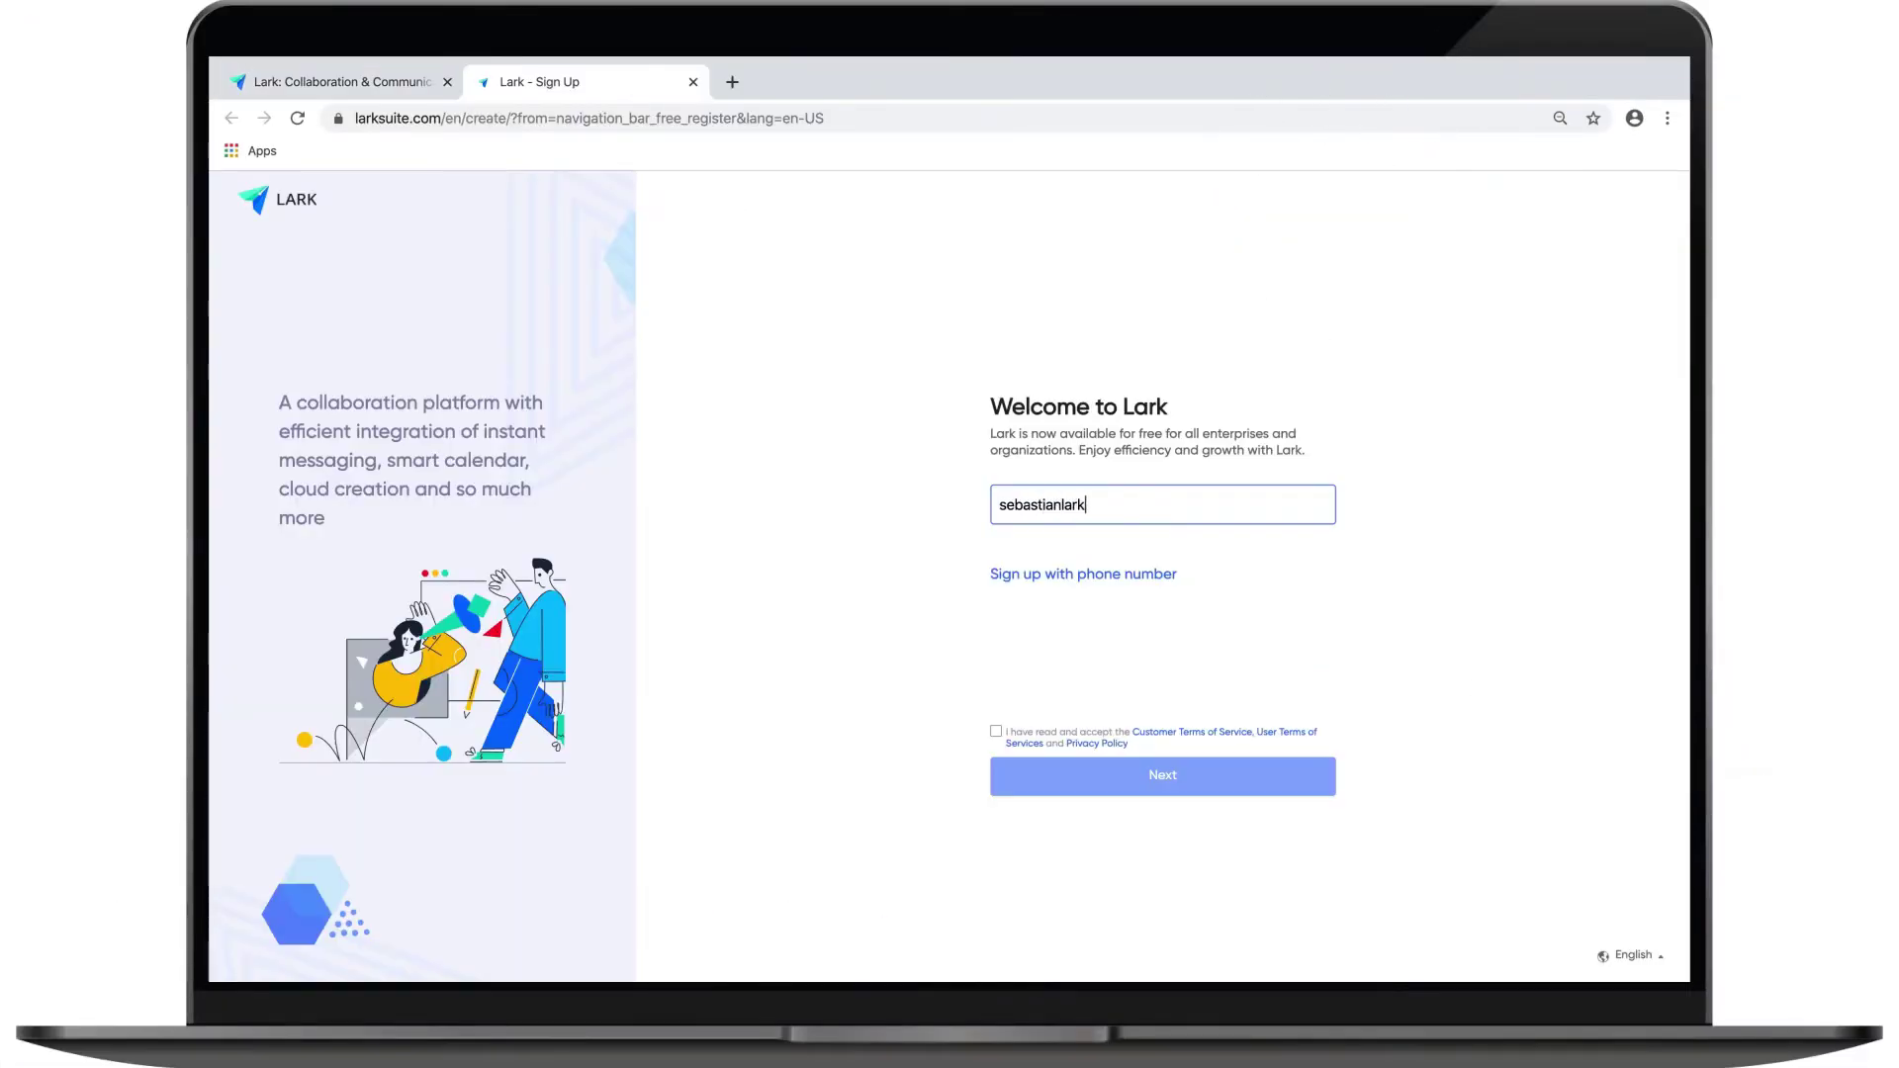
pyautogui.click(996, 731)
pyautogui.click(1034, 782)
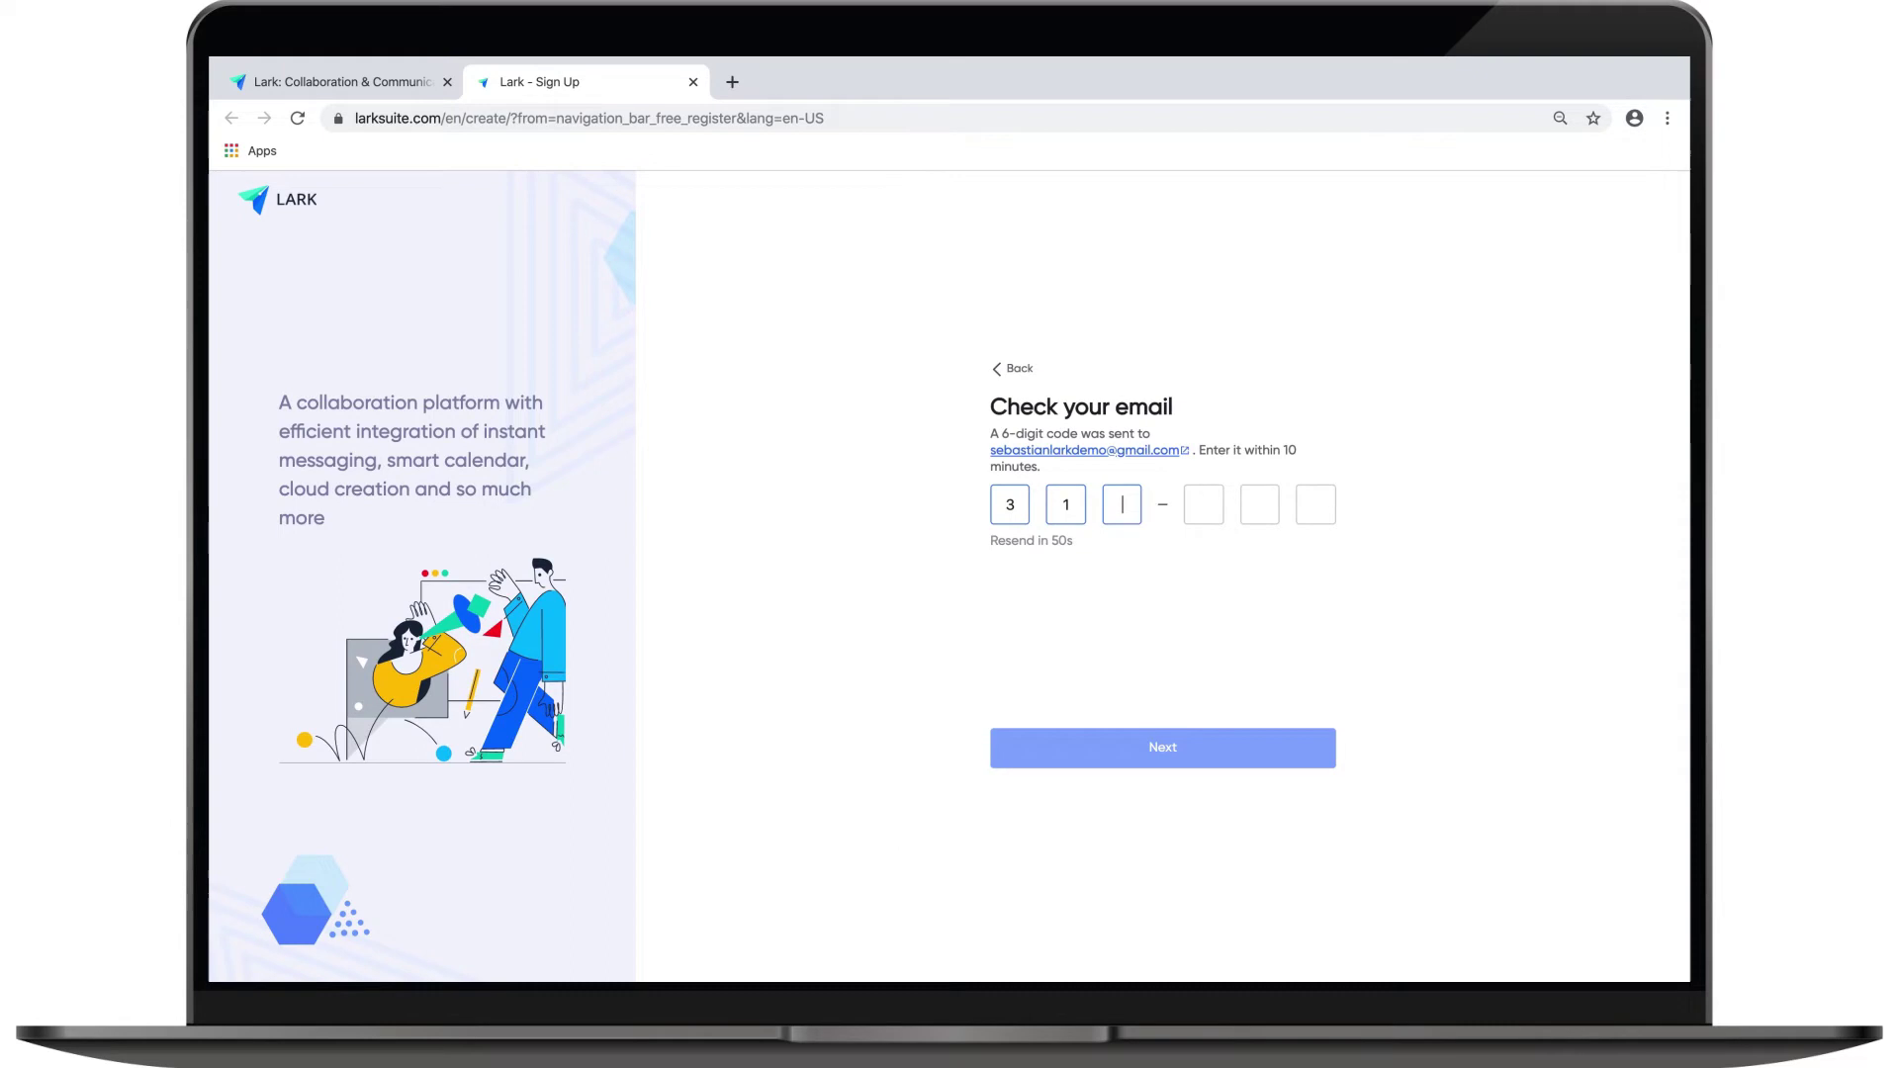
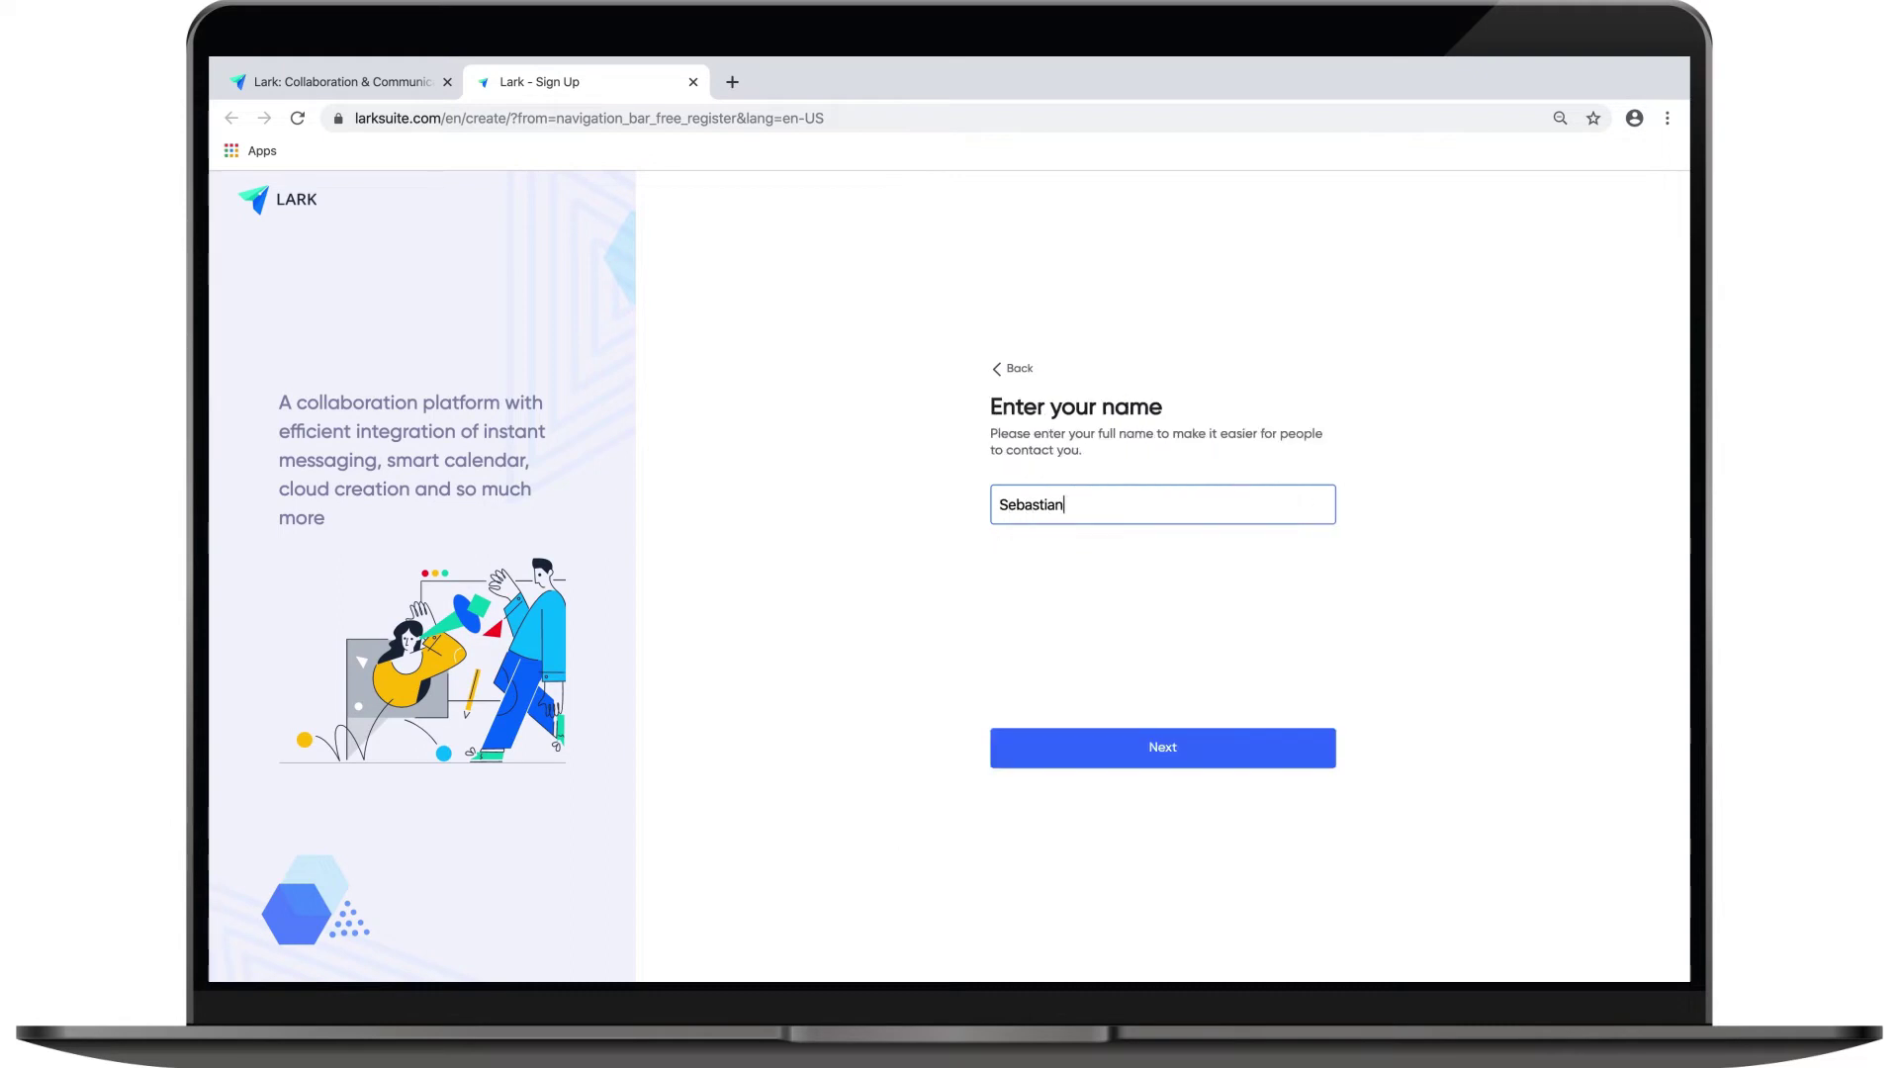
pyautogui.click(1097, 759)
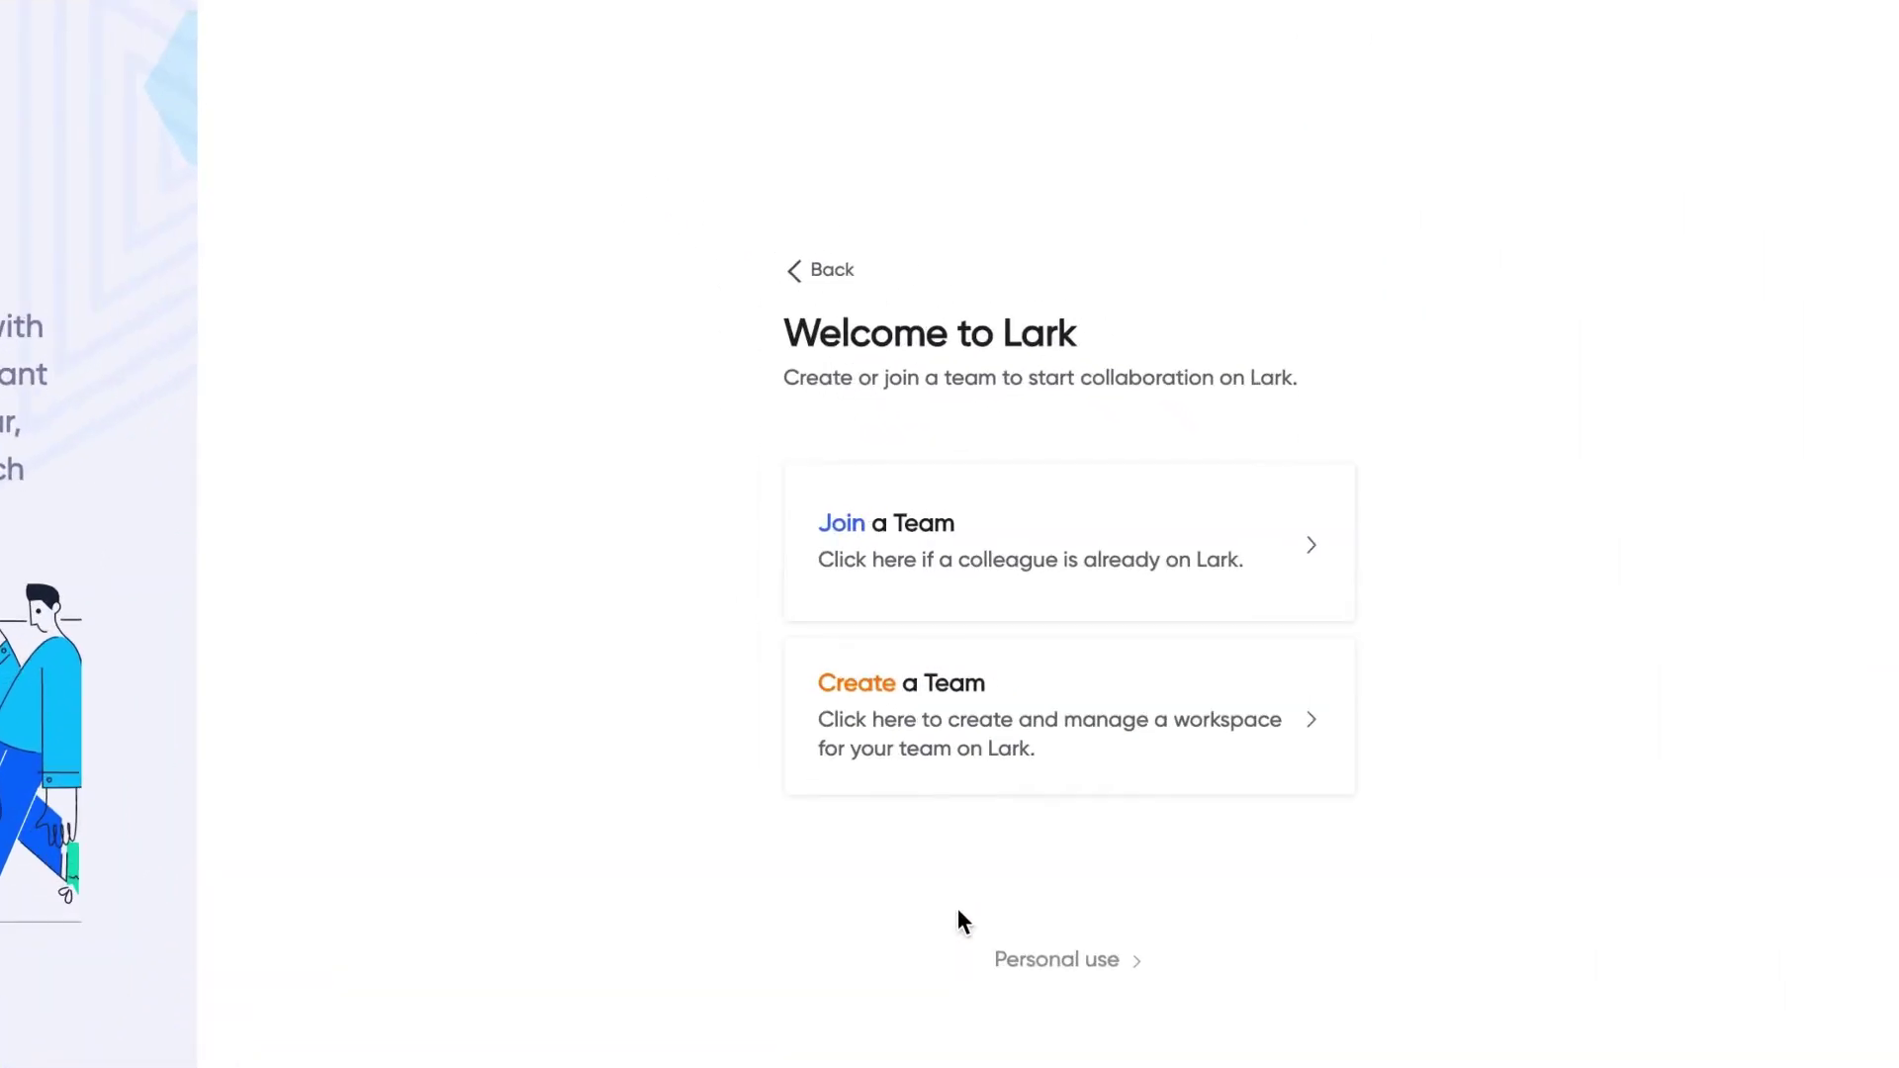
# Join the existing Acme Co team by entering the team code.
pyautogui.click(1090, 559)
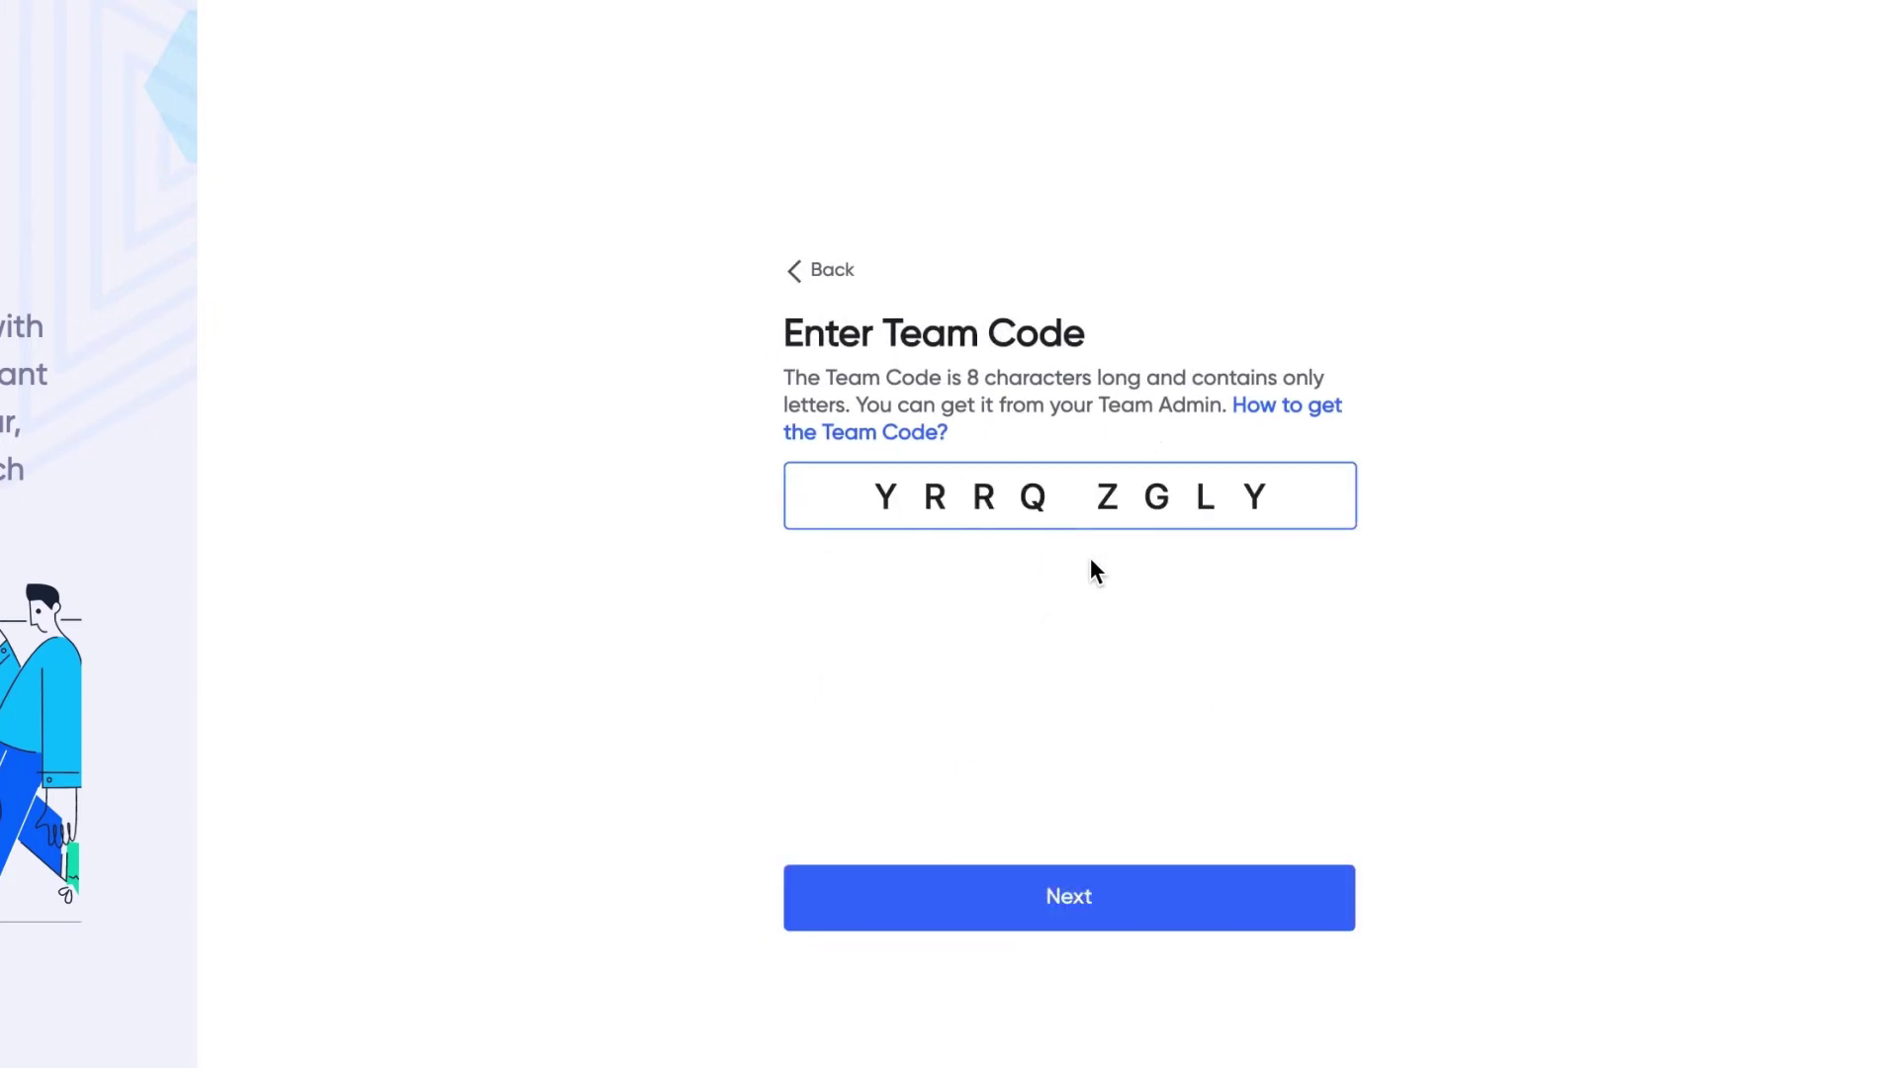
pyautogui.click(960, 890)
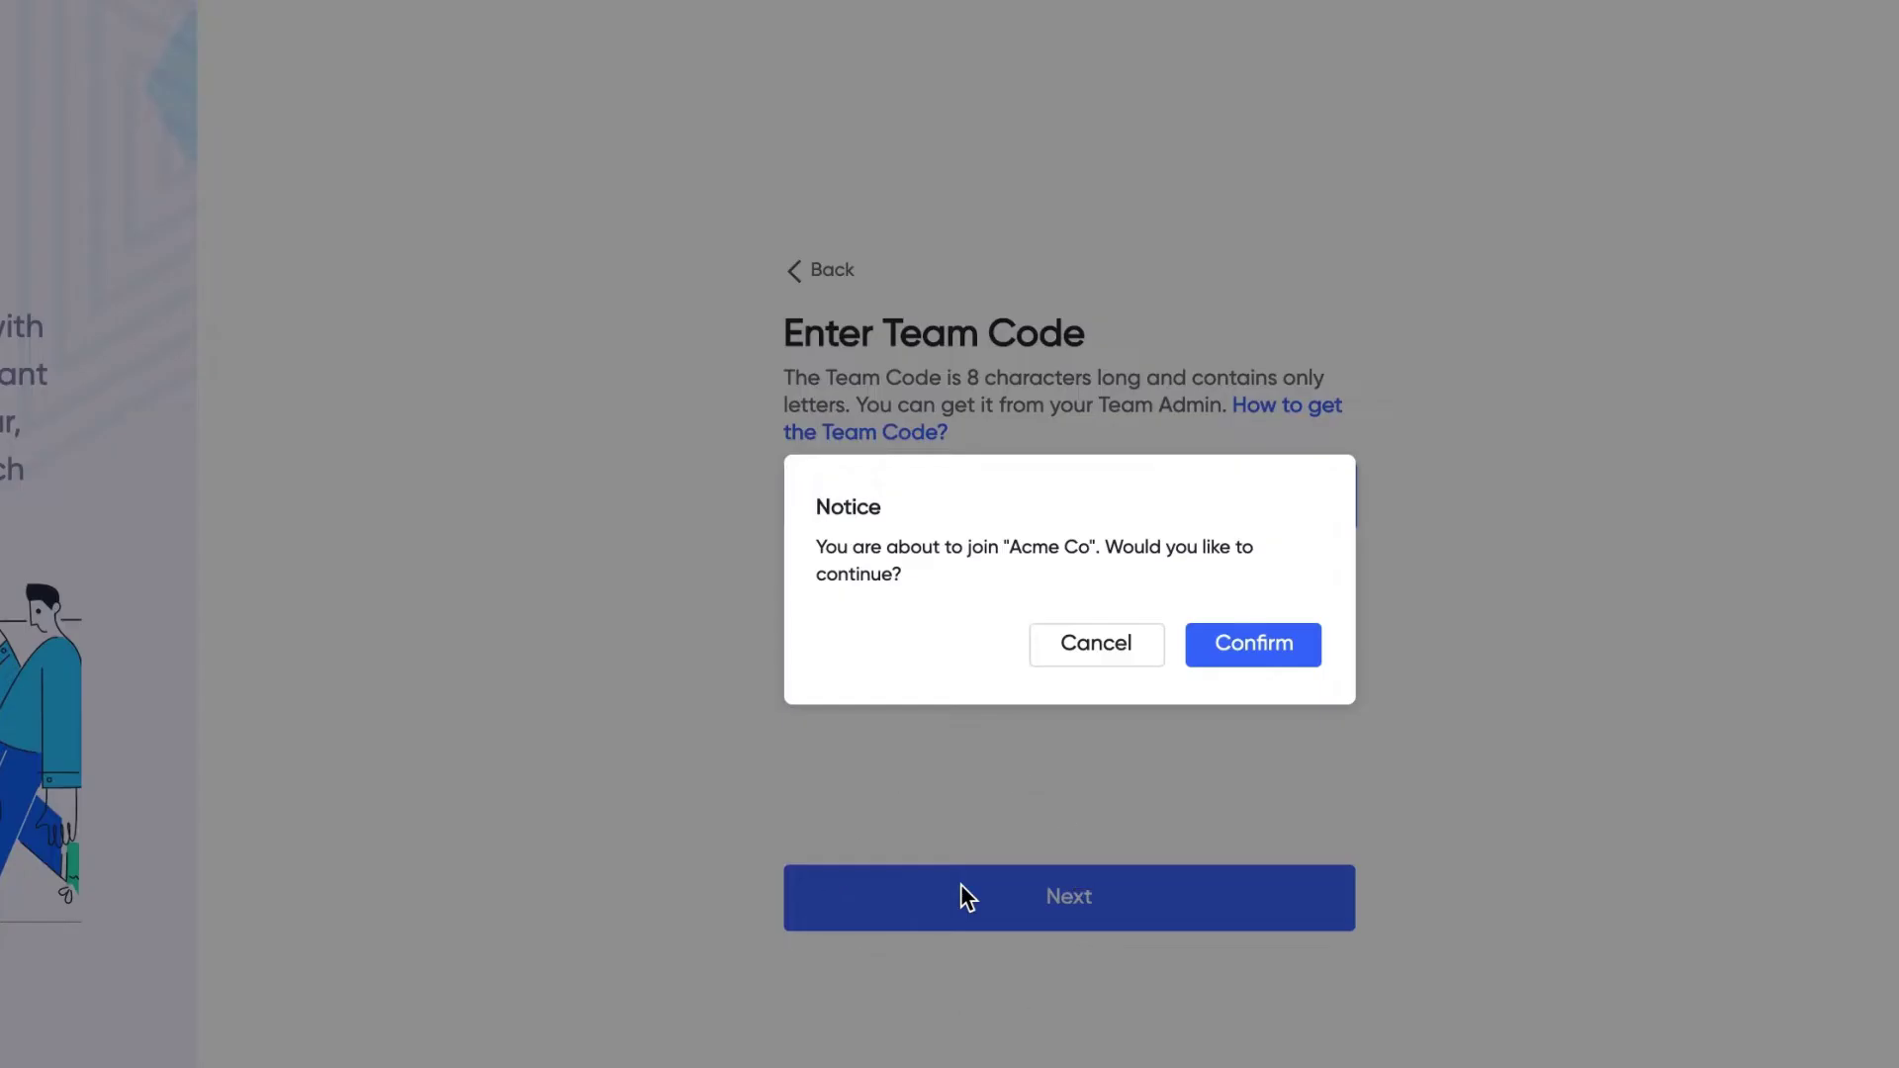
pyautogui.click(1248, 654)
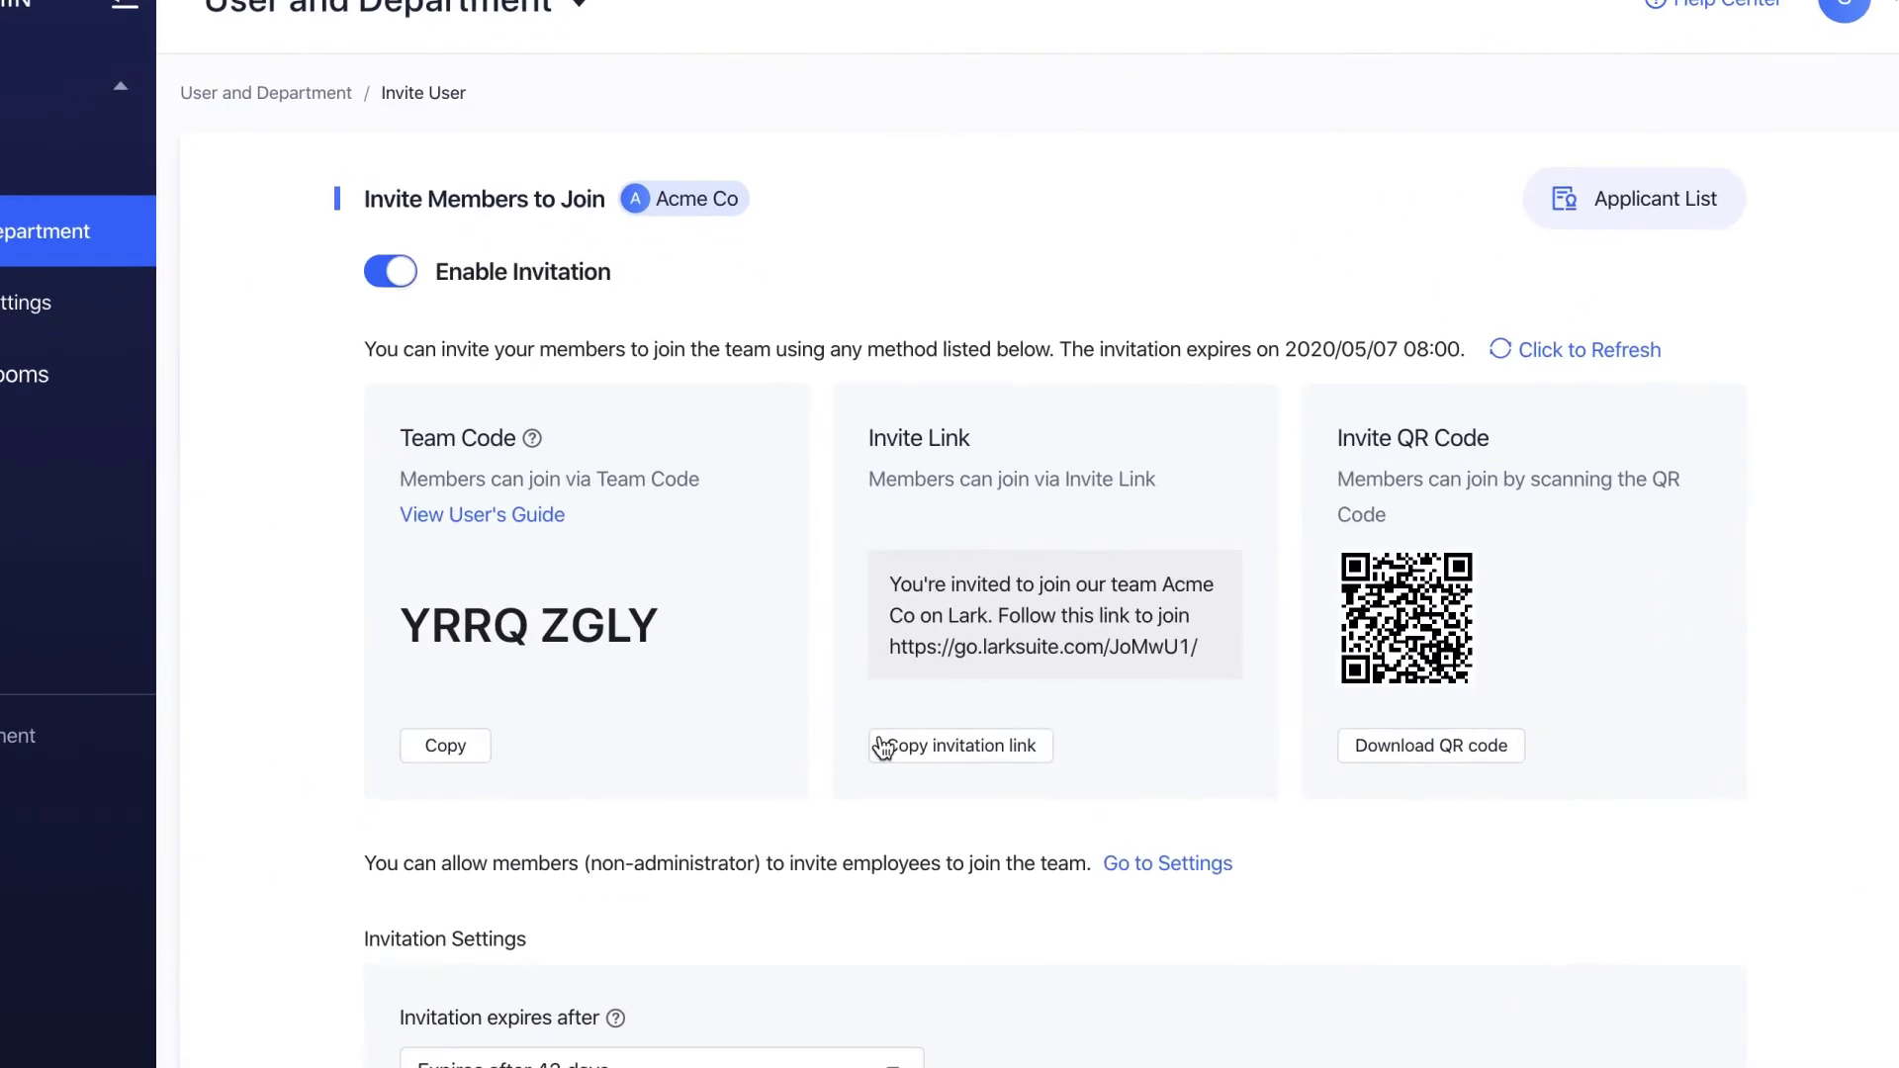
# Copy the team invitation link, paste it into the e-mail, sign it and send it.
pyautogui.click(932, 747)
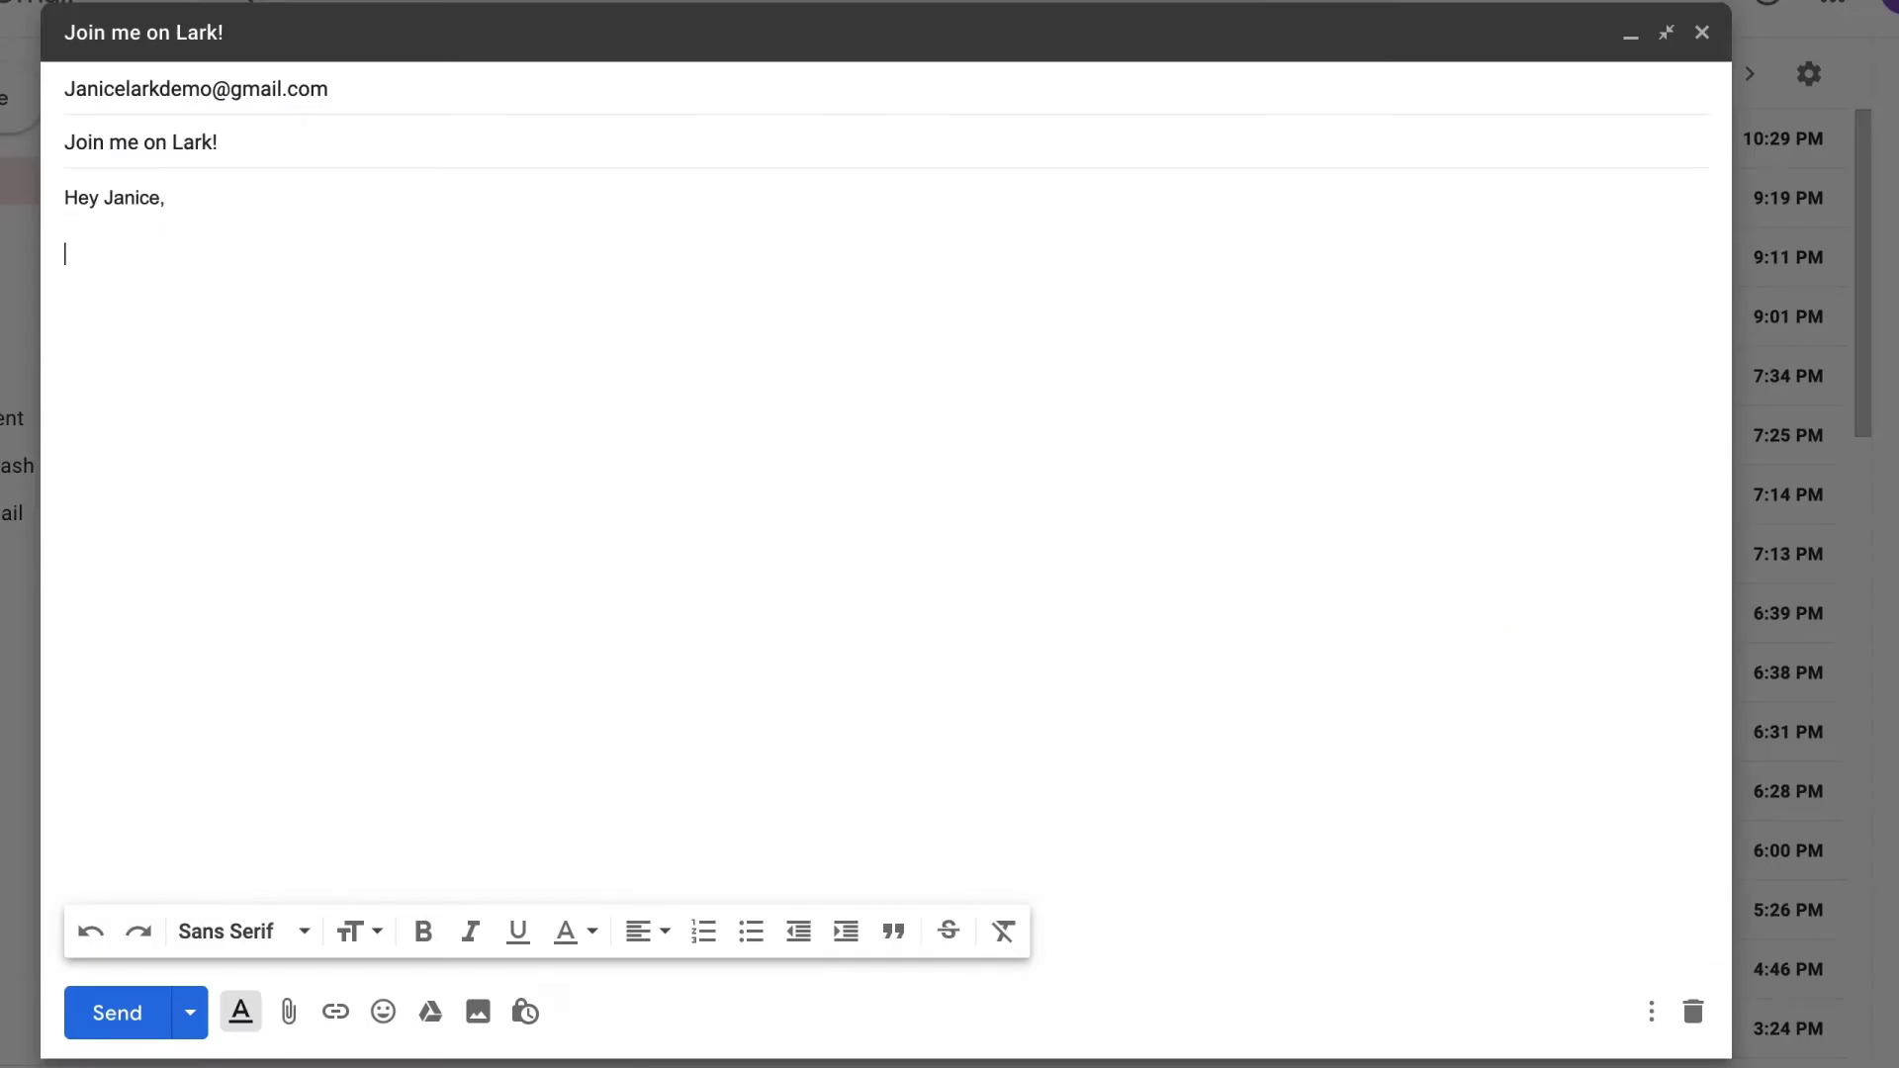
pyautogui.hotkey('ctrl', 'v')
pyautogui.press('Return')
pyautogui.press('Return')
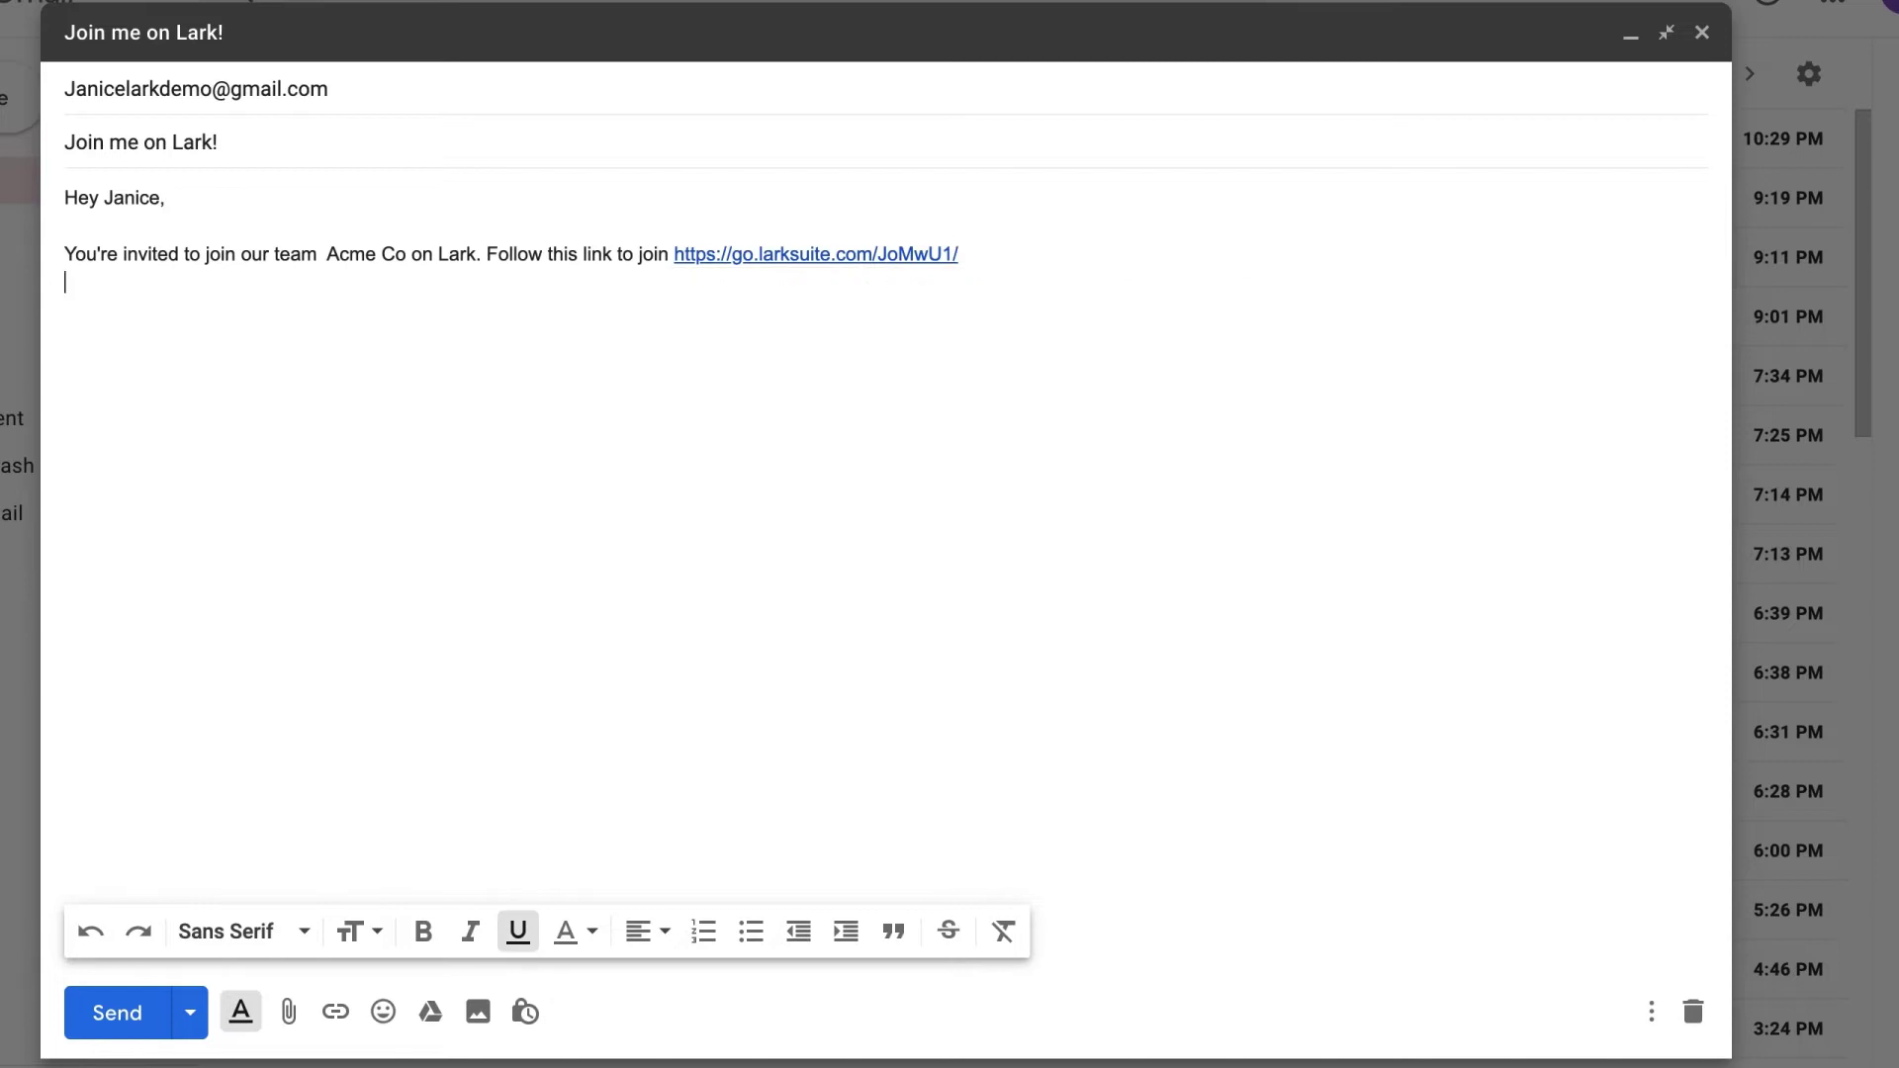
pyautogui.write('Sean')
pyautogui.click(118, 1013)
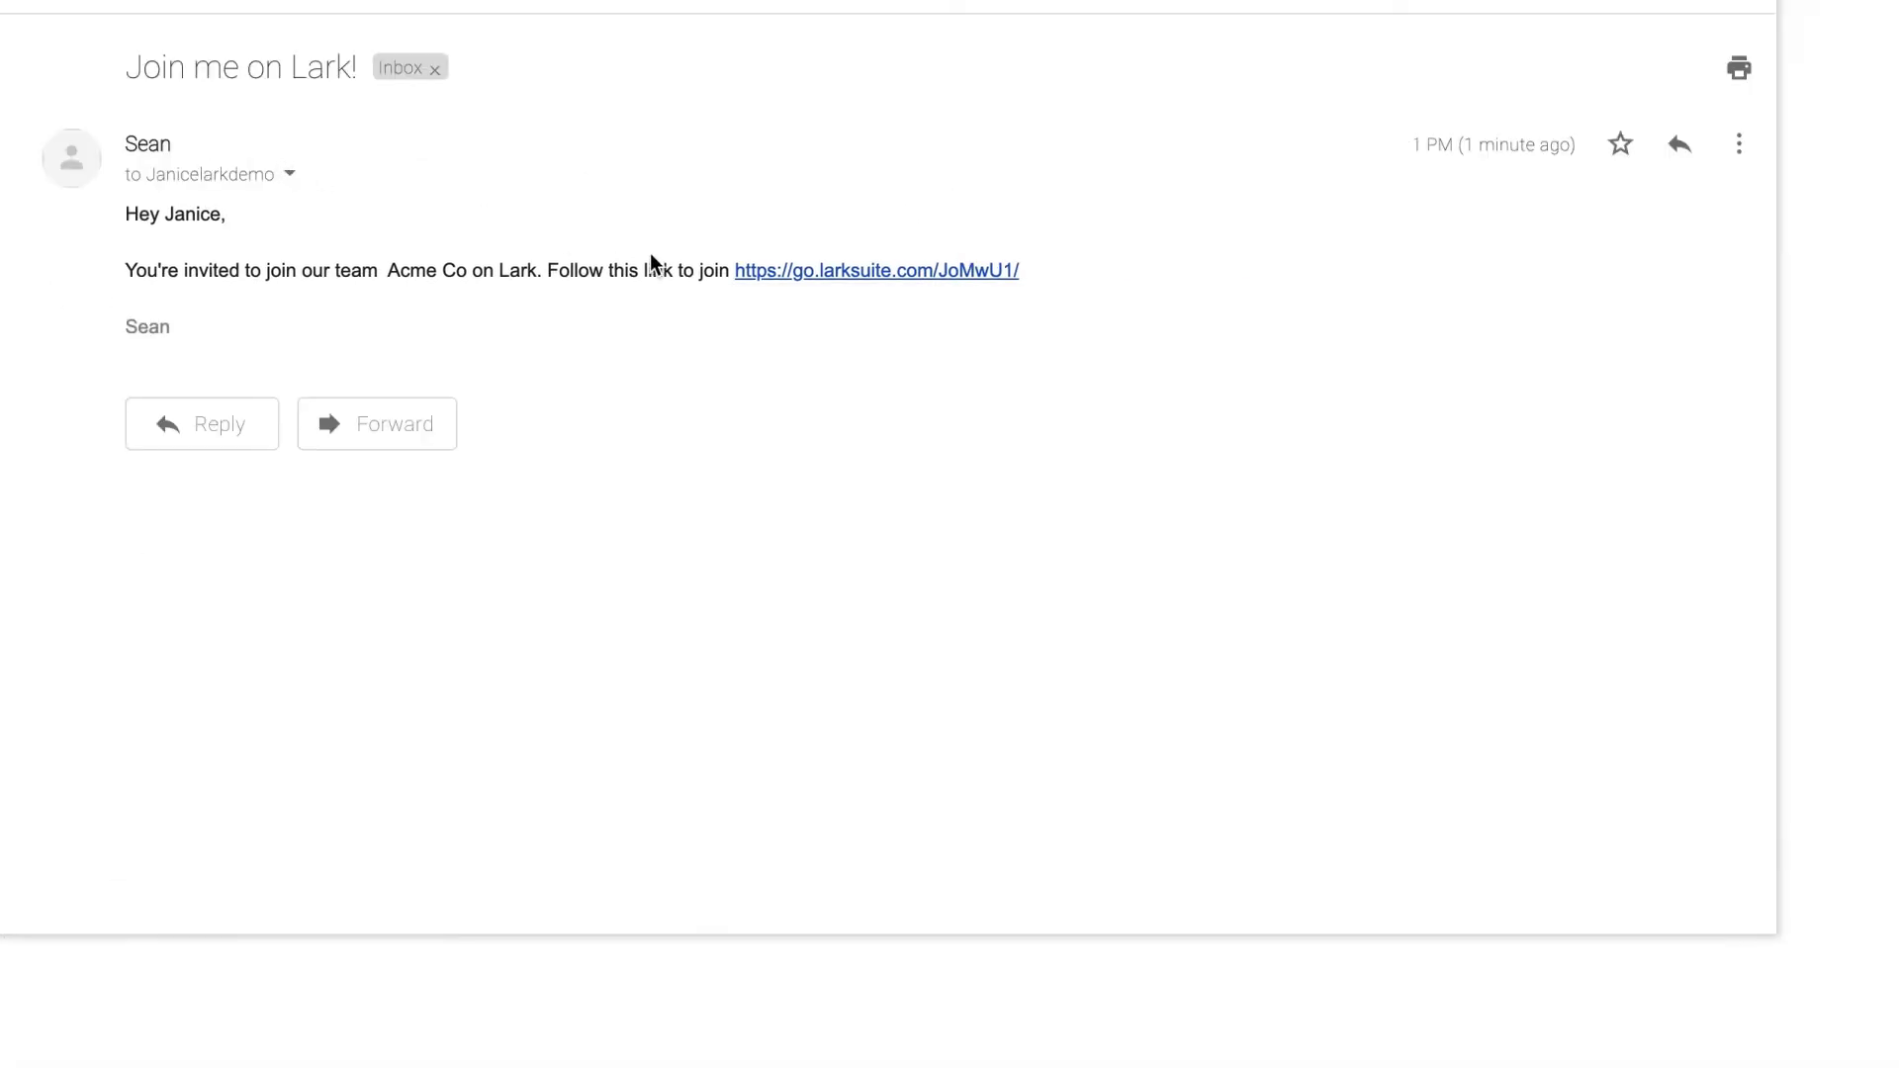
# Open the e-mailed invite link, enter the invitee's e-mail, and download the invitation QR code.
pyautogui.click(834, 280)
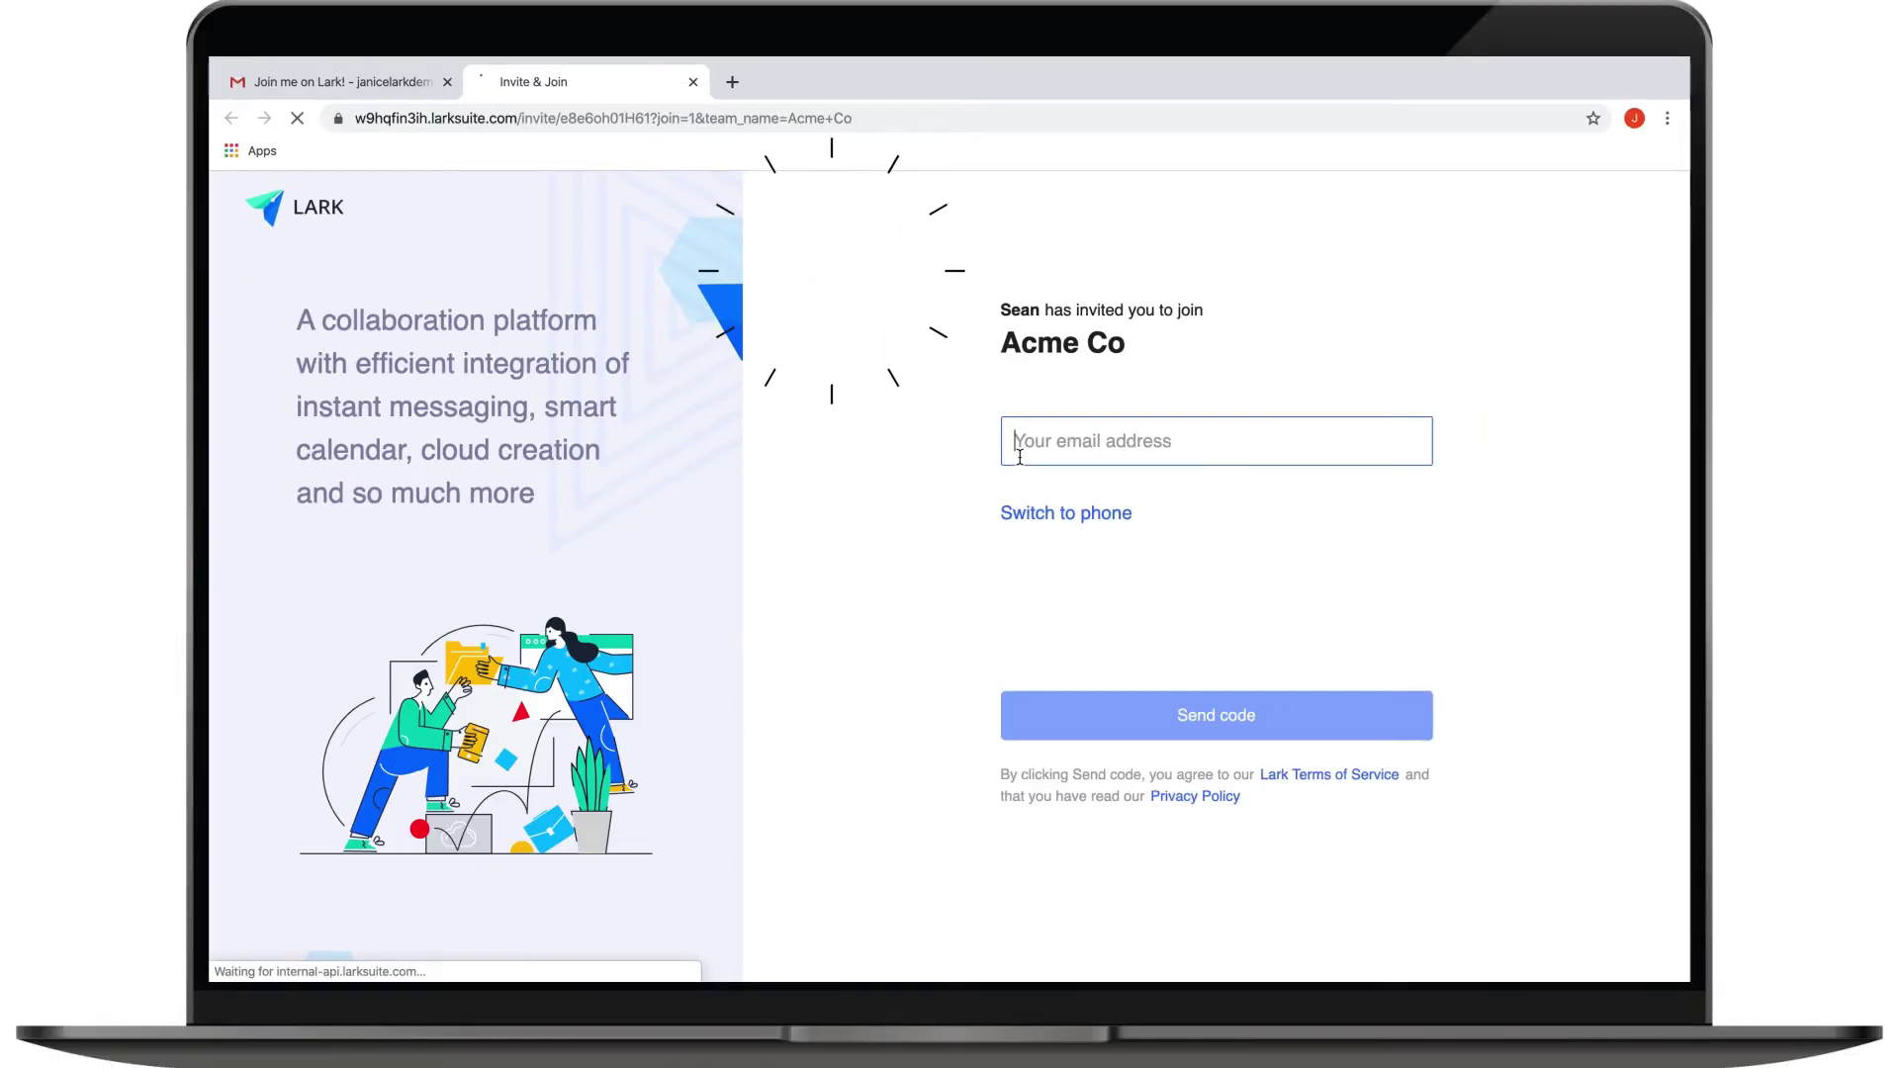
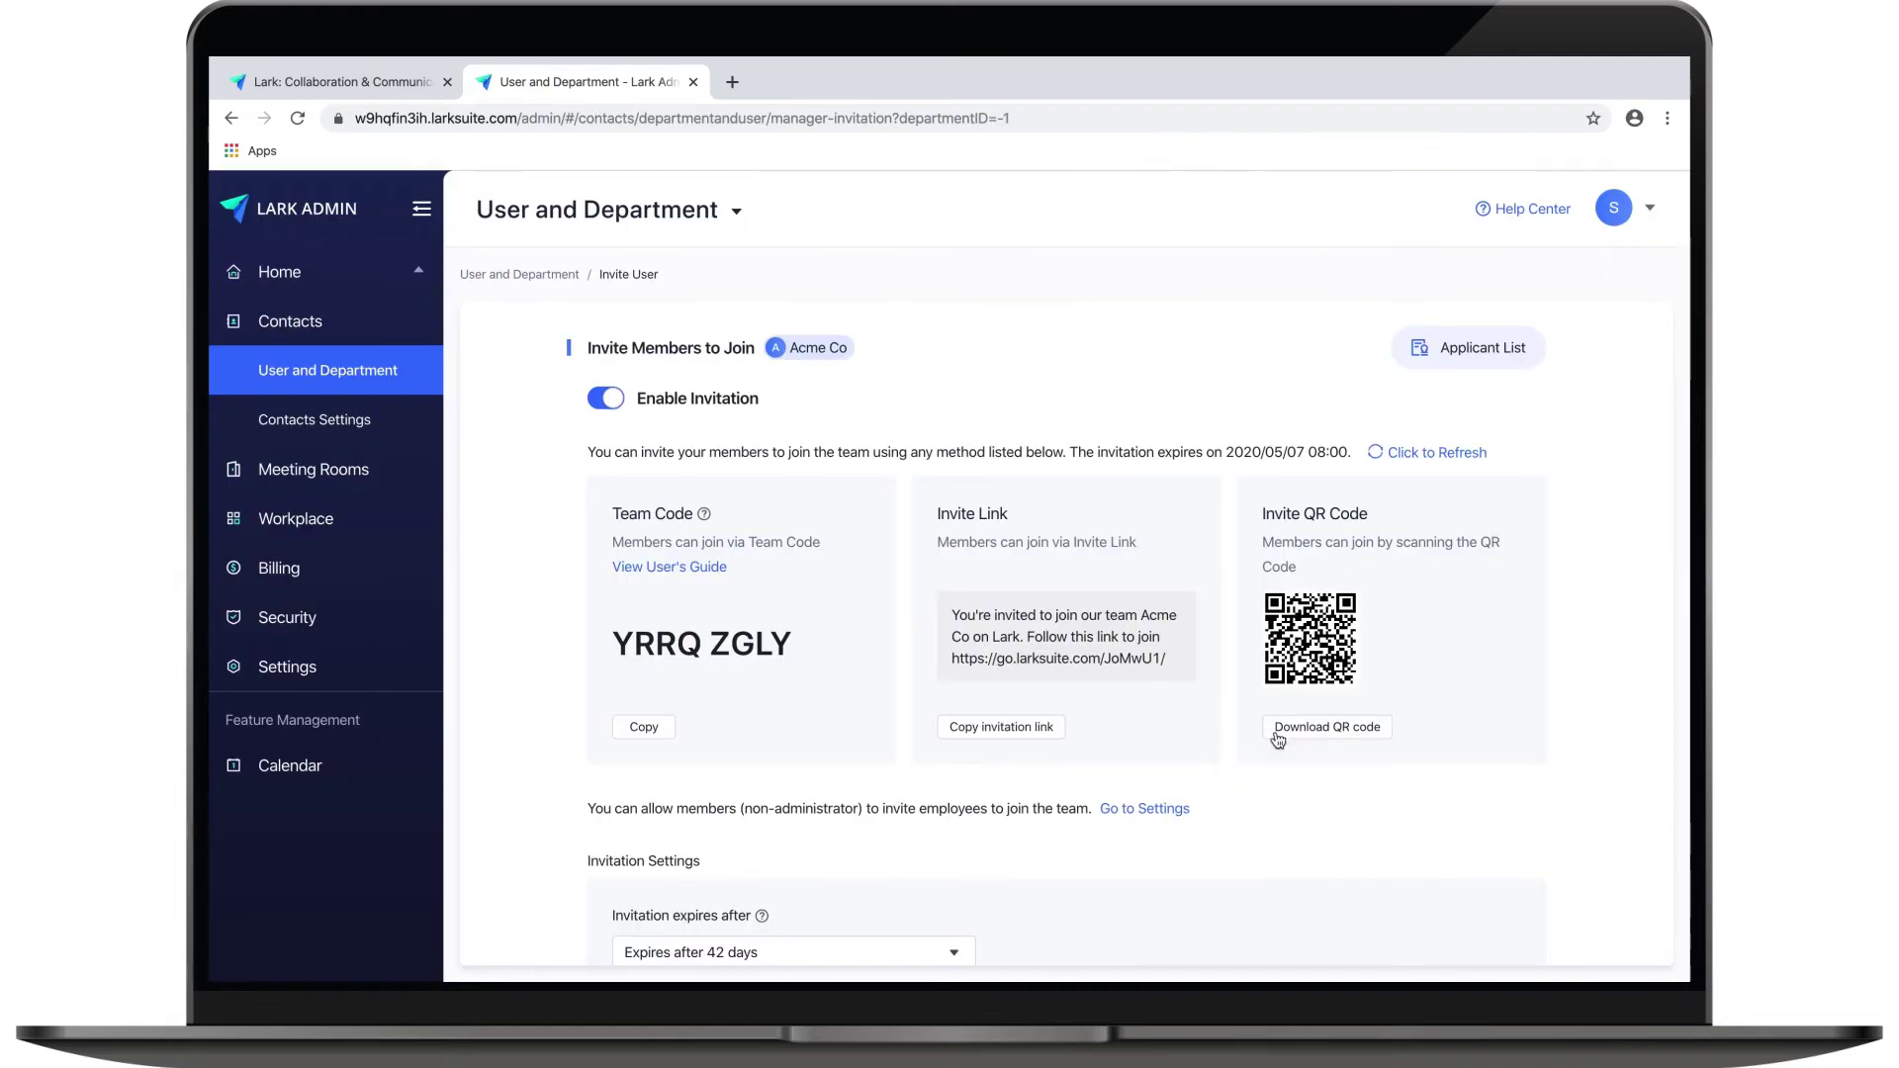
pyautogui.click(1278, 730)
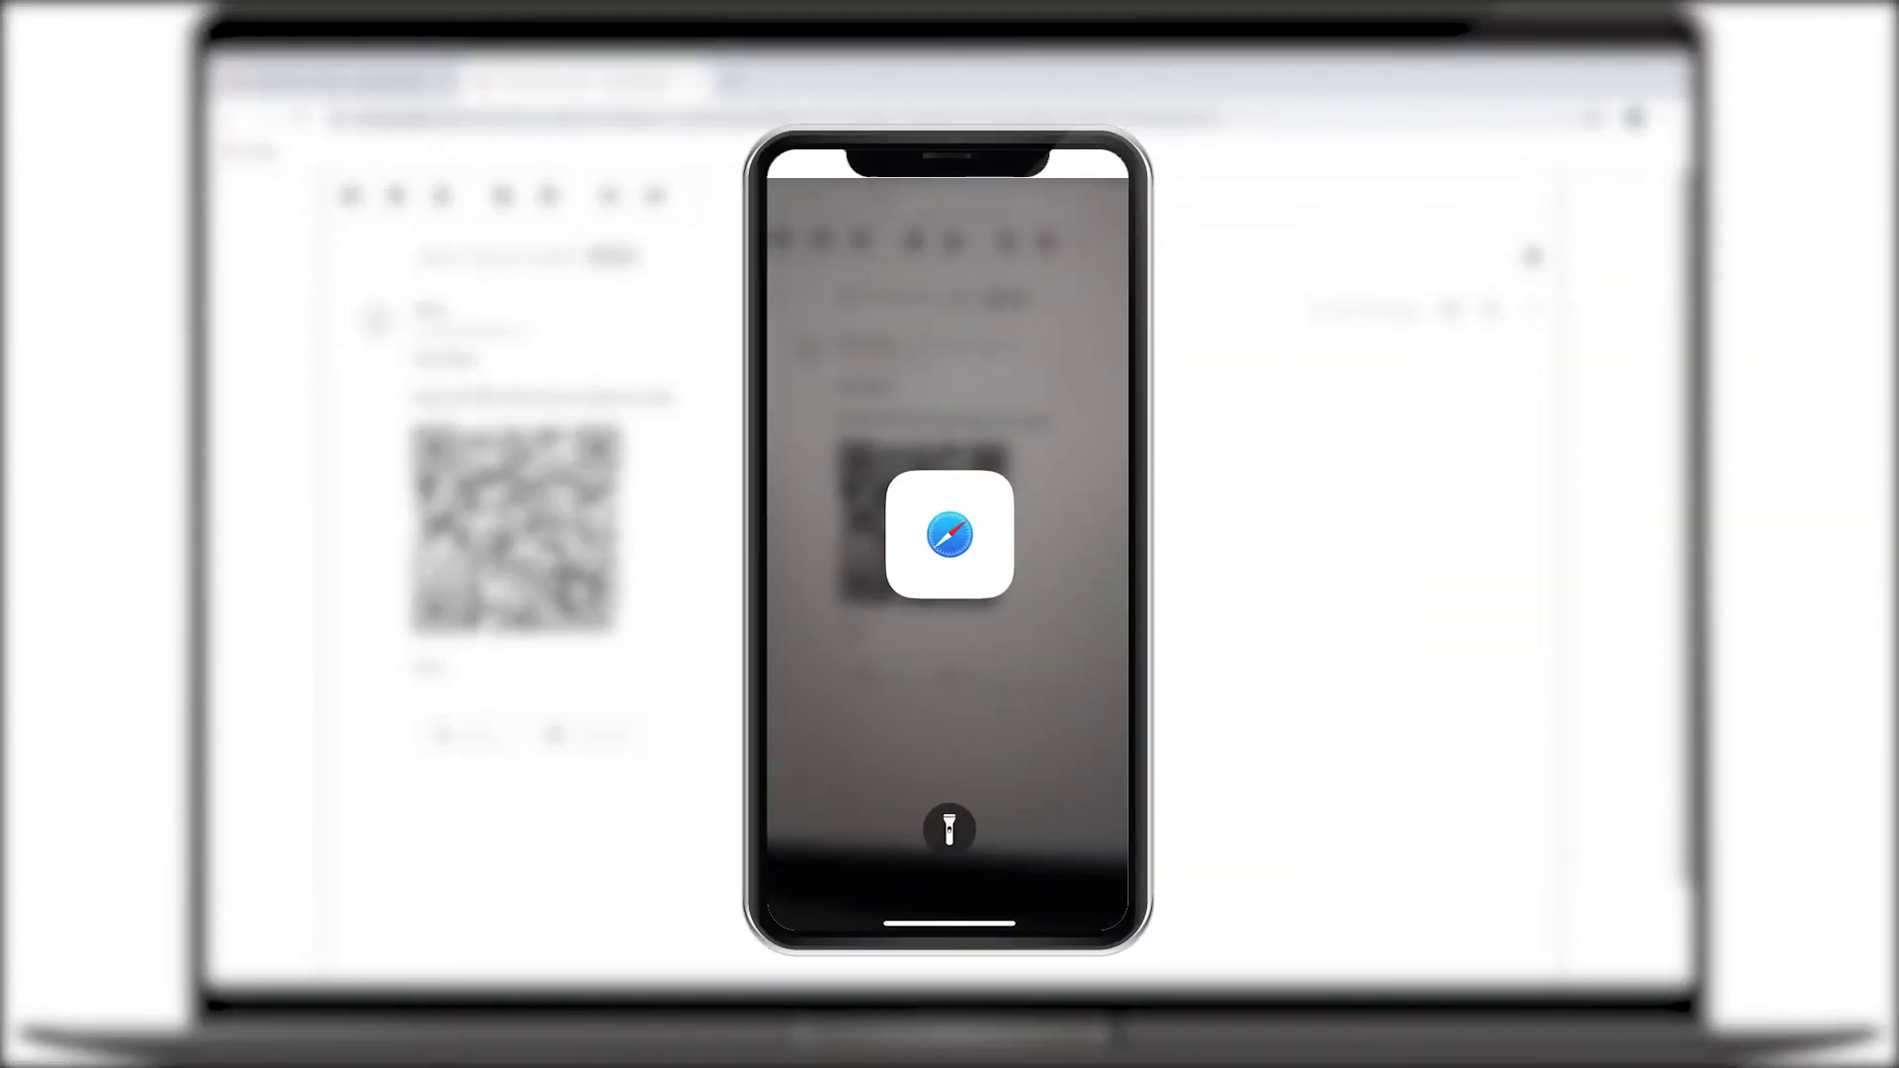
# On the phone's QR join page, enter the e-mail address and request a verification code.
pyautogui.click(890, 422)
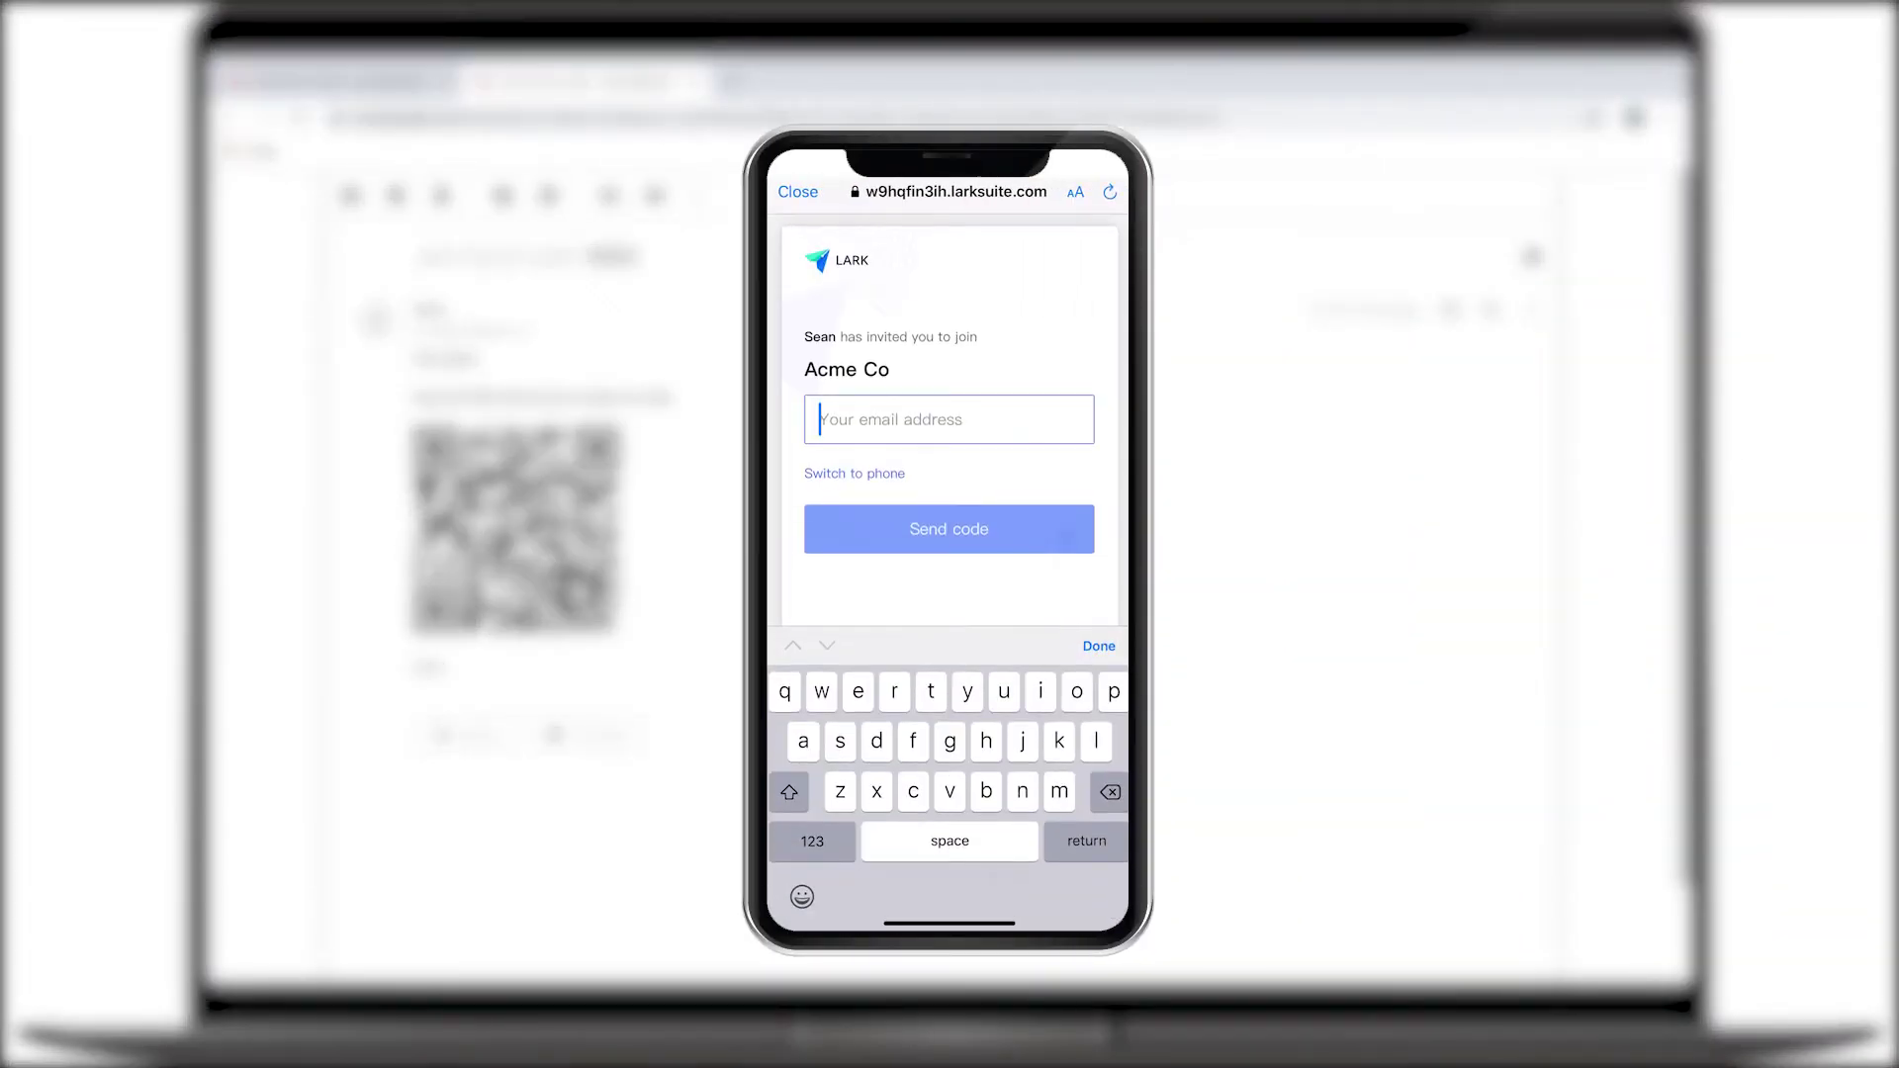
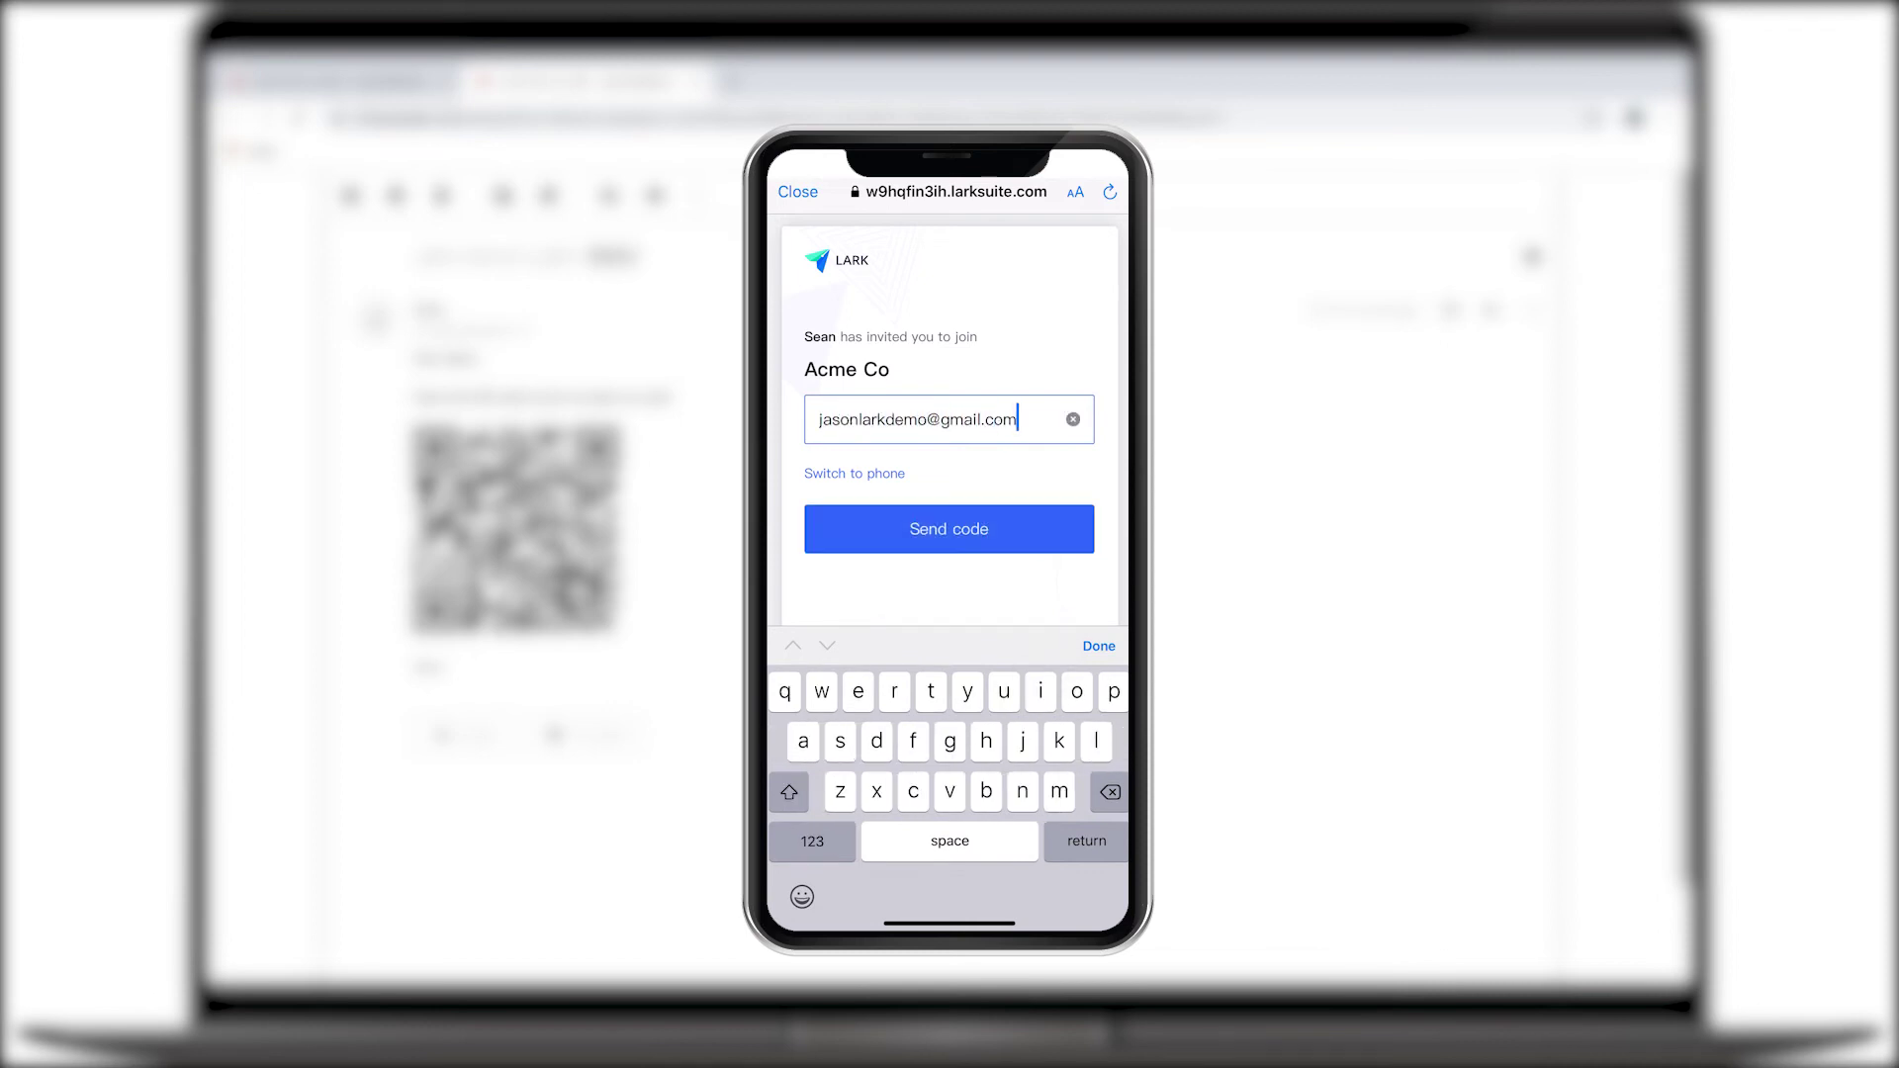
pyautogui.click(988, 530)
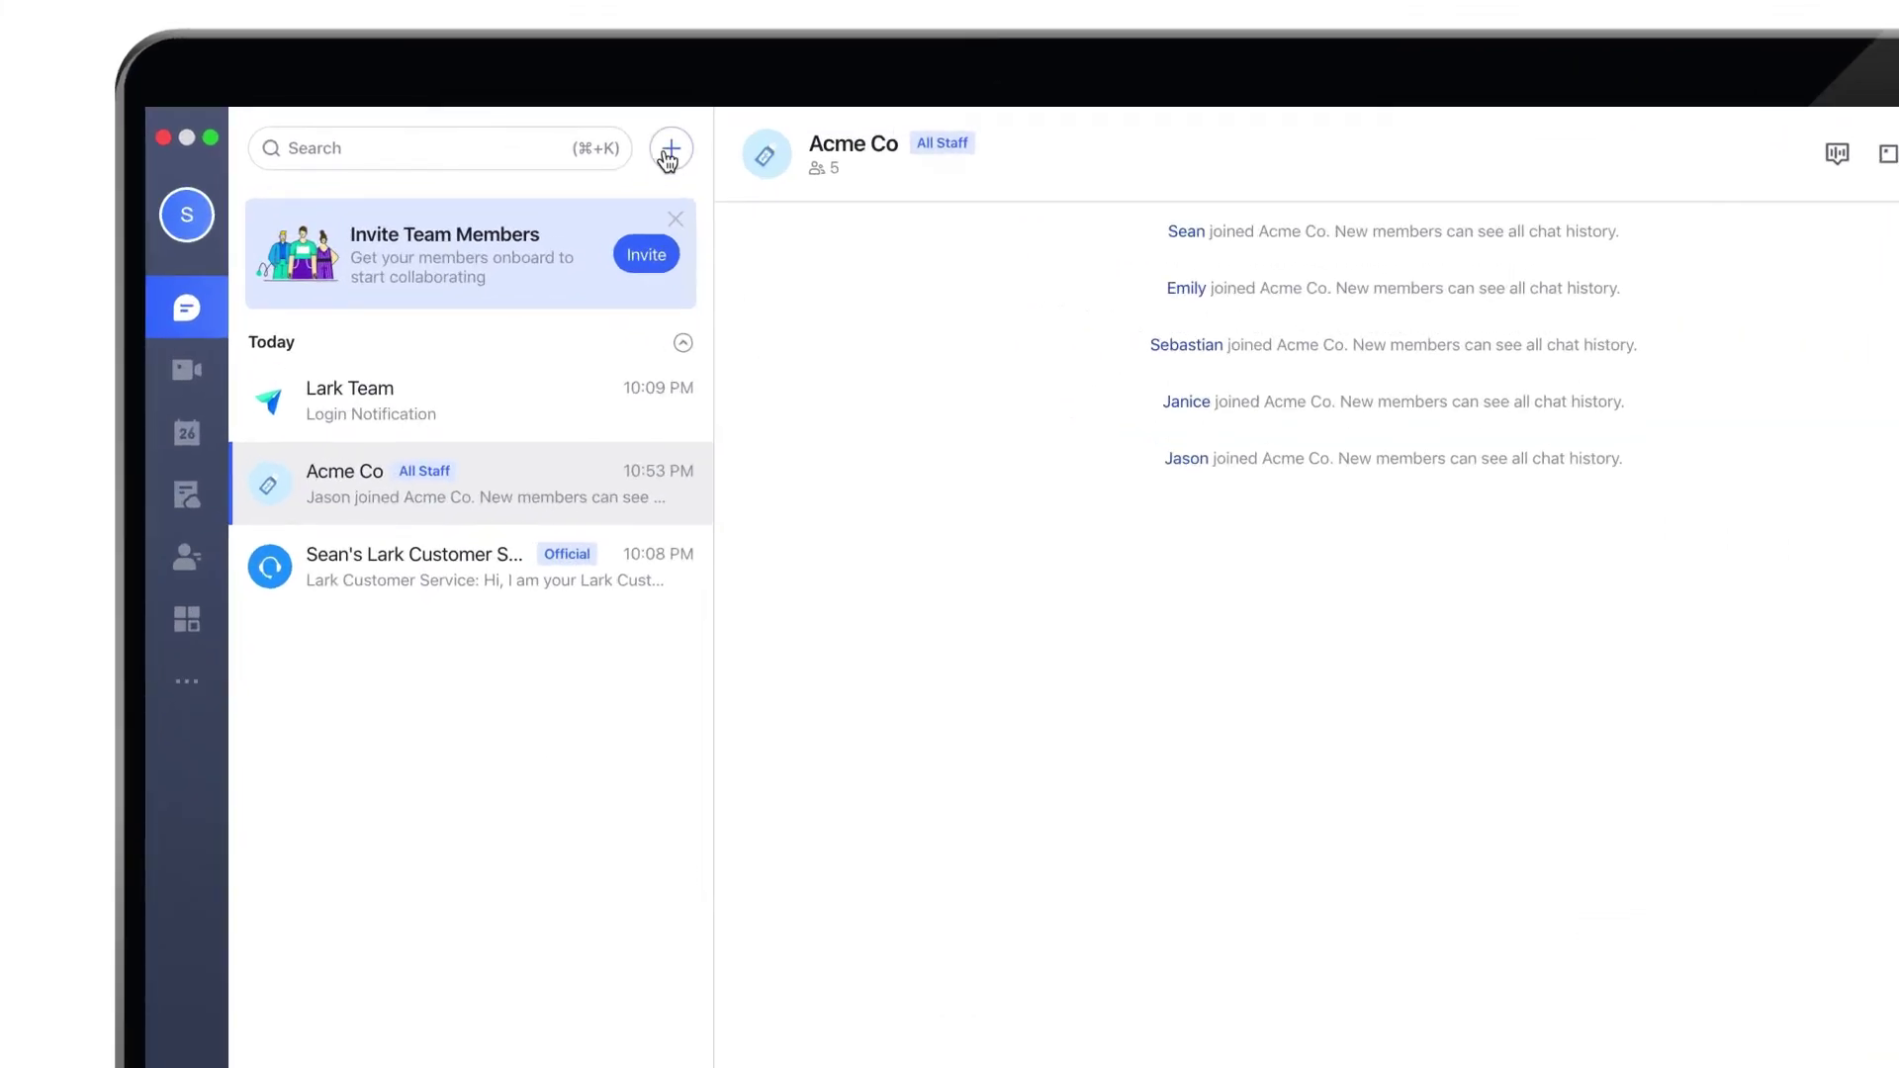
# Open Invite Members by phone number and preview the team code, invitation link and QR code.
pyautogui.click(598, 89)
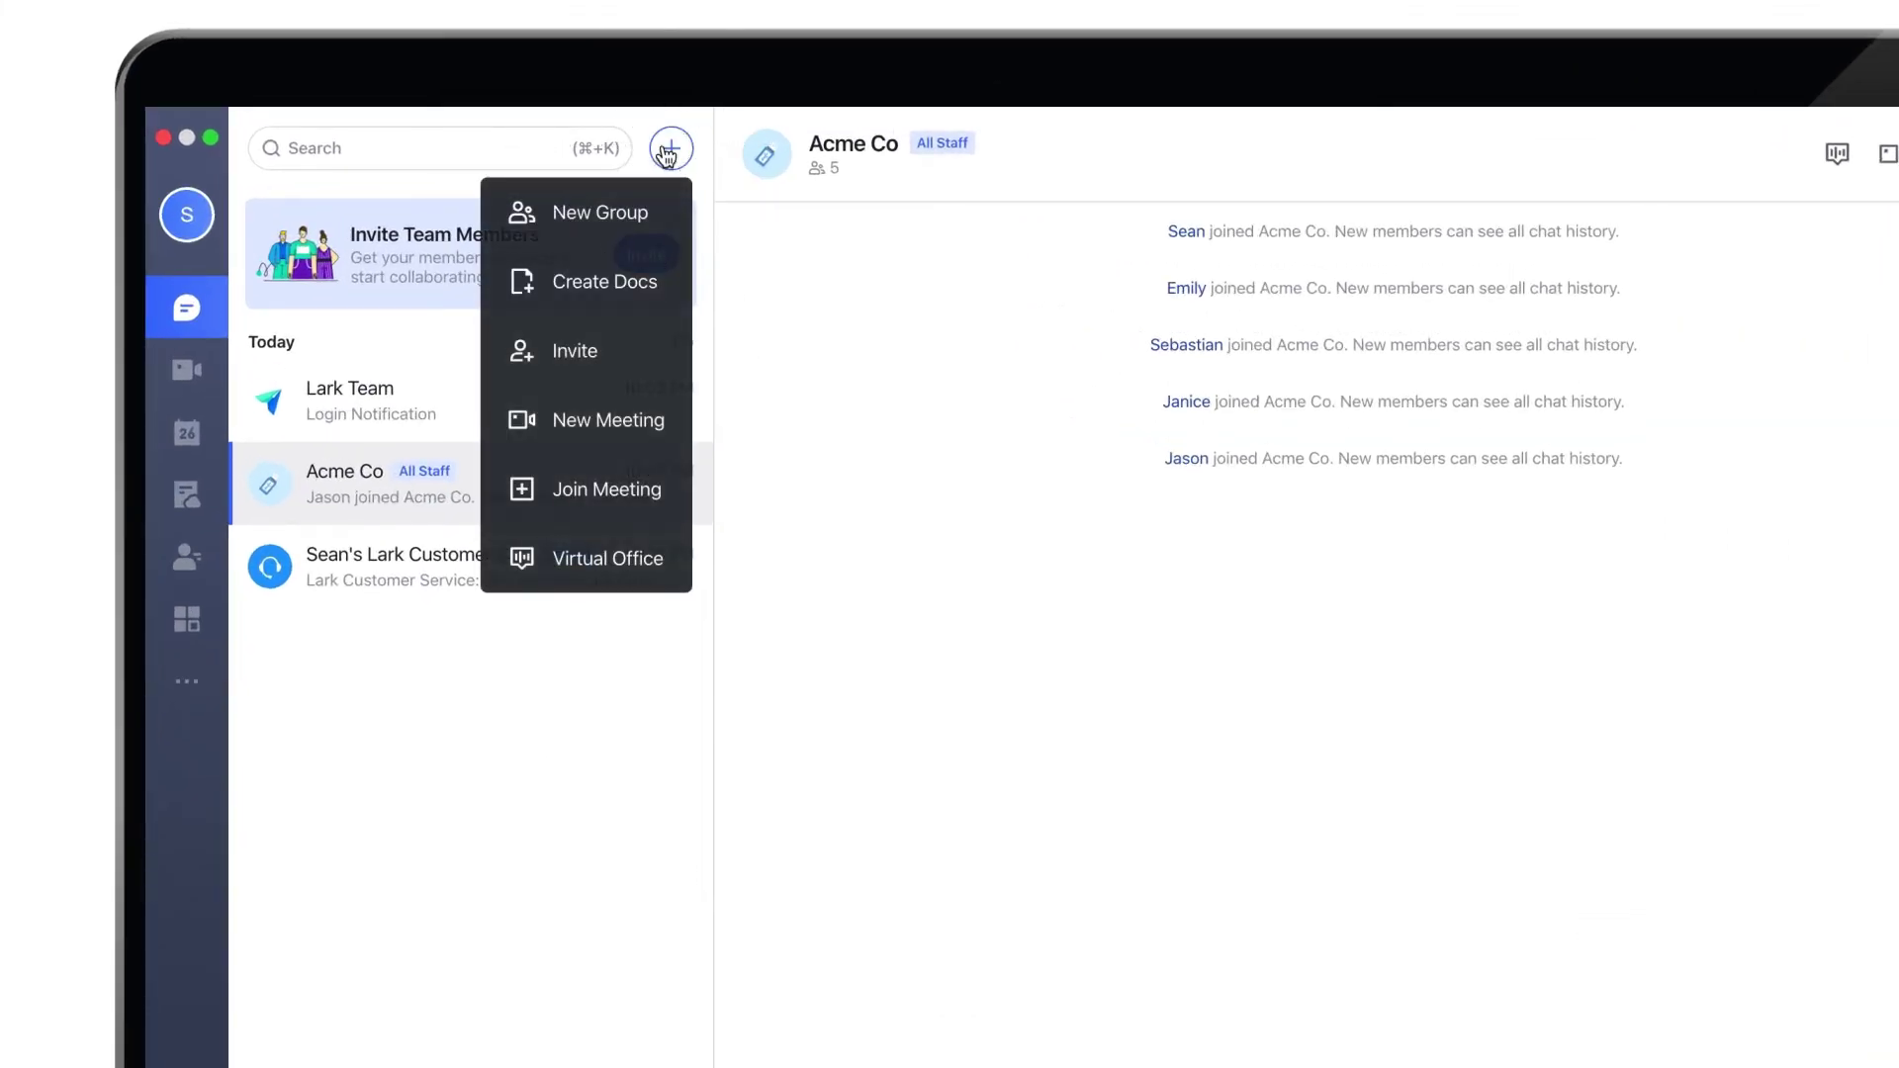
pyautogui.click(593, 350)
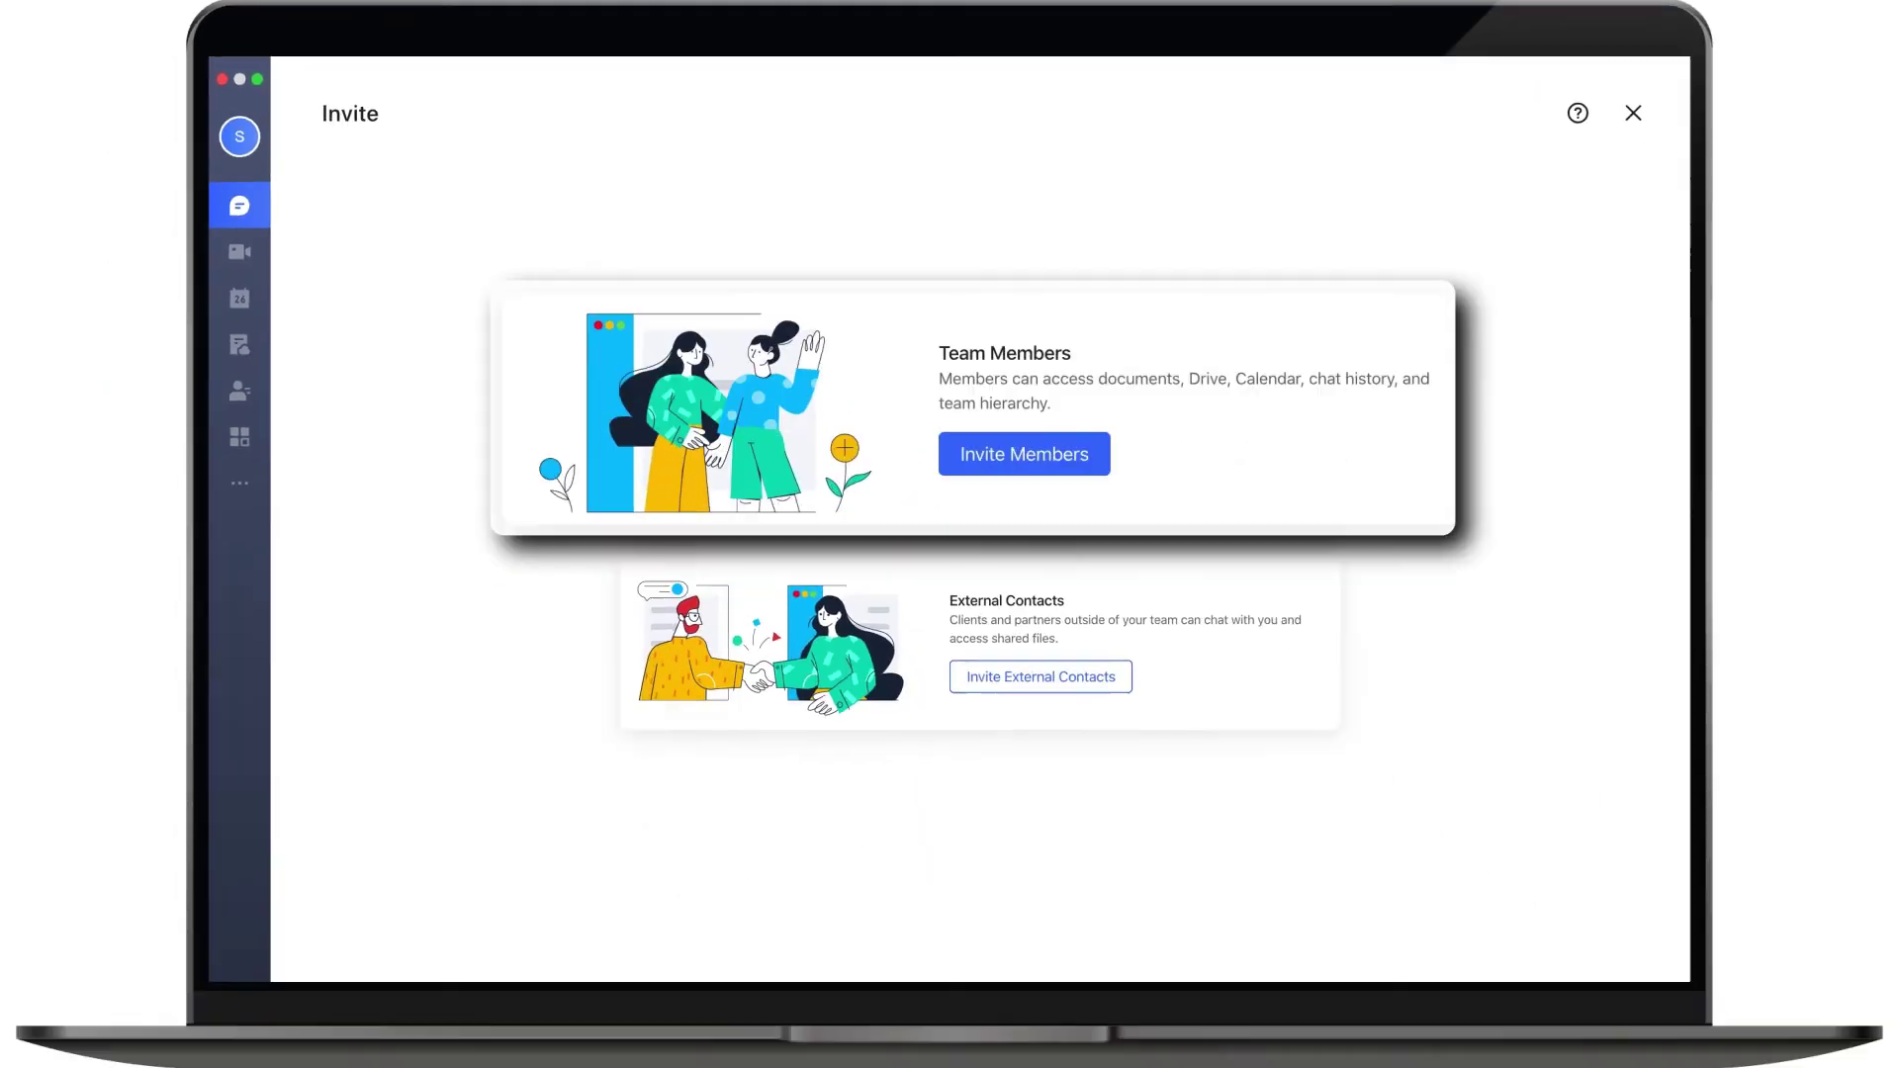
pyautogui.click(968, 453)
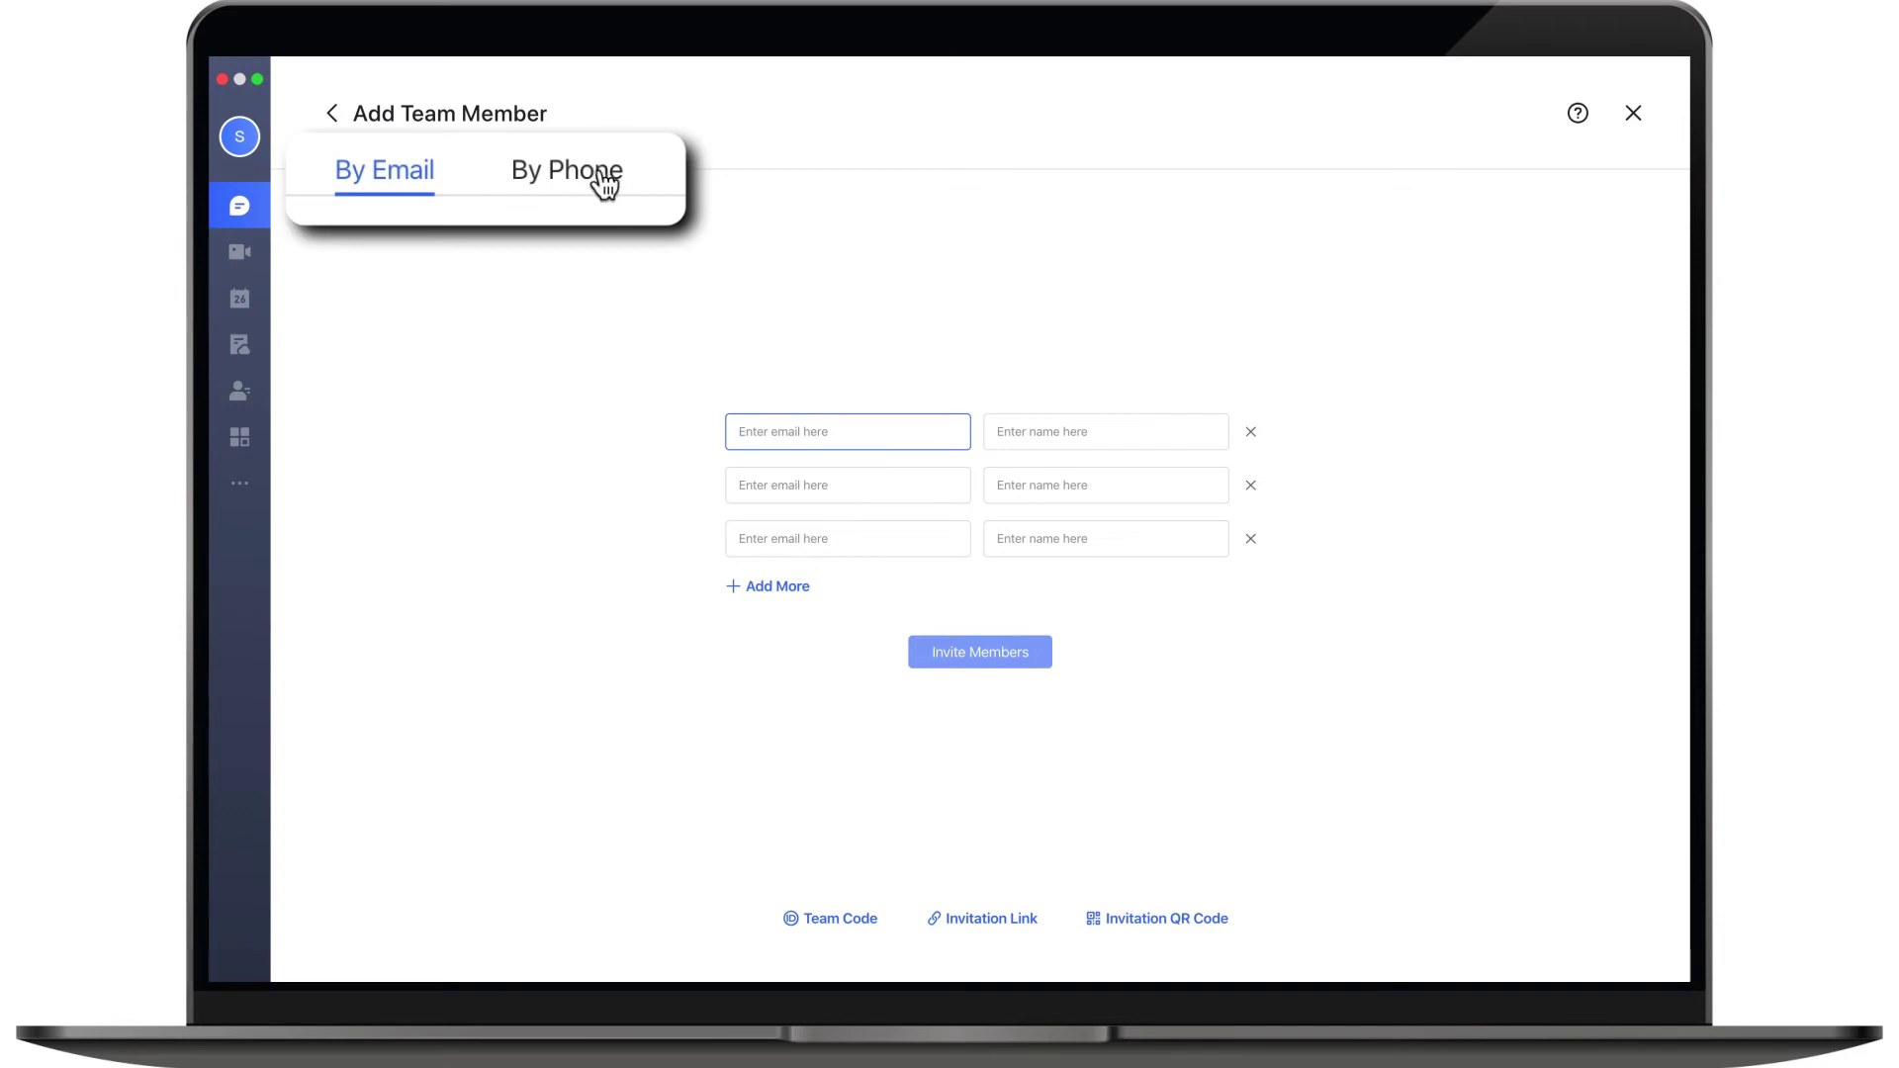
pyautogui.click(453, 159)
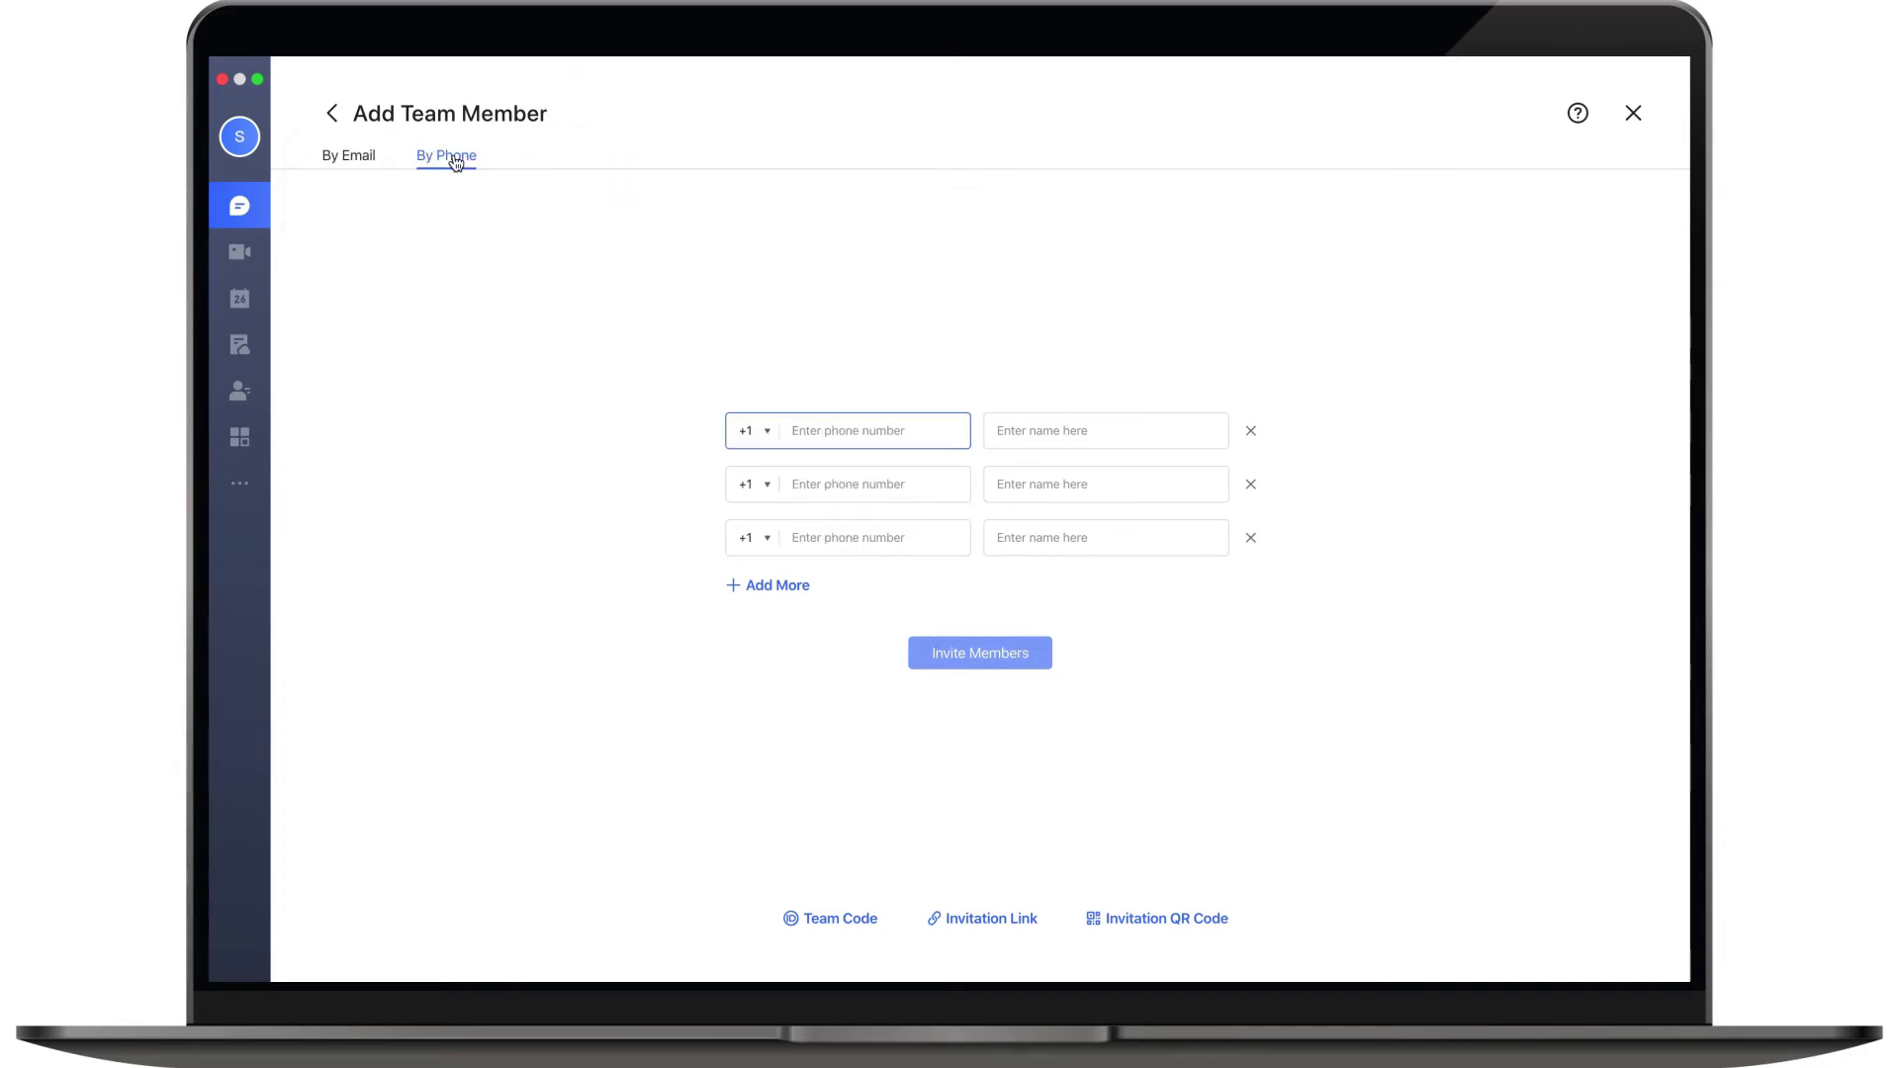
pyautogui.click(846, 920)
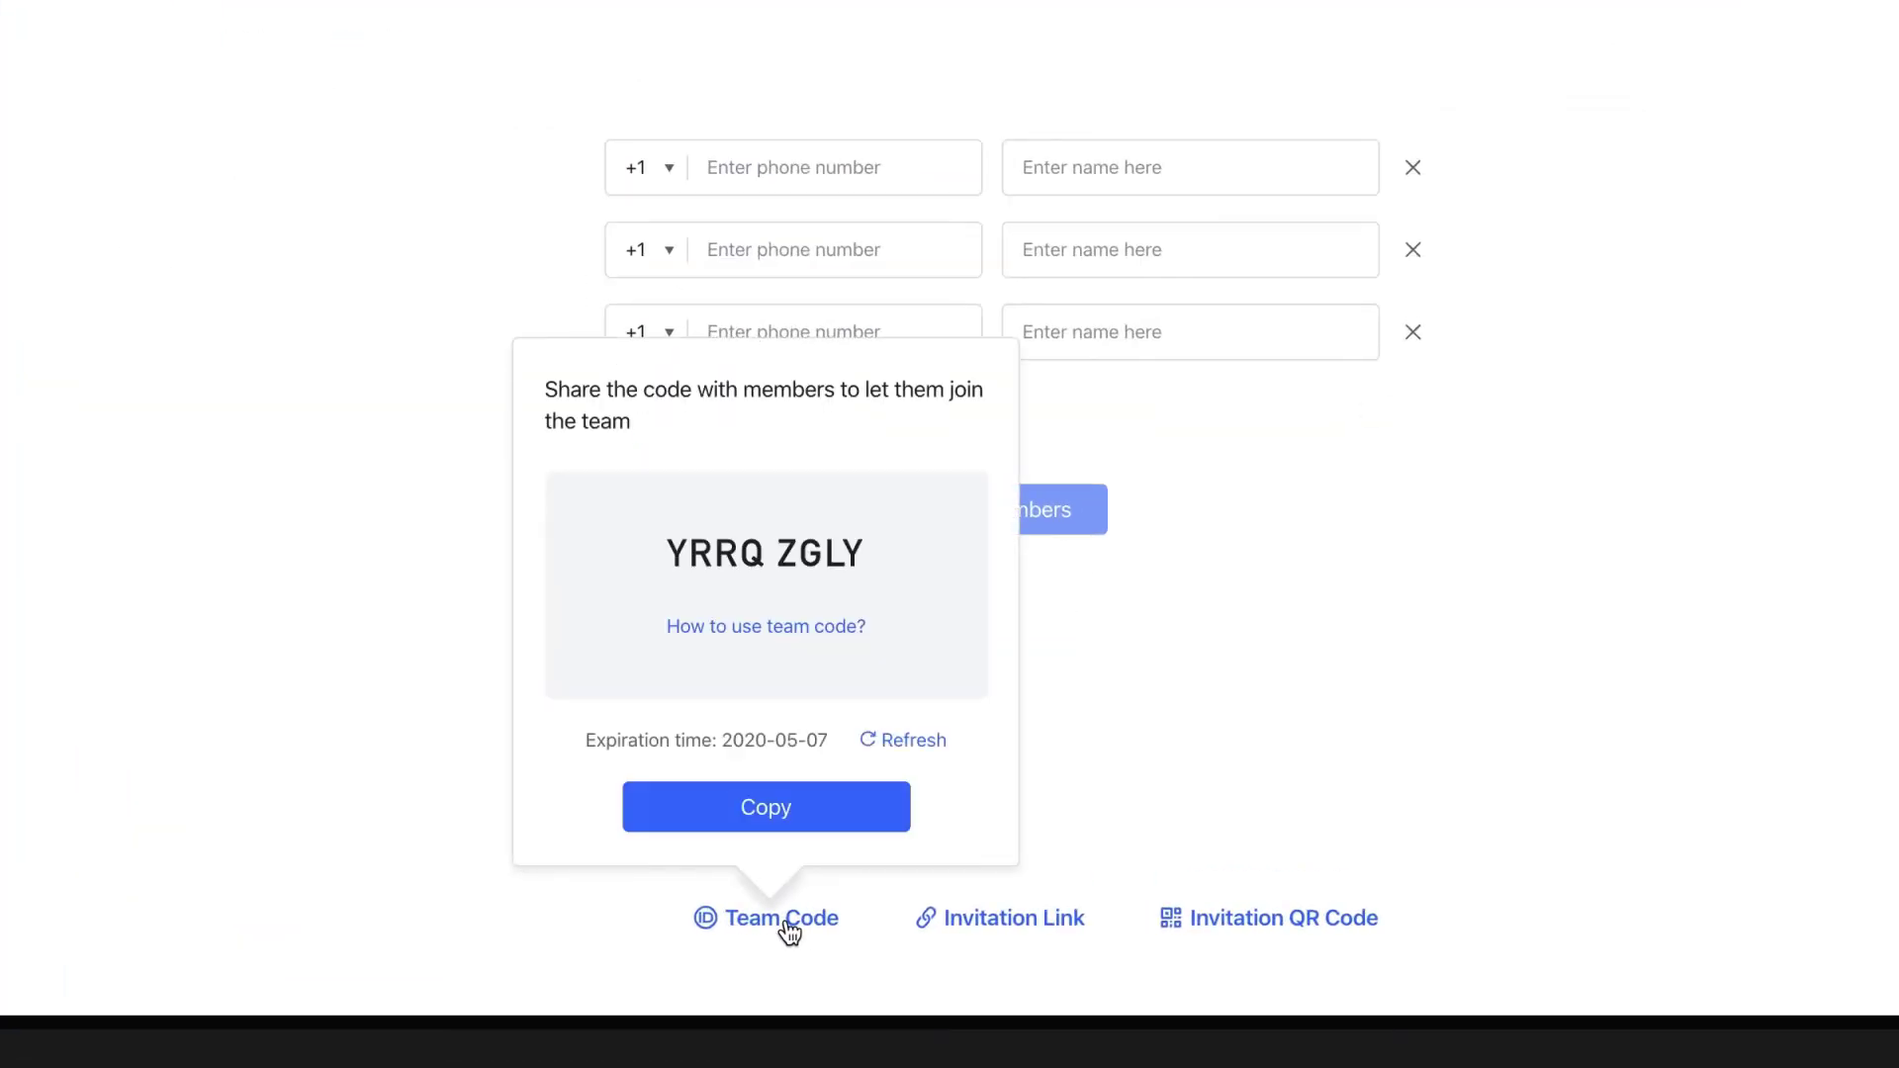
pyautogui.click(977, 930)
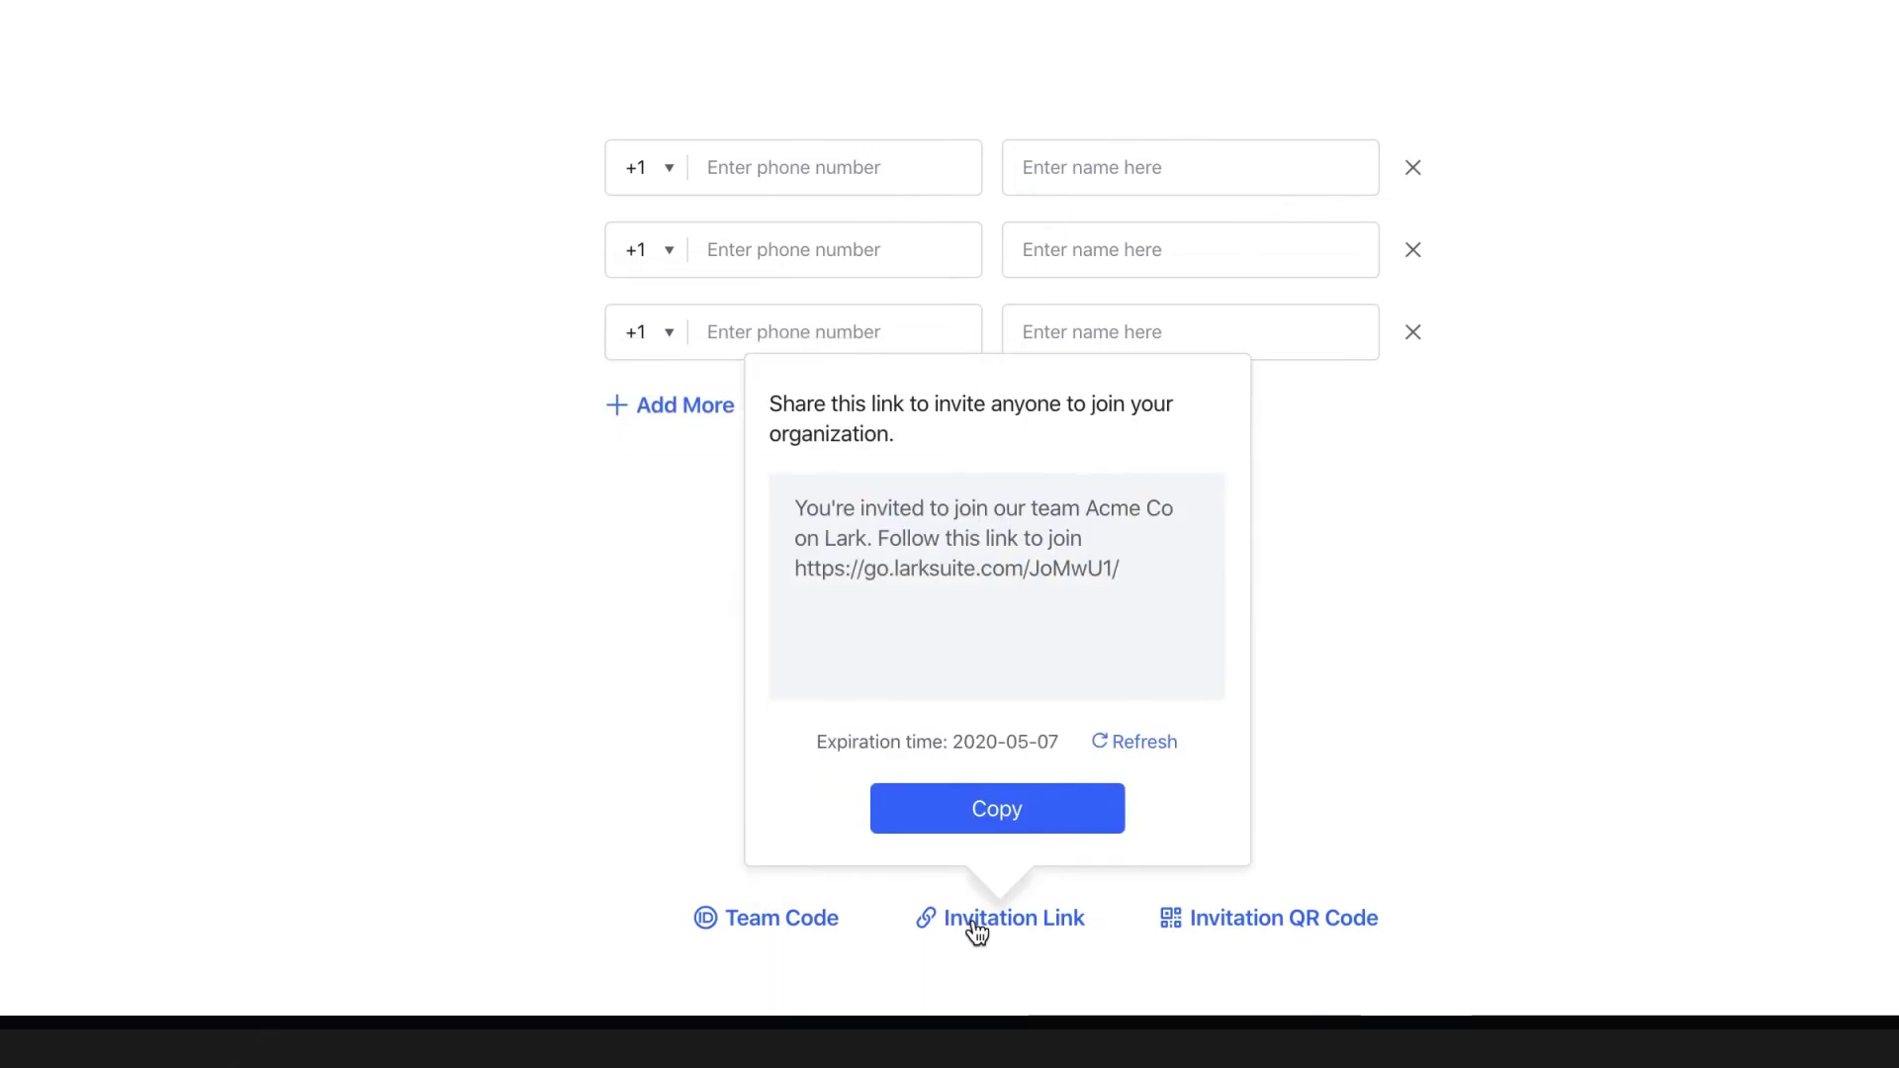
pyautogui.click(1317, 920)
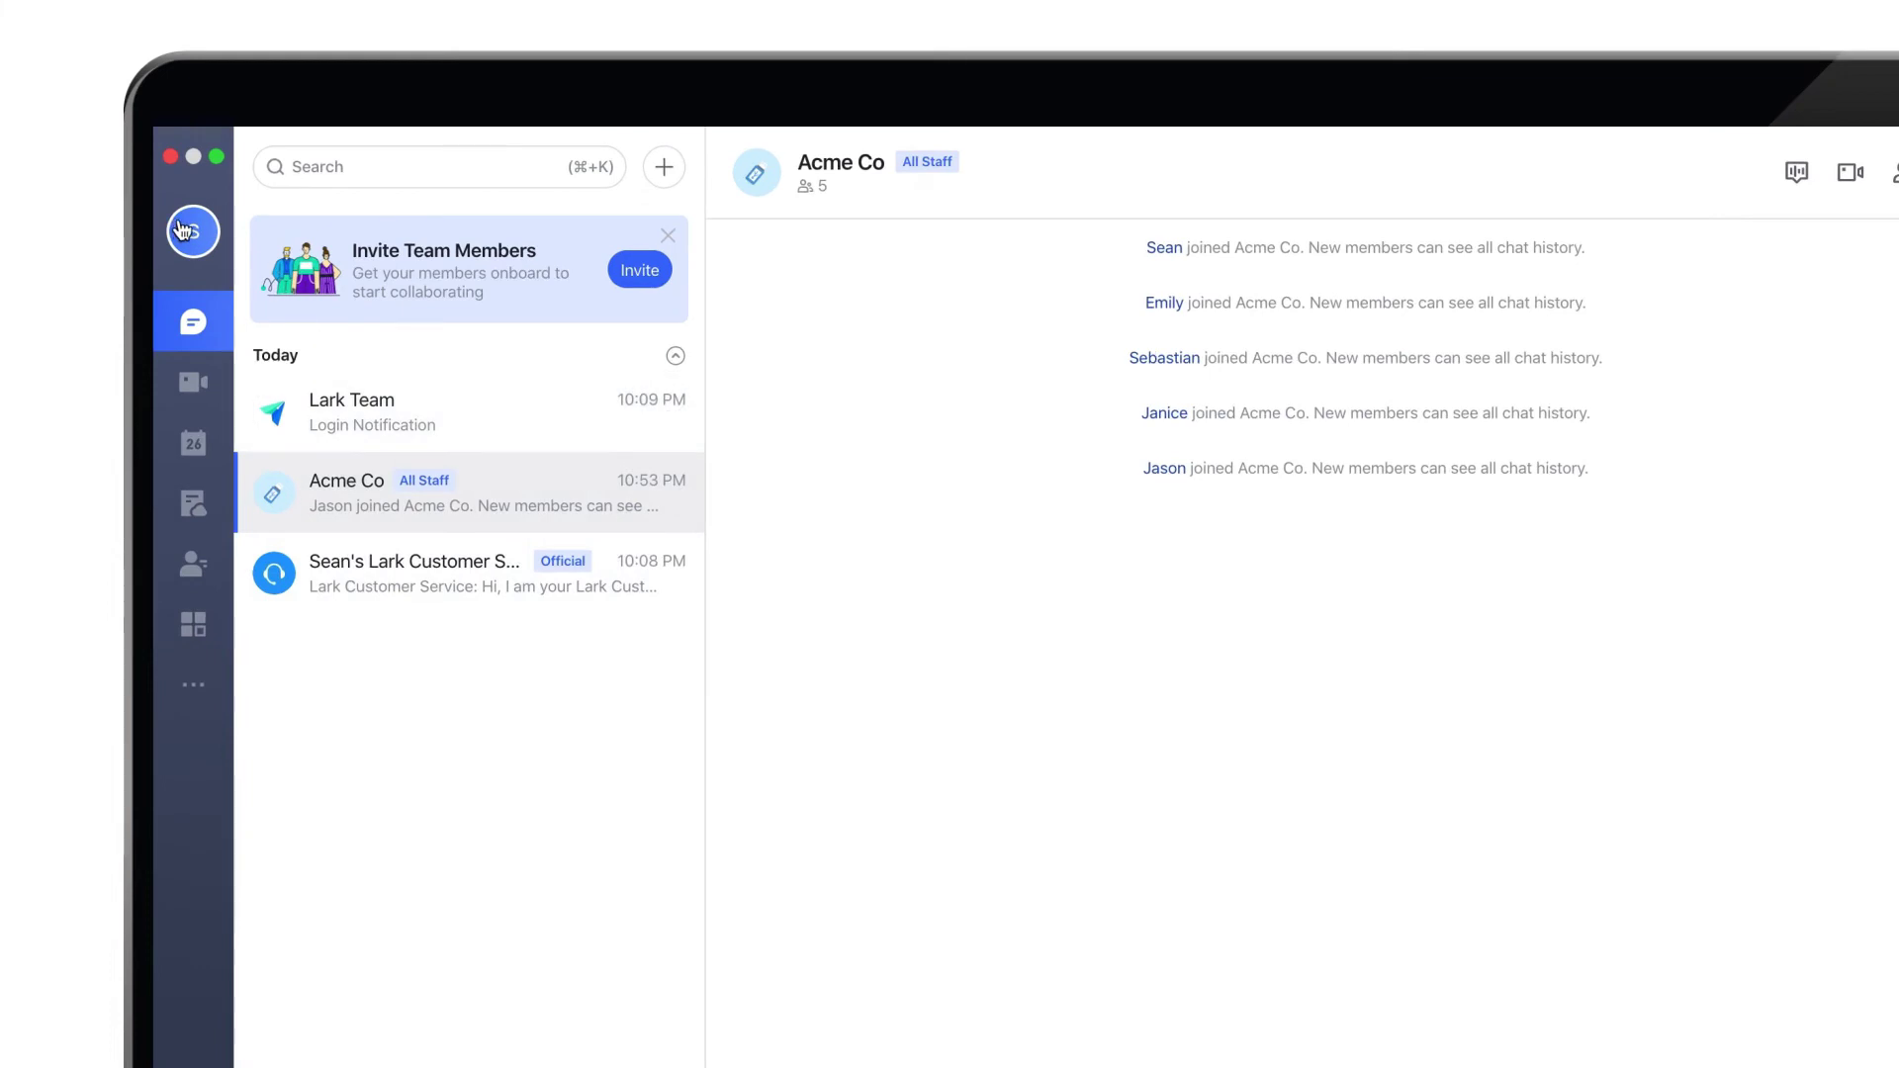
# Reopen the Lark Admin console, now showing Acme Co with 5 users.
pyautogui.click(231, 133)
pyautogui.click(710, 490)
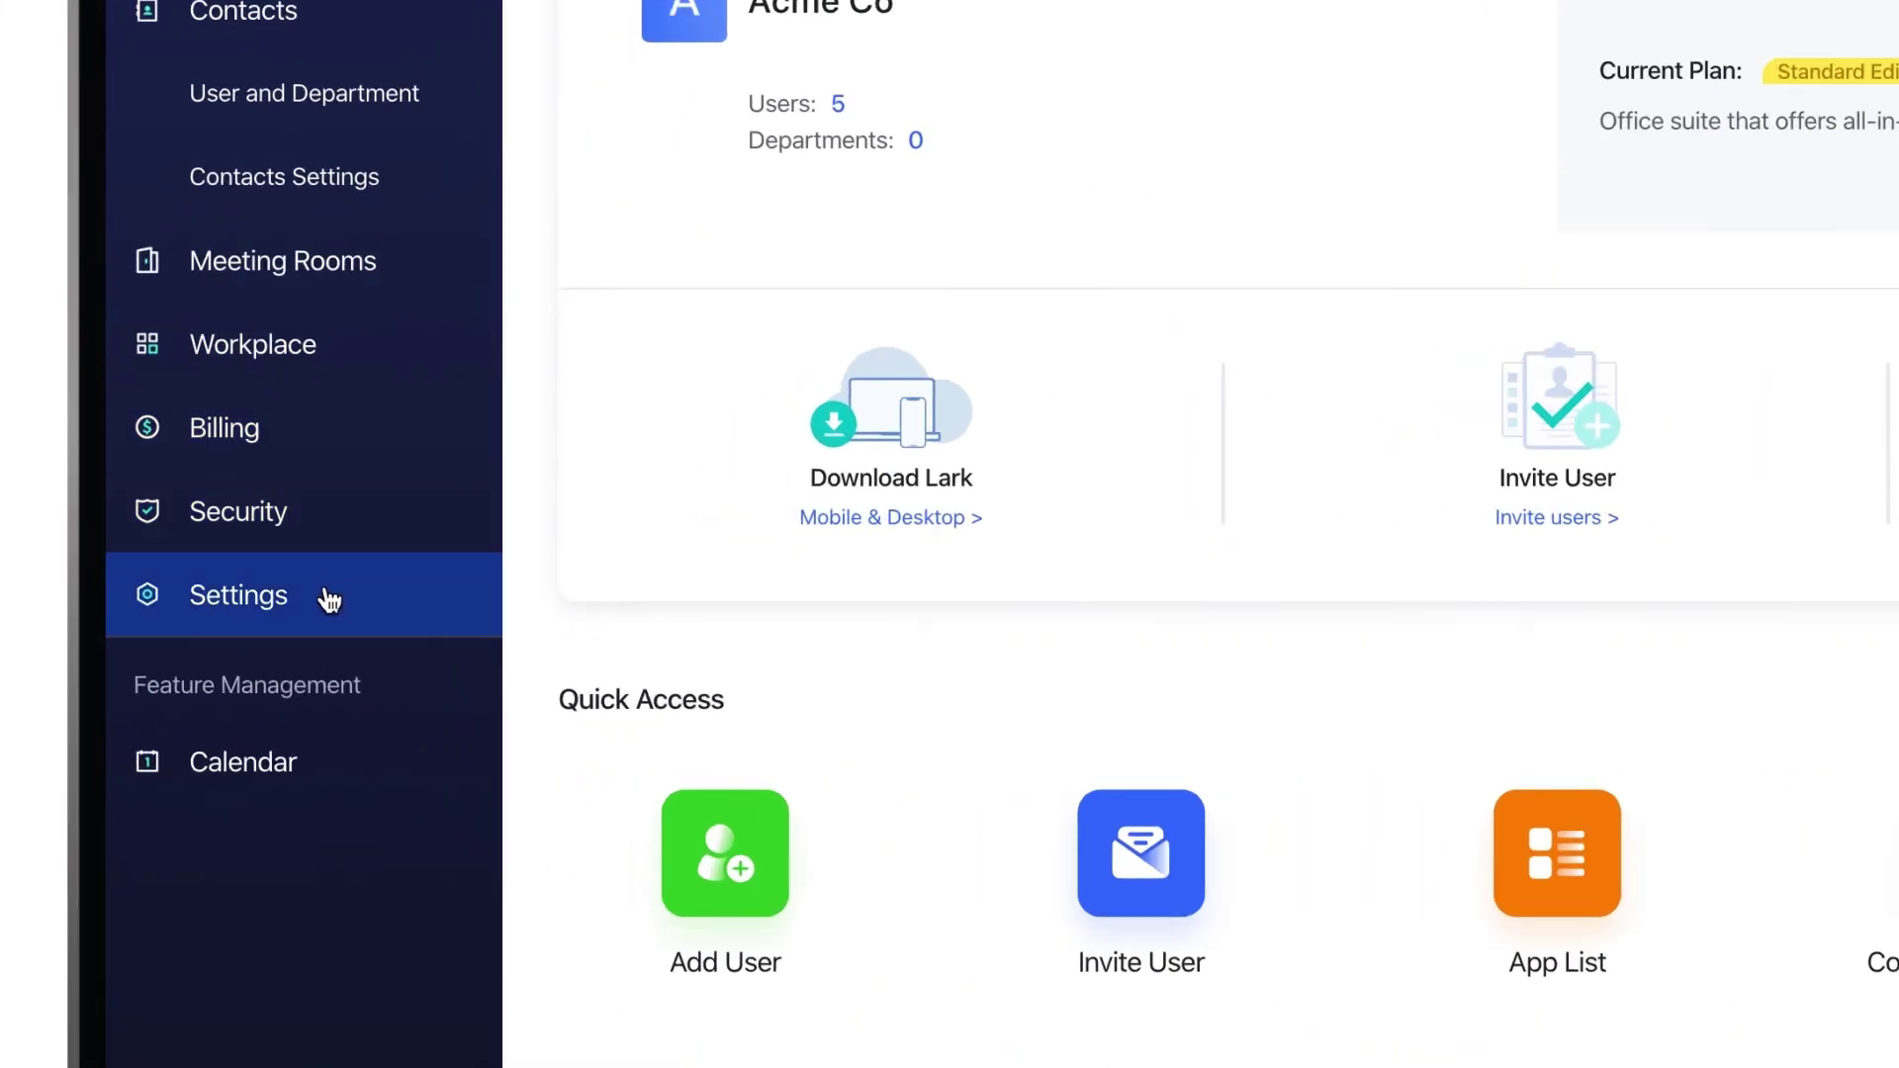
# Add itiomail.com as a new approved email domain in the admin settings.
pyautogui.click(340, 669)
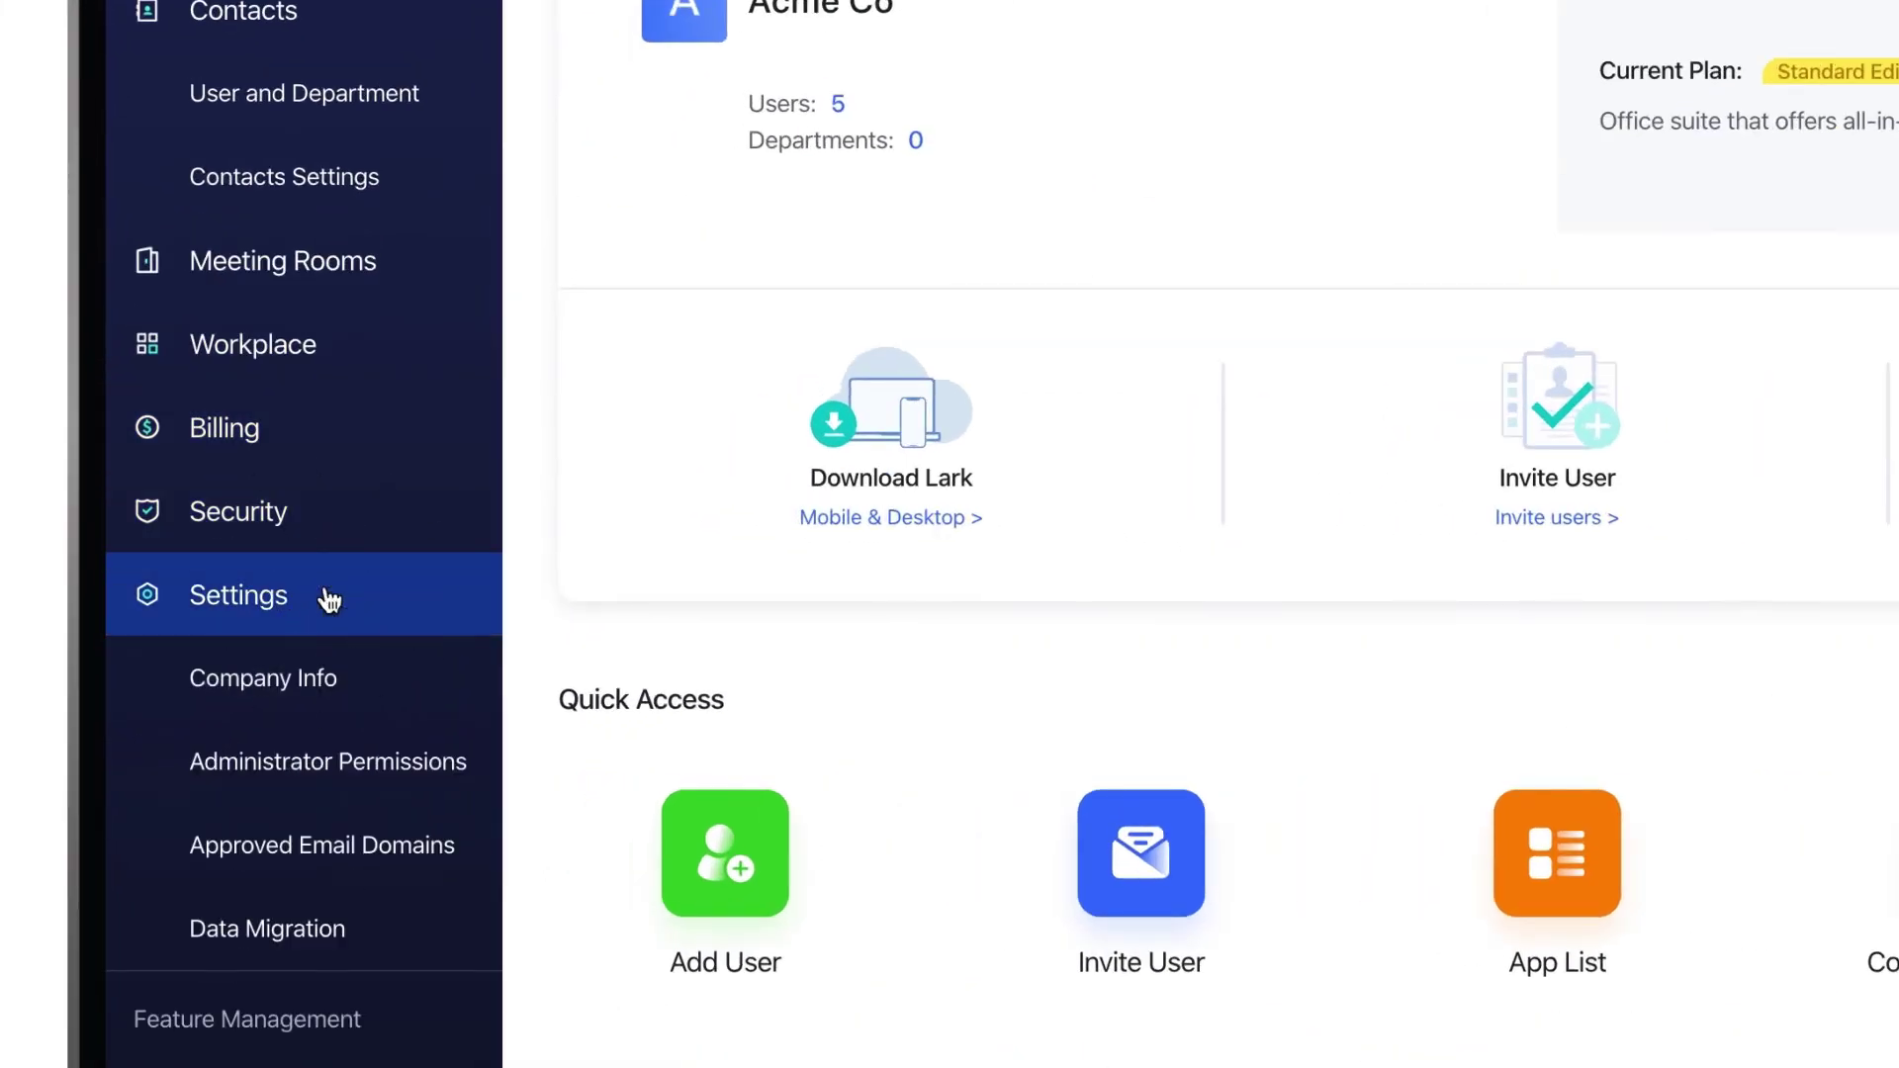
pyautogui.click(333, 850)
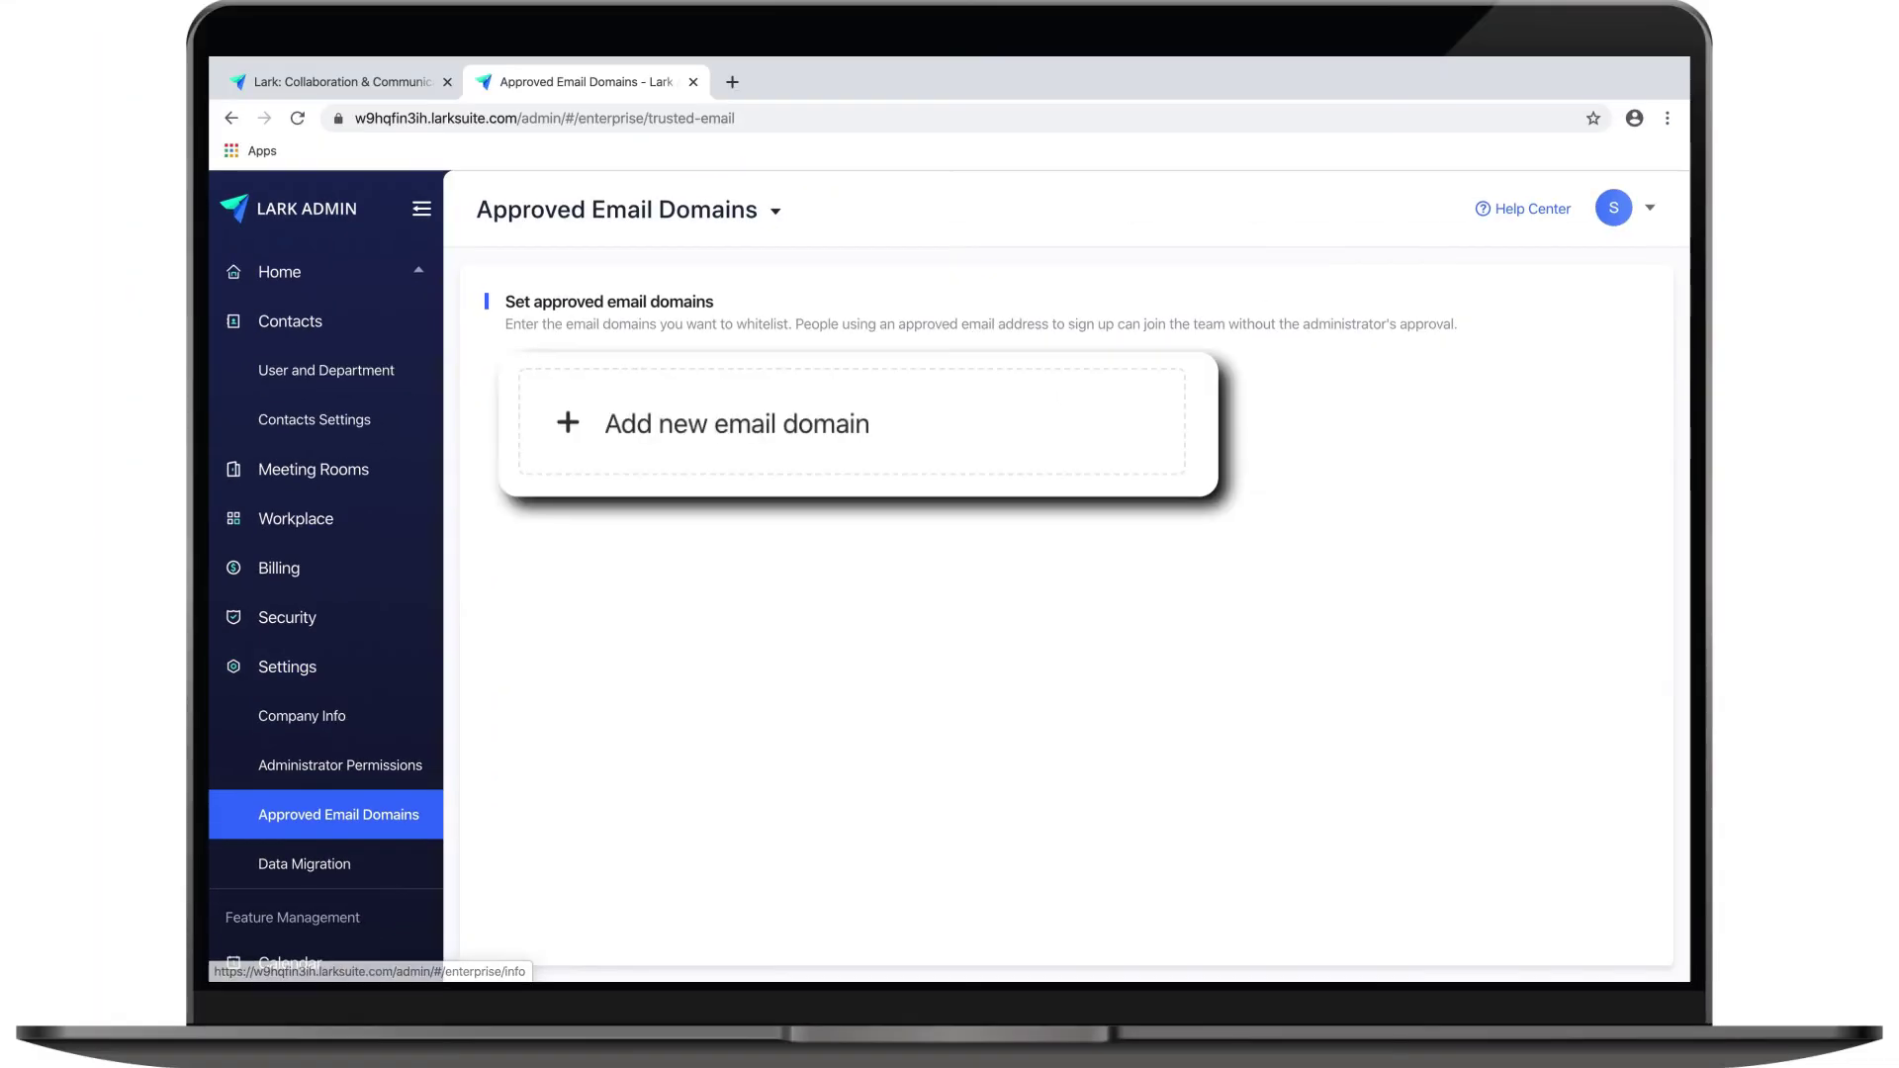
pyautogui.click(781, 136)
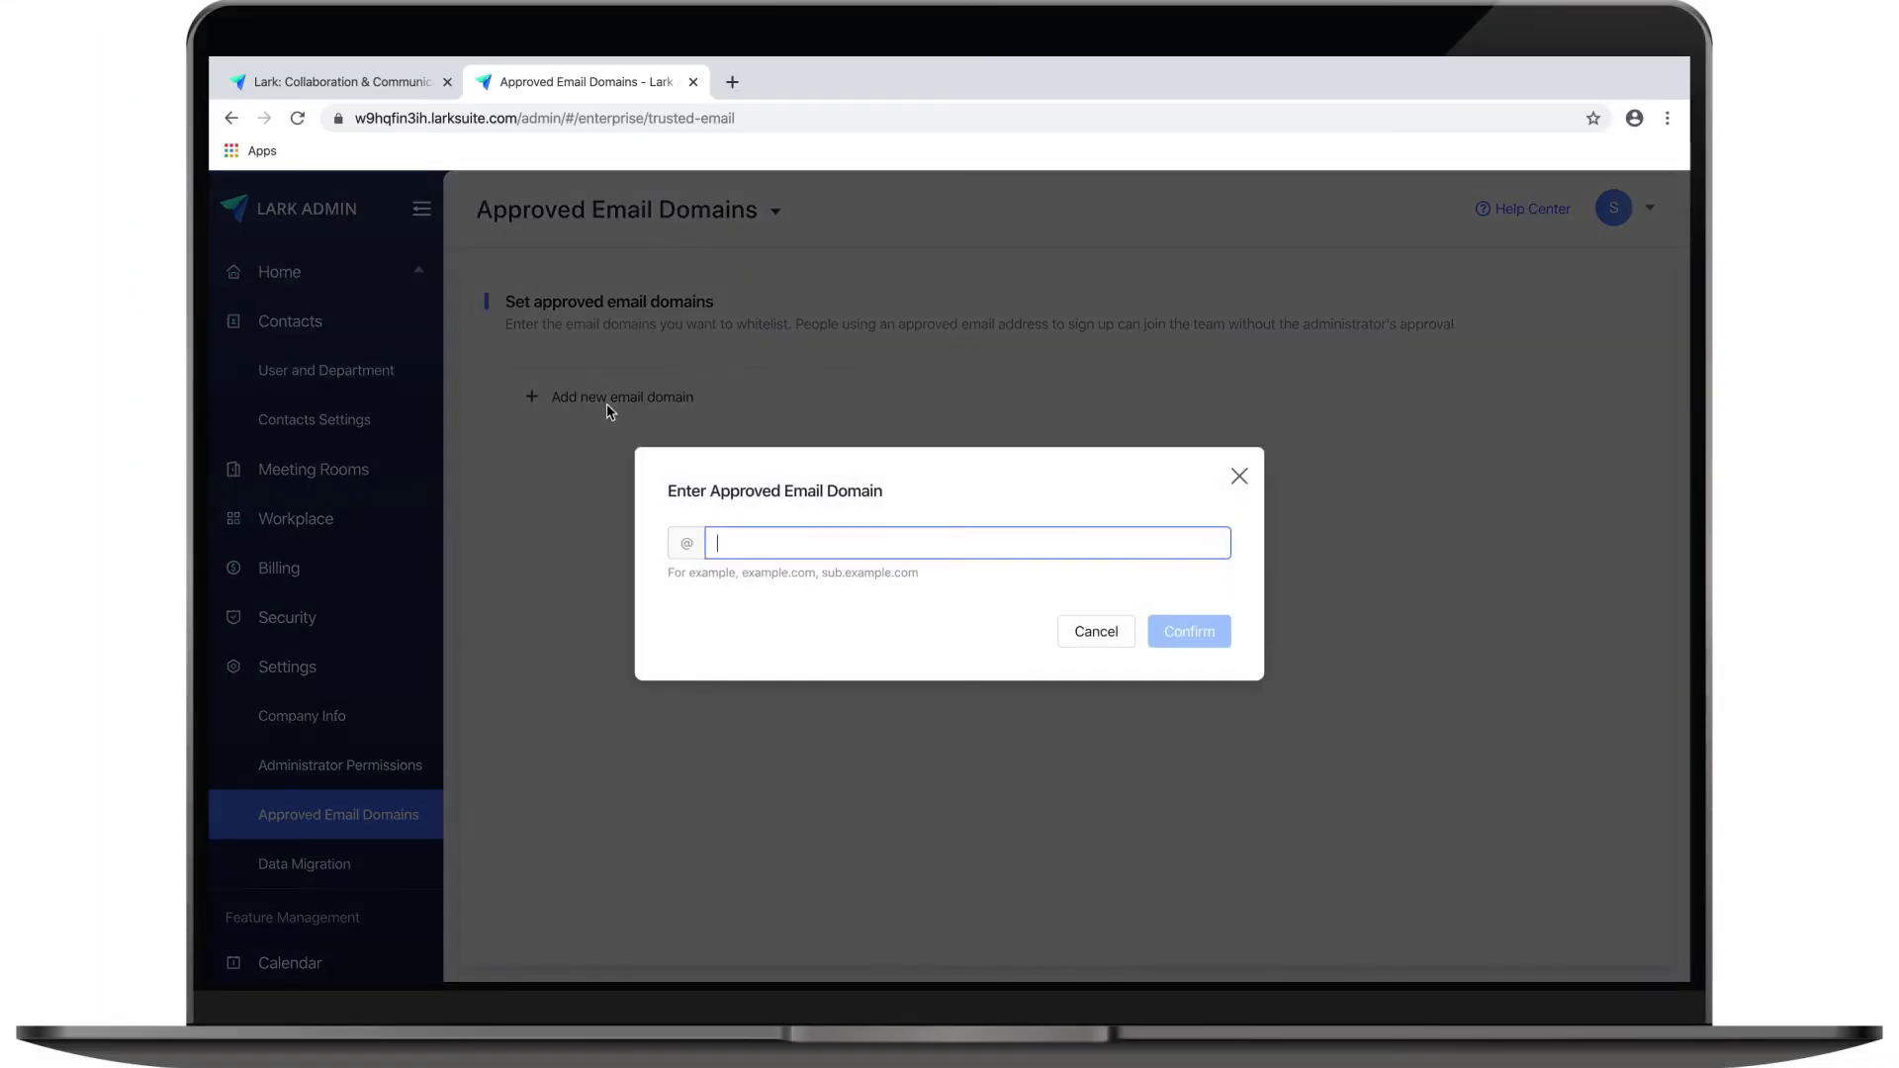
pyautogui.write('itiomail.com')
pyautogui.click(1176, 635)
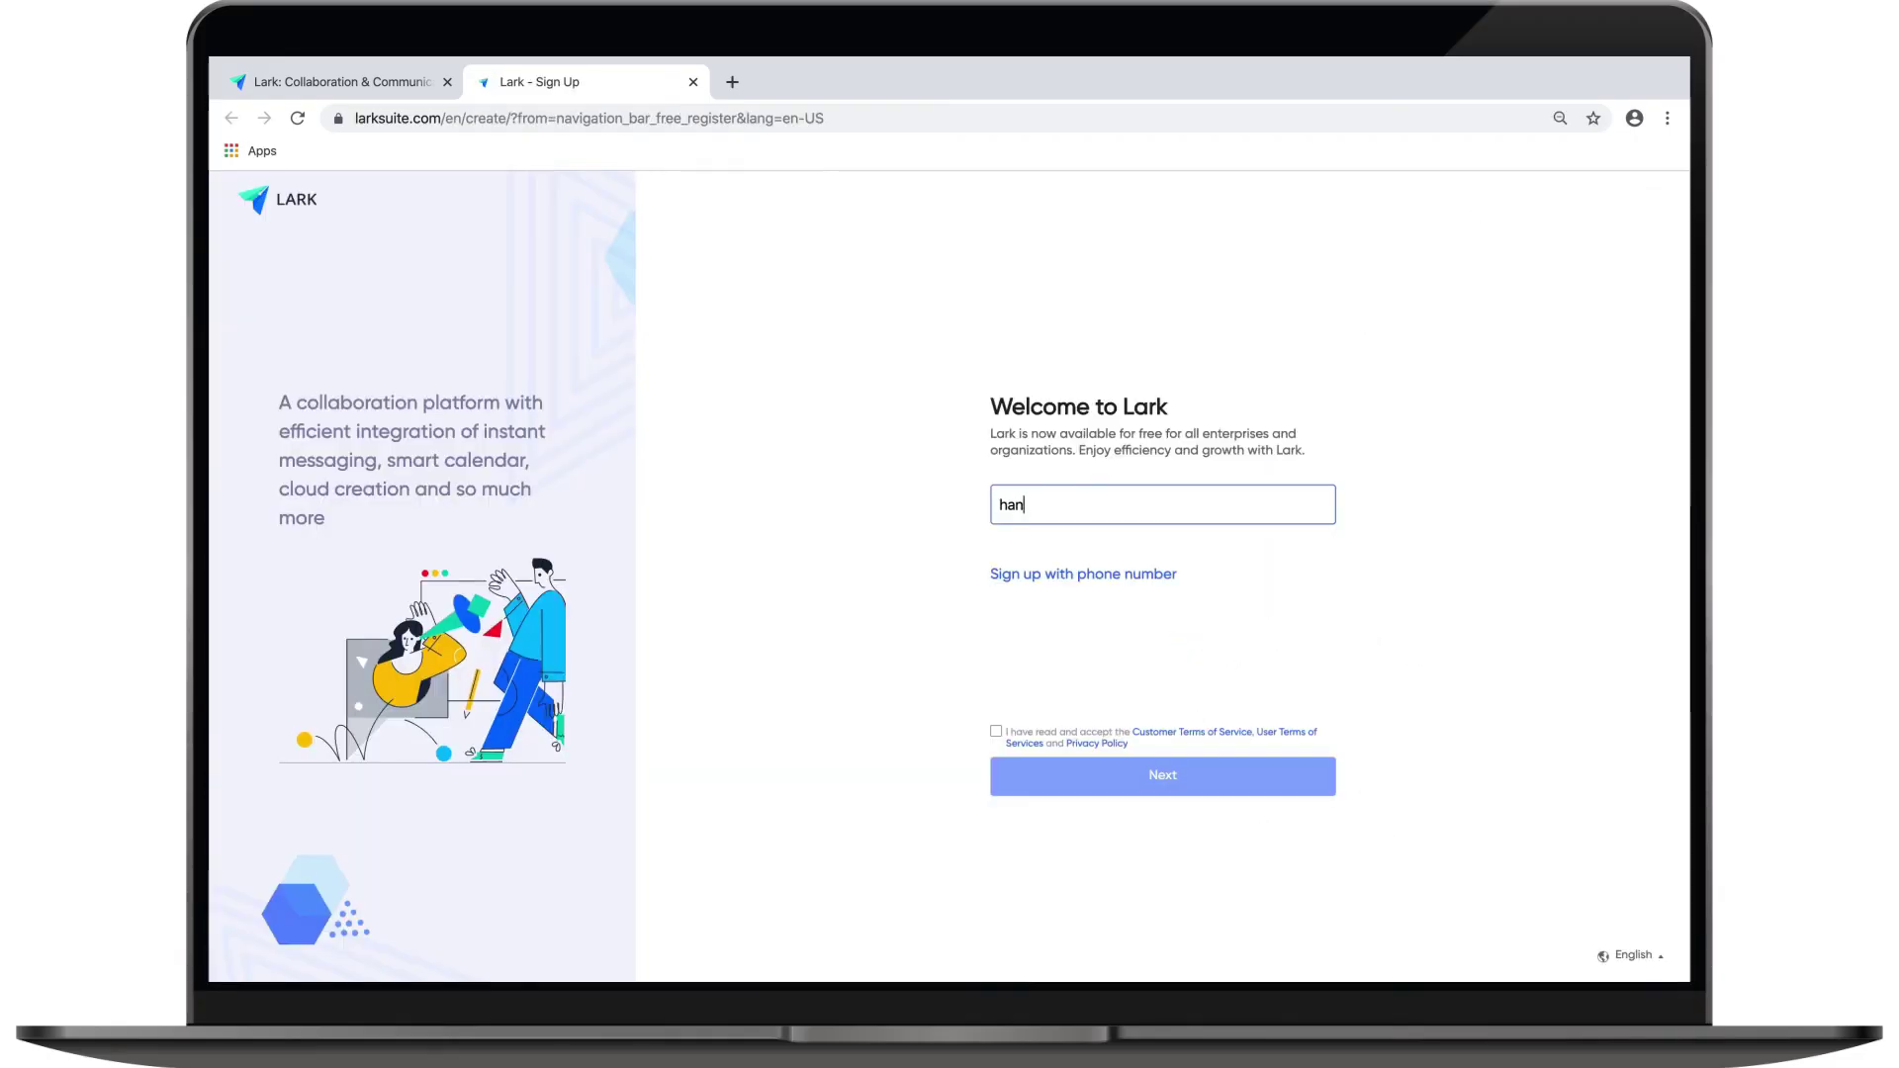
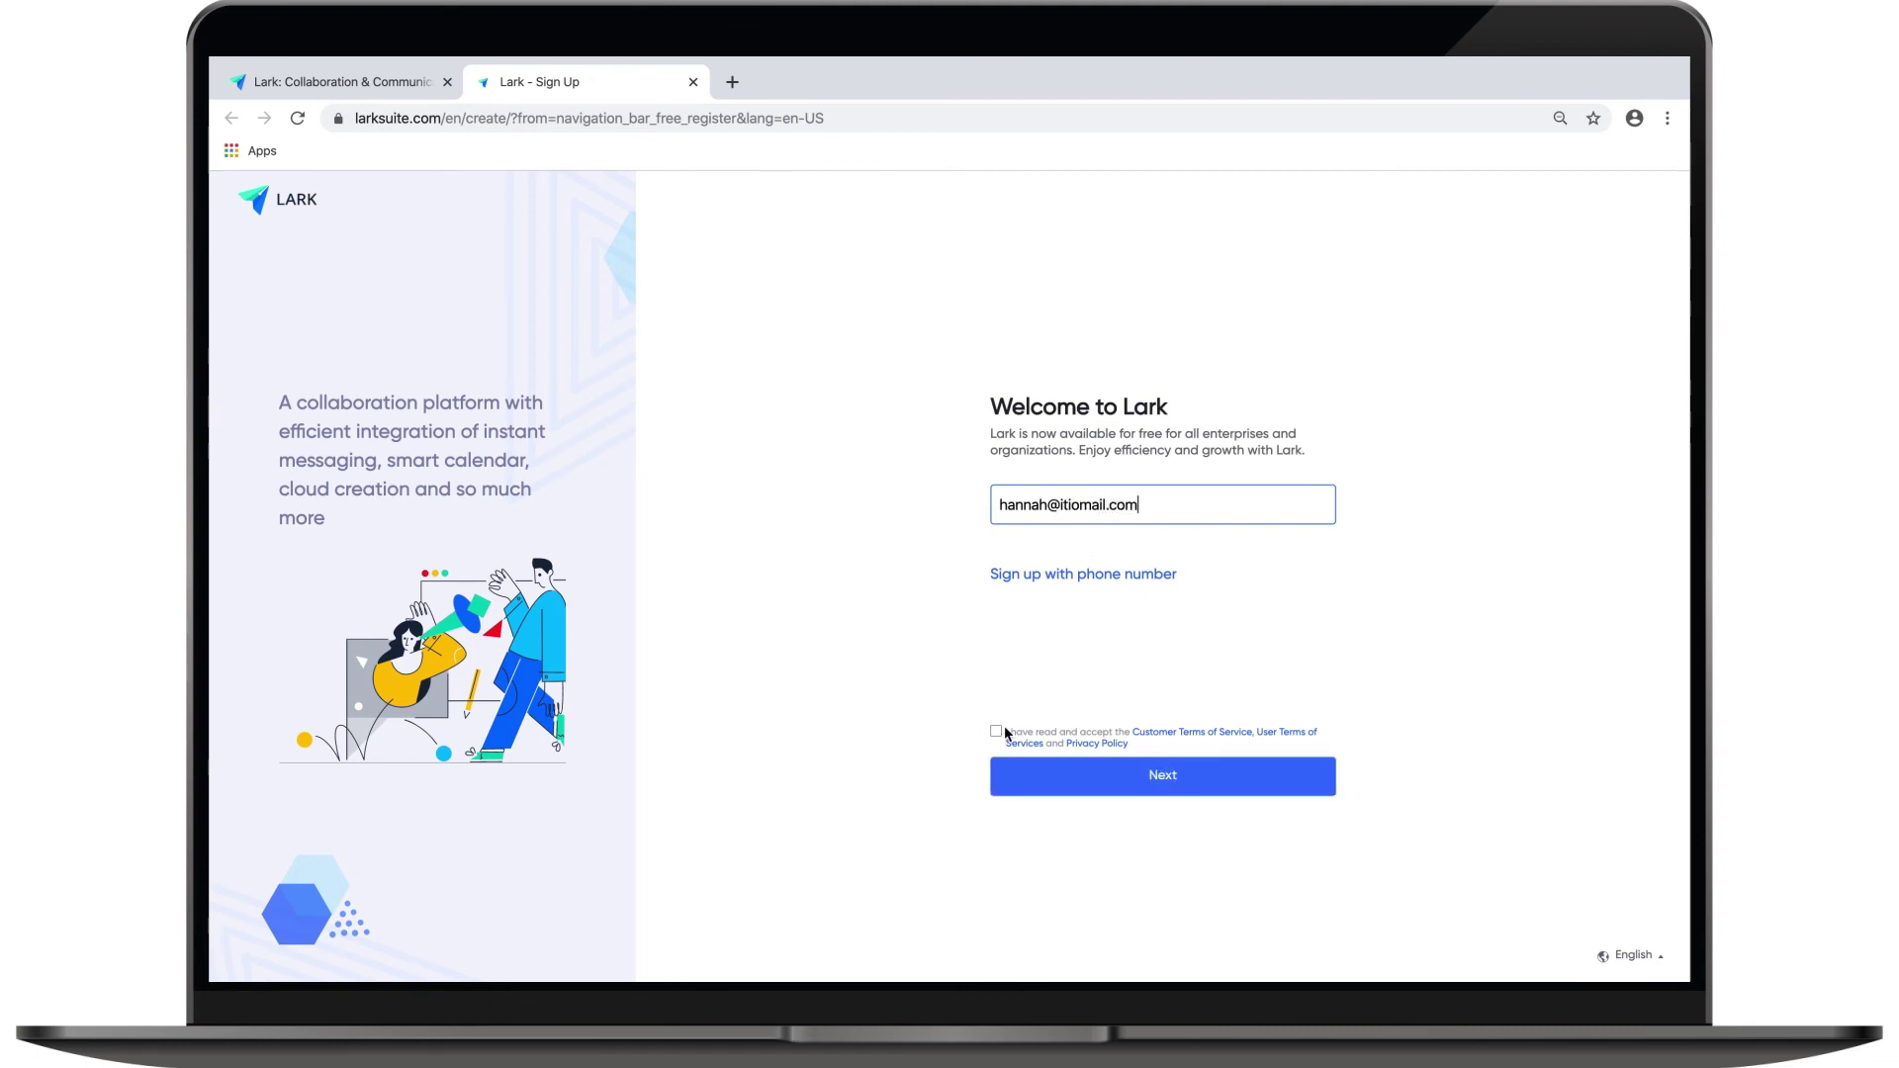
# Sign up with an itiomail.com address, accept the terms, join Acme Co and open its chat.
pyautogui.click(997, 731)
pyautogui.click(1073, 776)
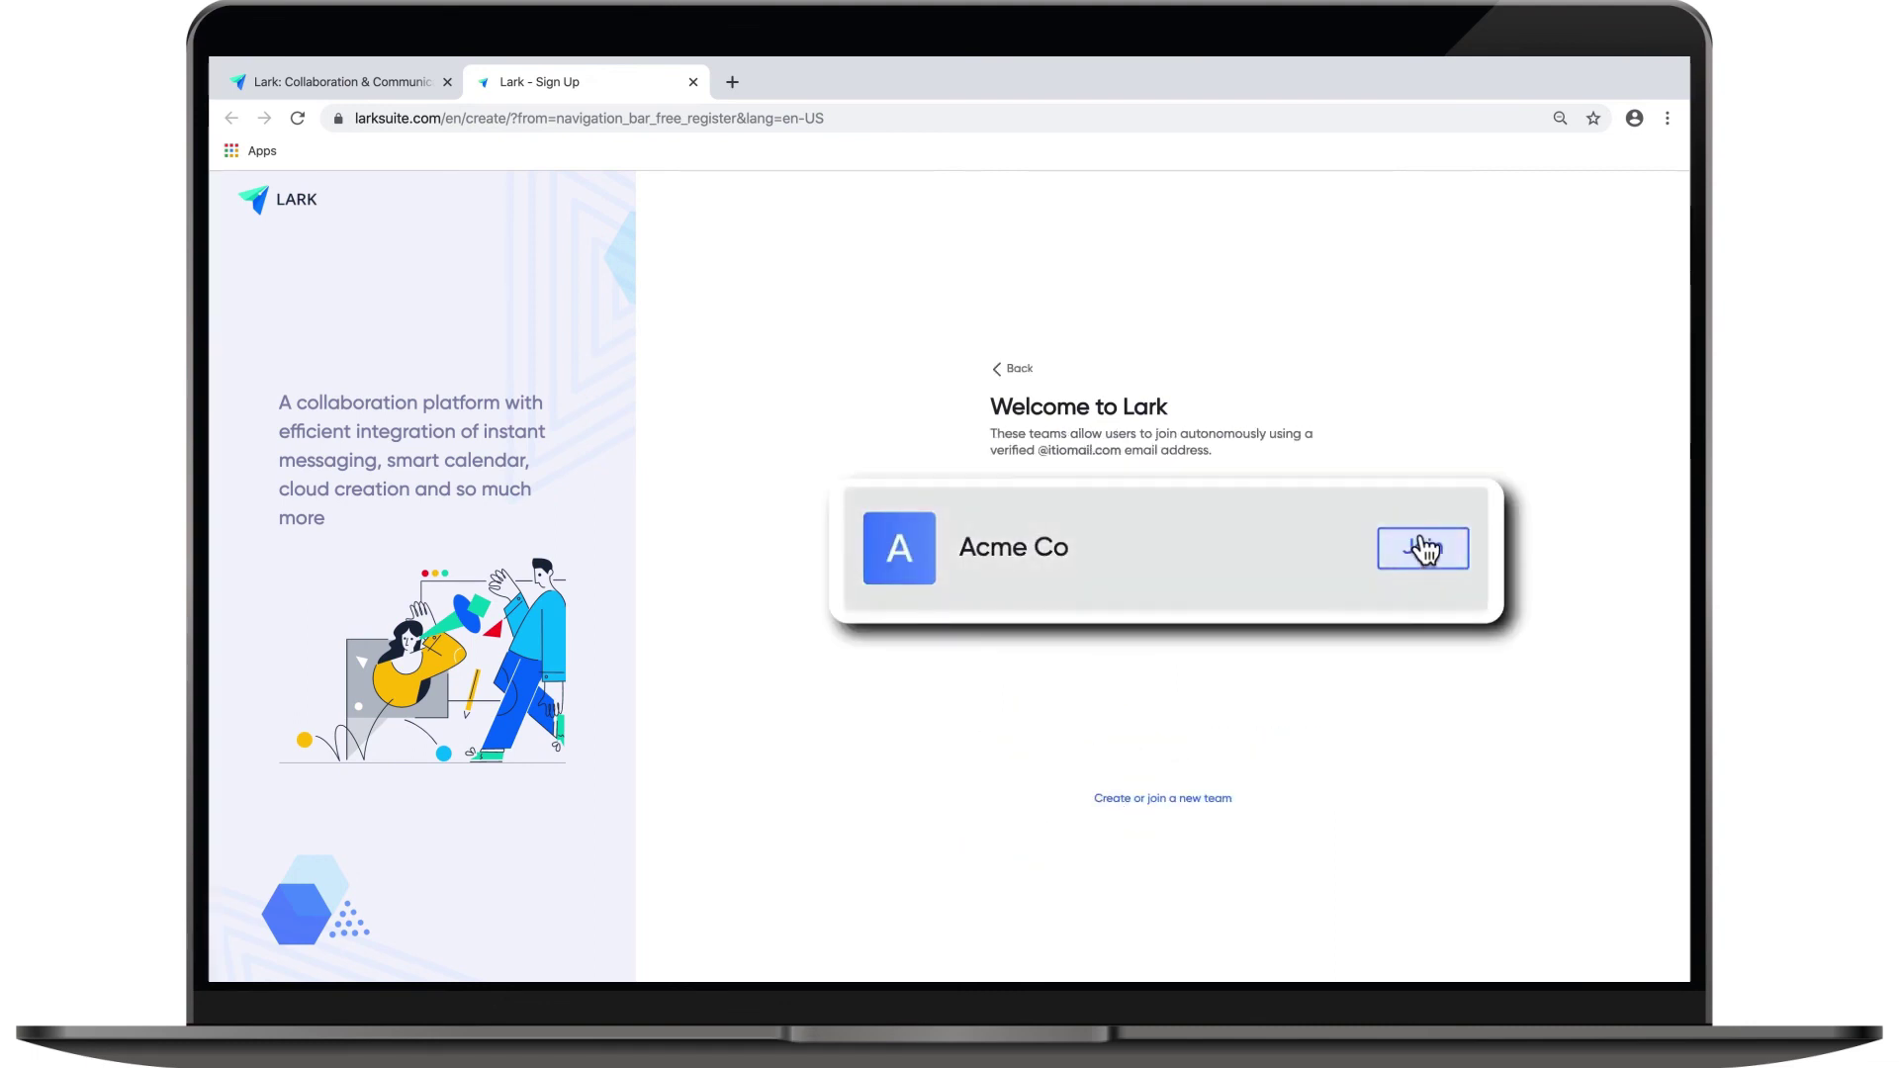
pyautogui.click(1424, 549)
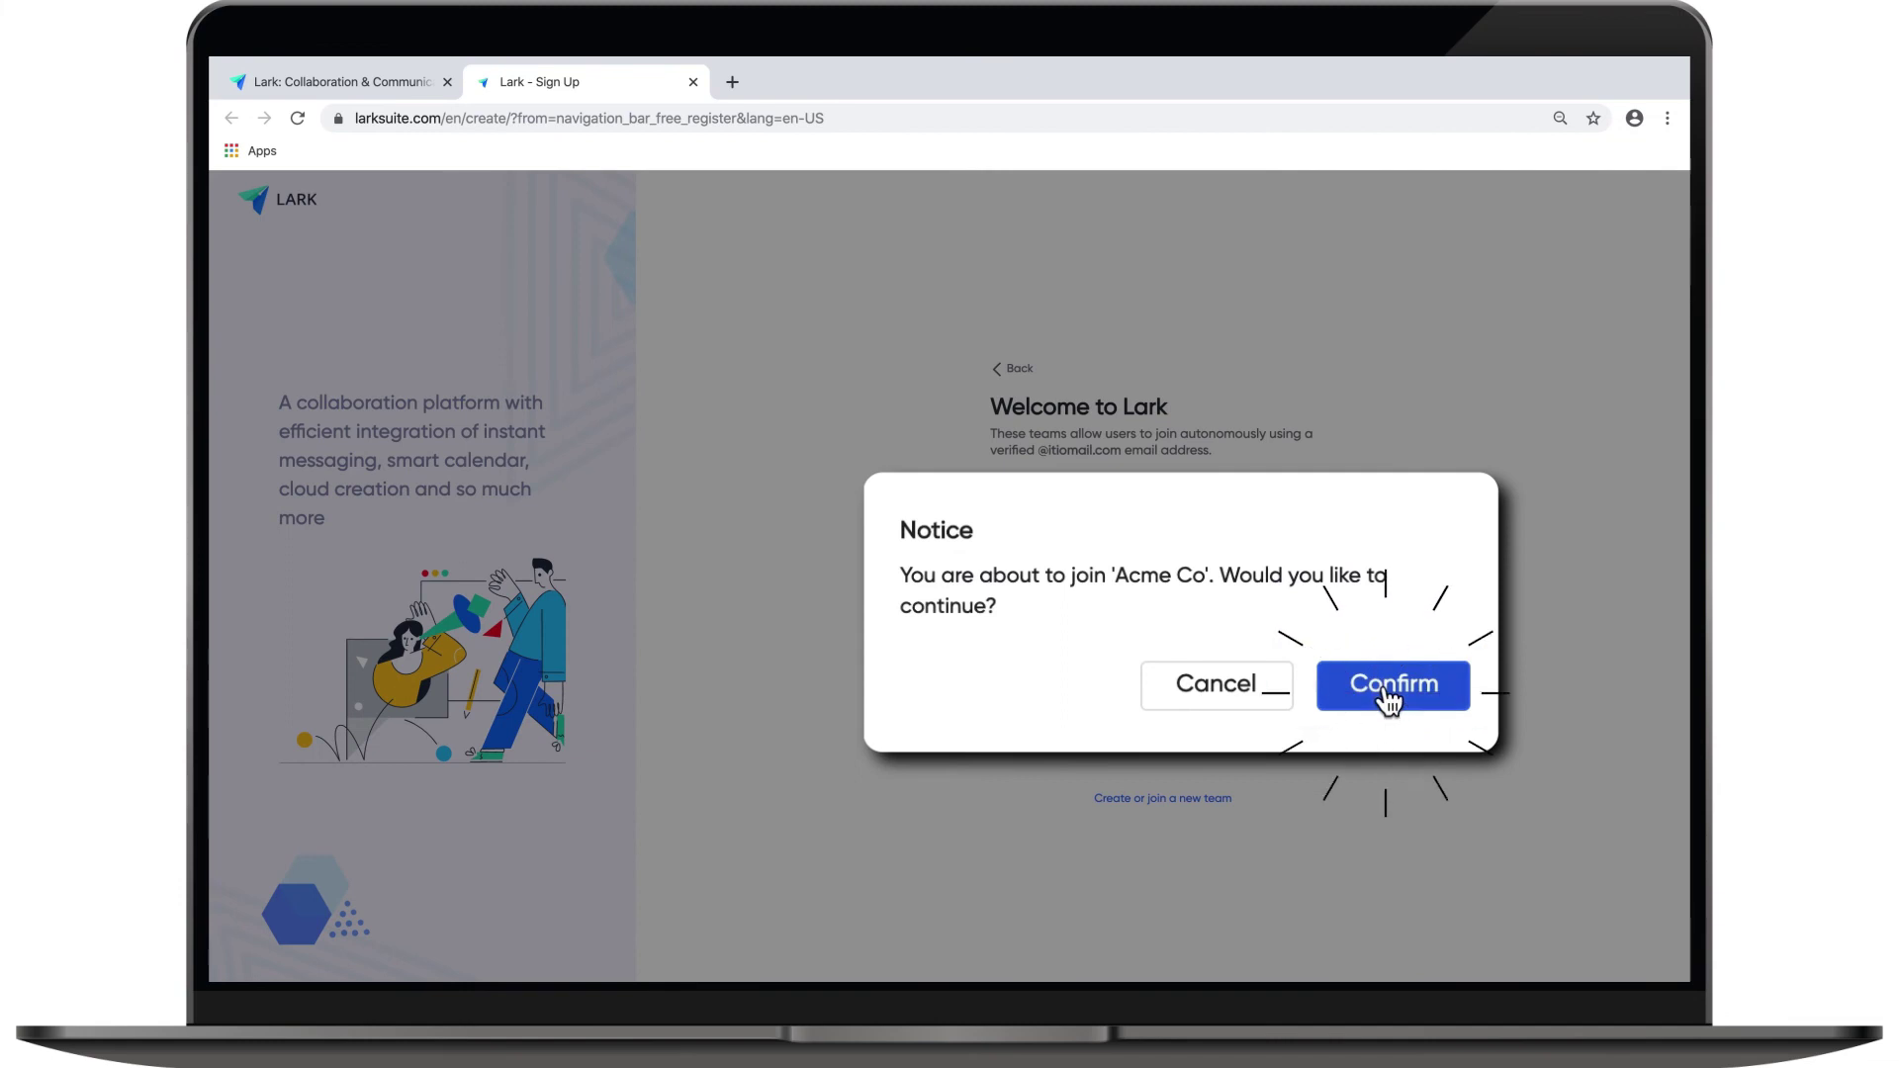
pyautogui.click(1389, 692)
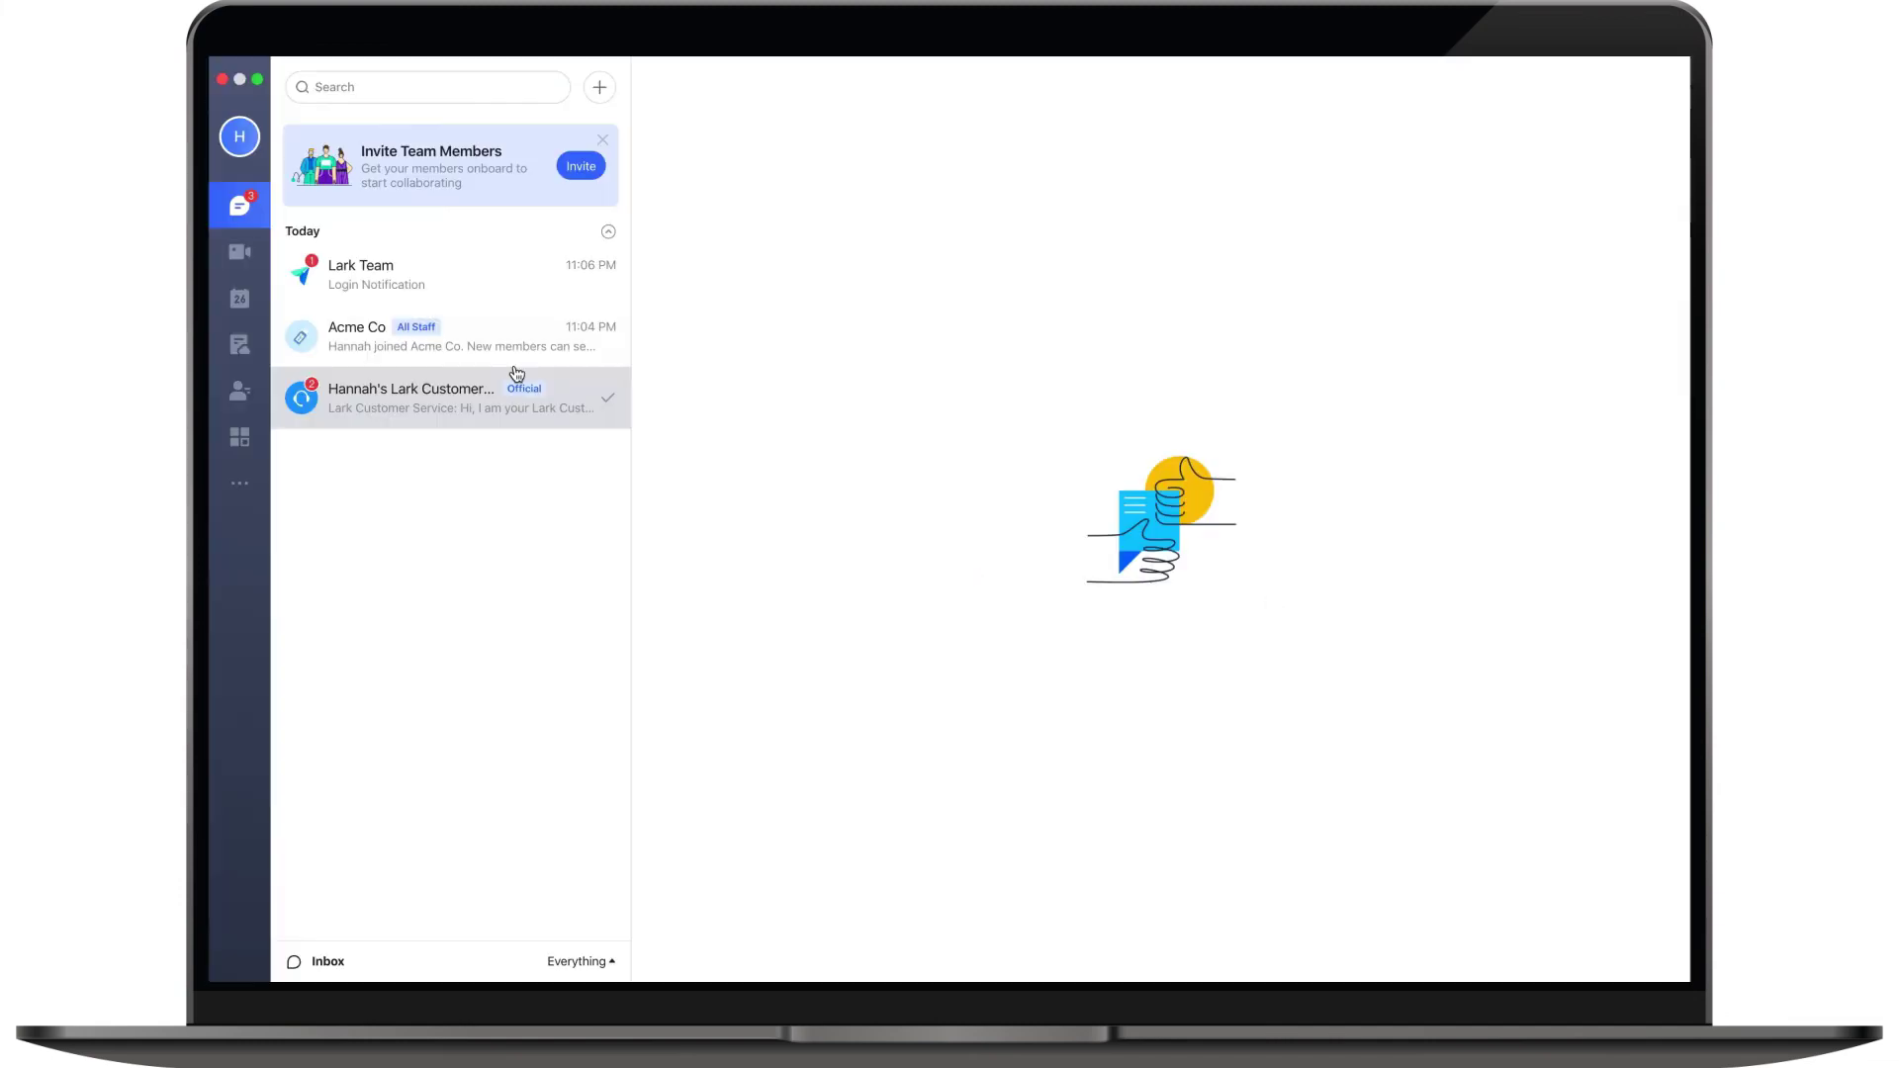
pyautogui.click(481, 332)
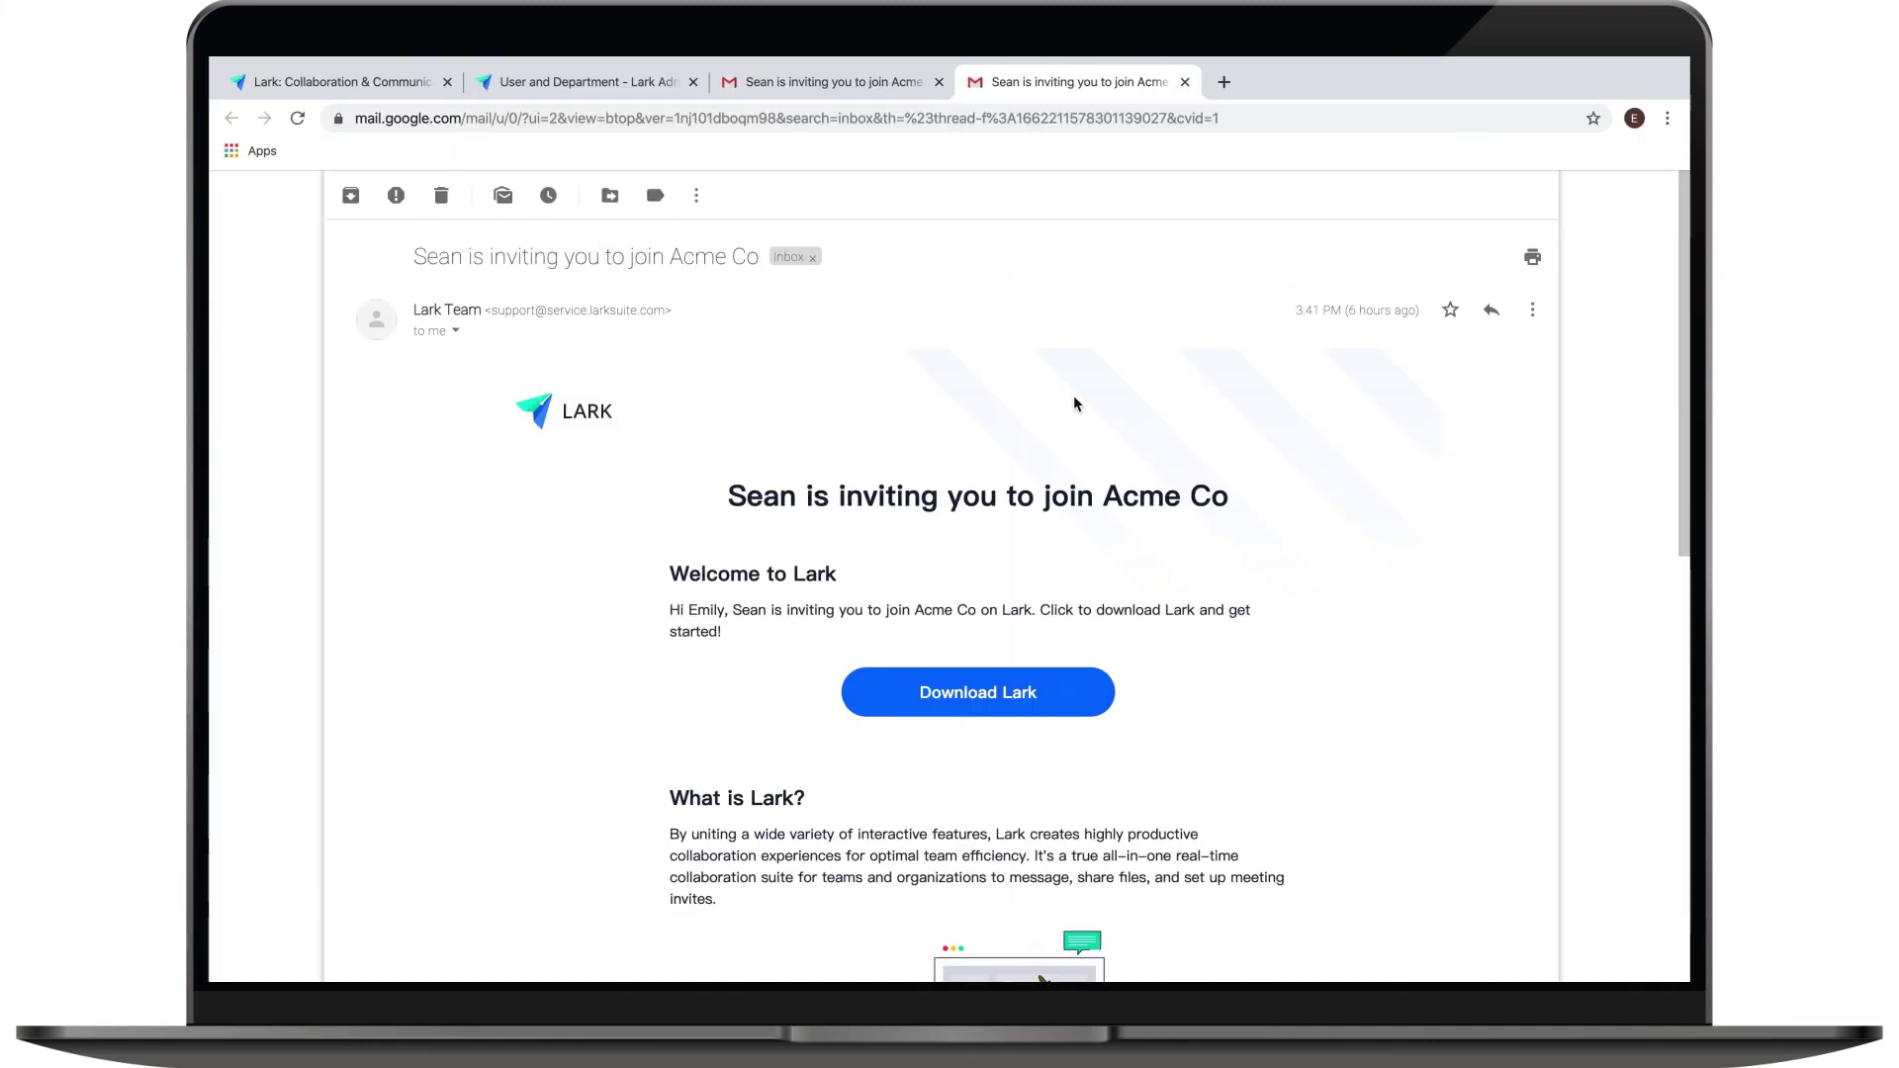
# Scroll the Lark download page down to the App Store and Google Play badges.
pyautogui.scroll(-3, 1072, 409)
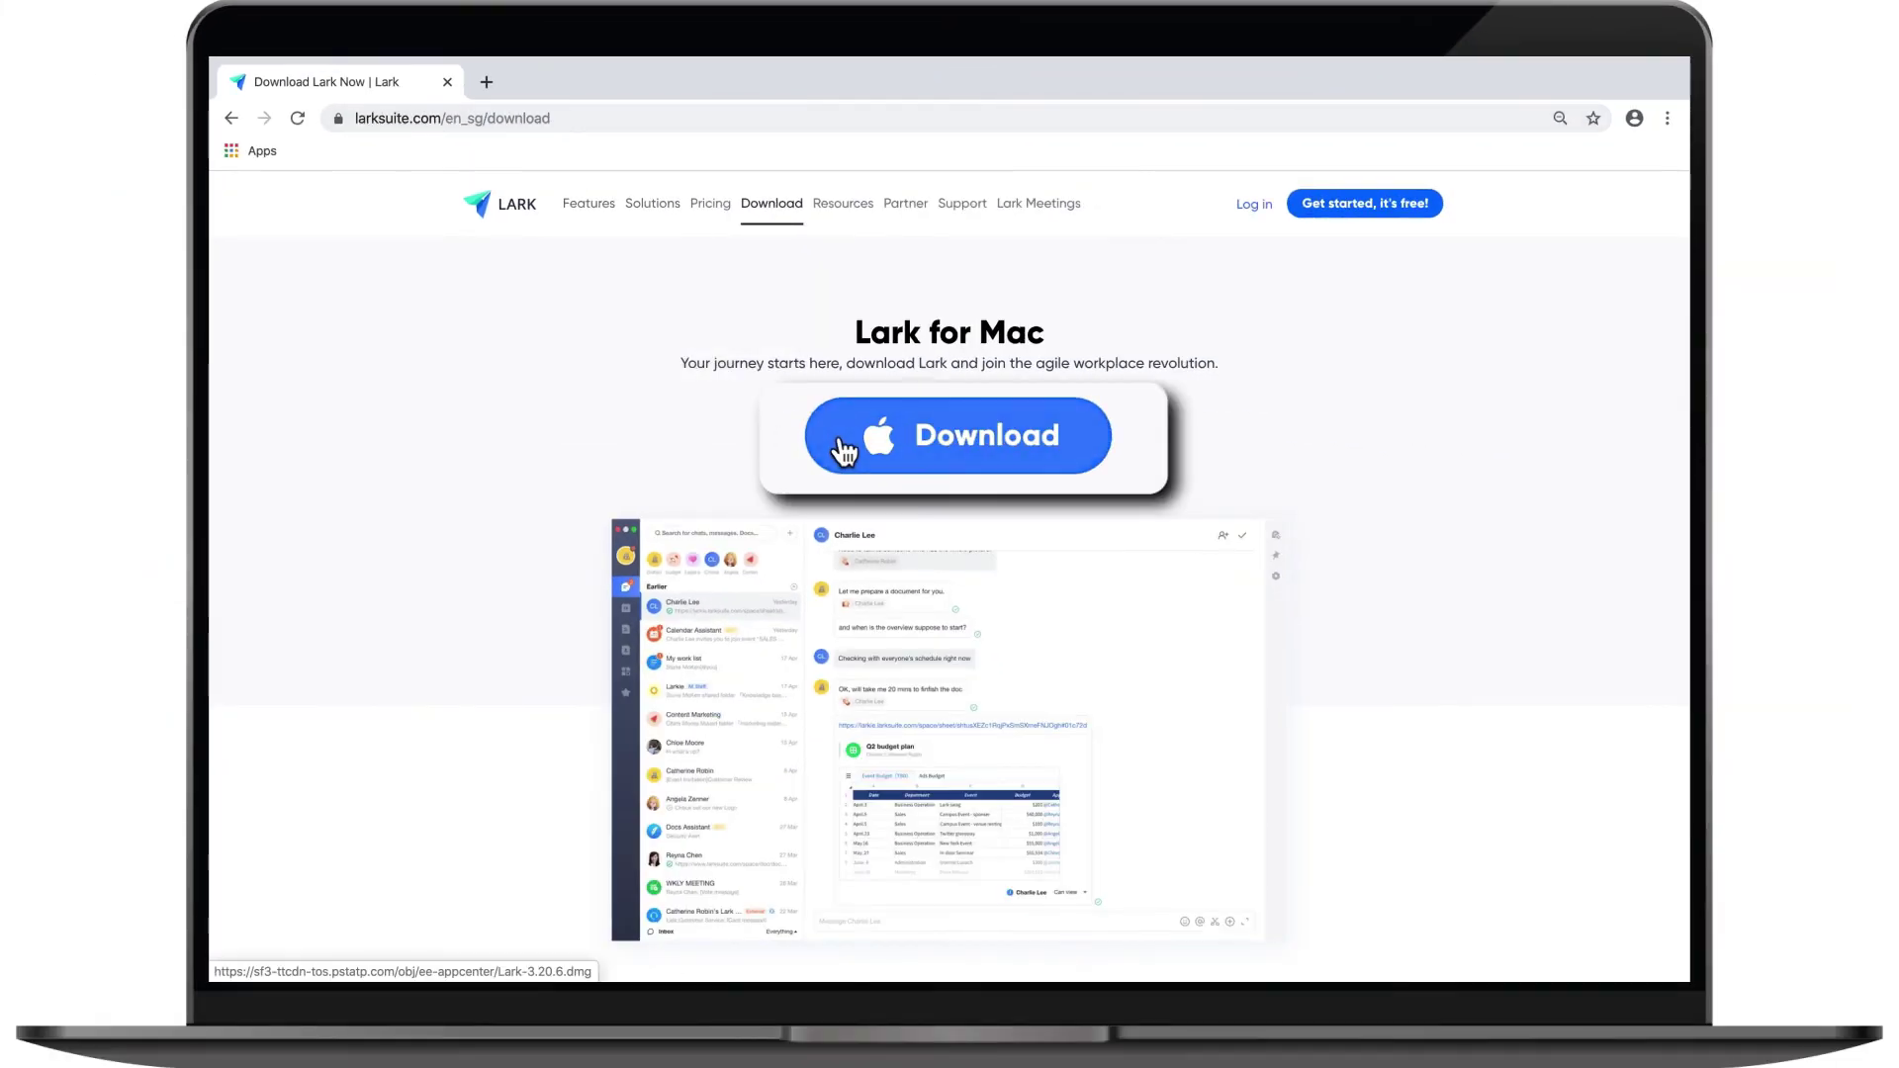
pyautogui.scroll(-5, 861, 445)
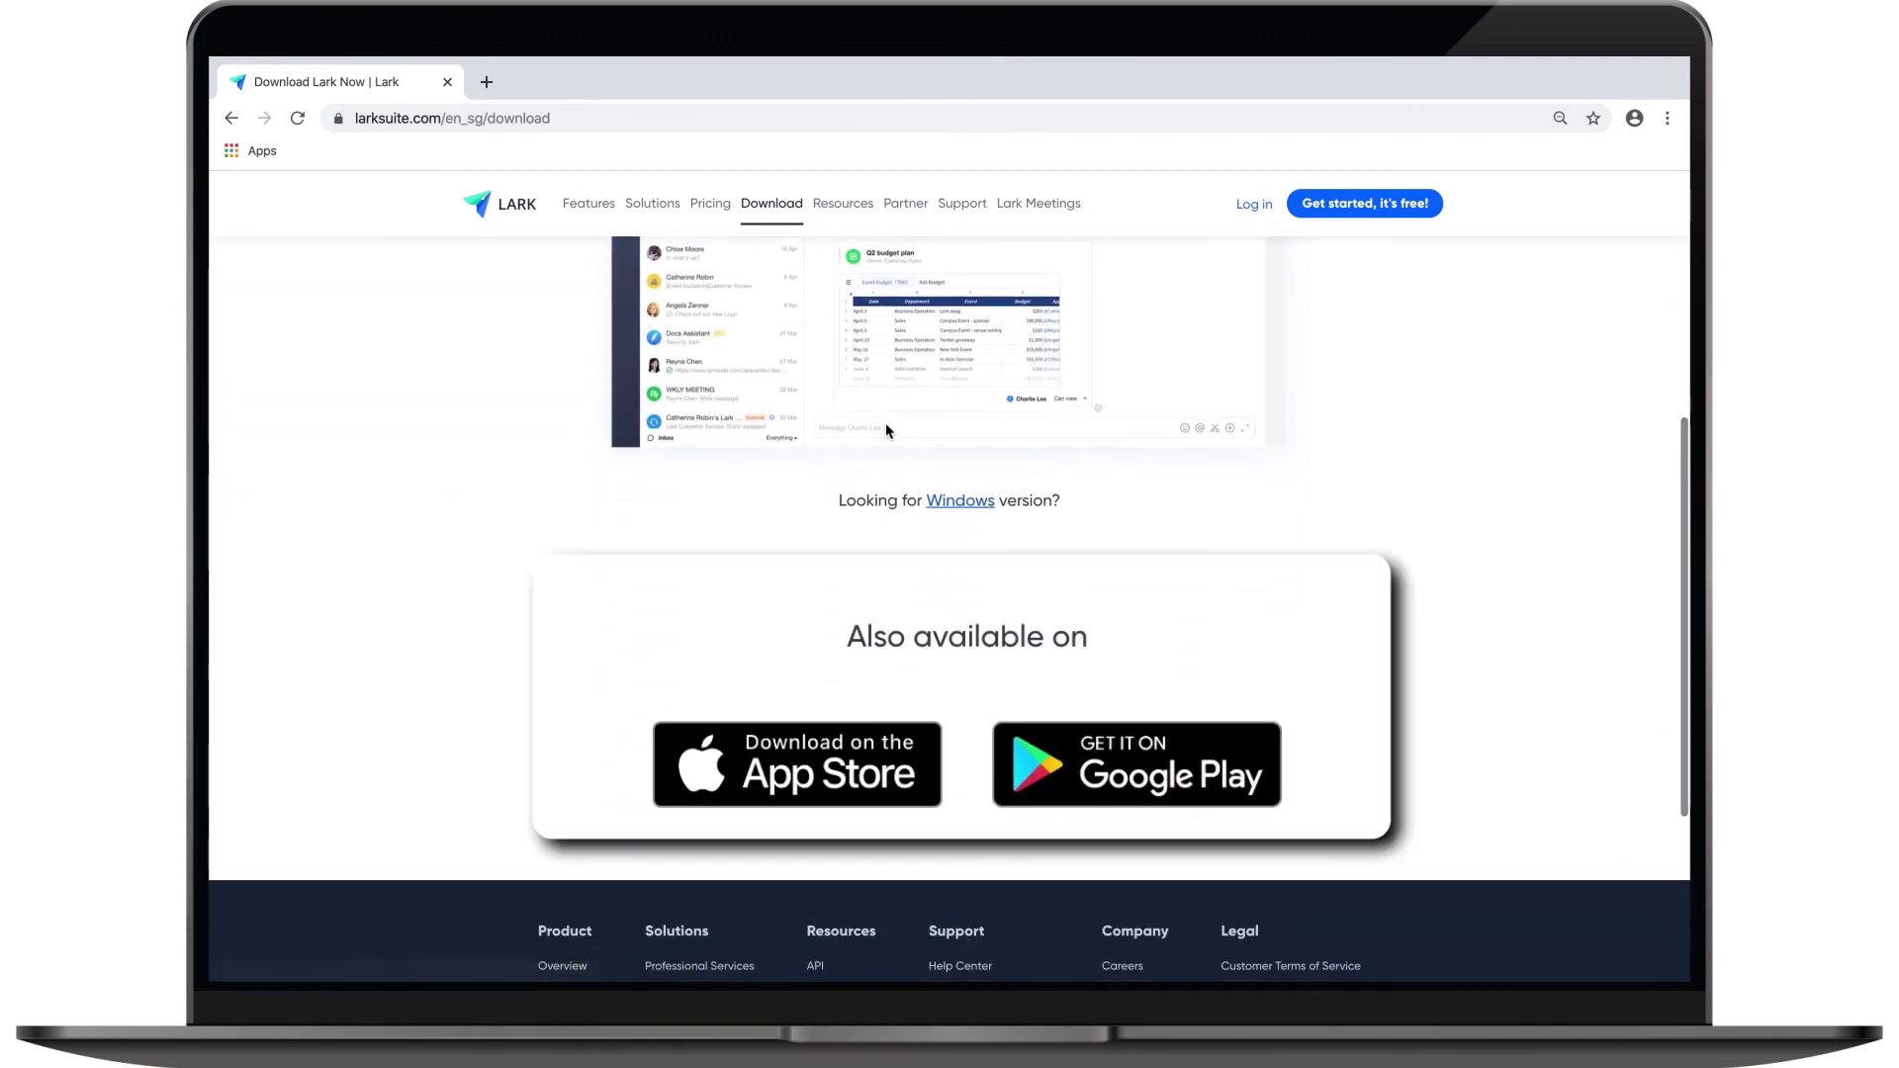